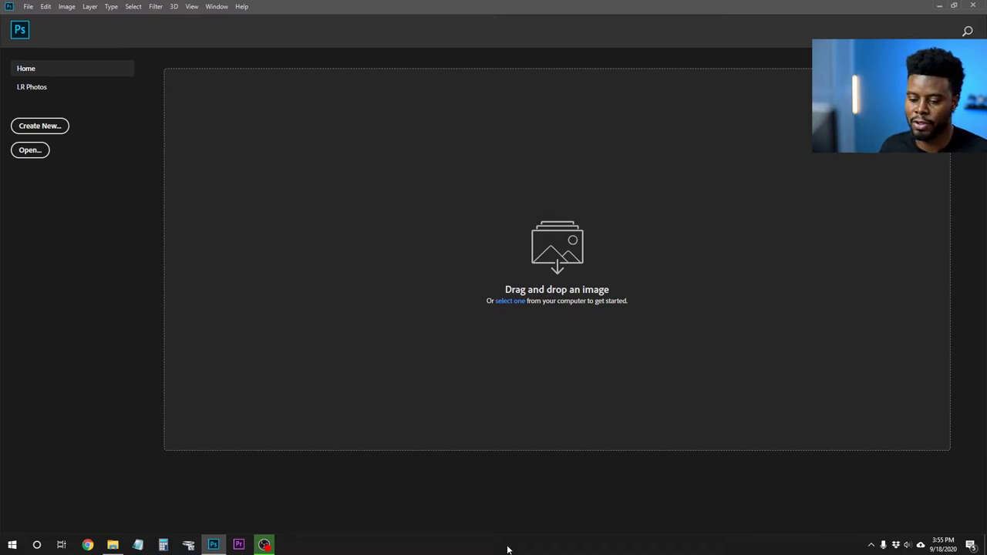
- Open the outdoor portrait JPG from the LSPV Background Removal folder in Photoshop
click(113, 544)
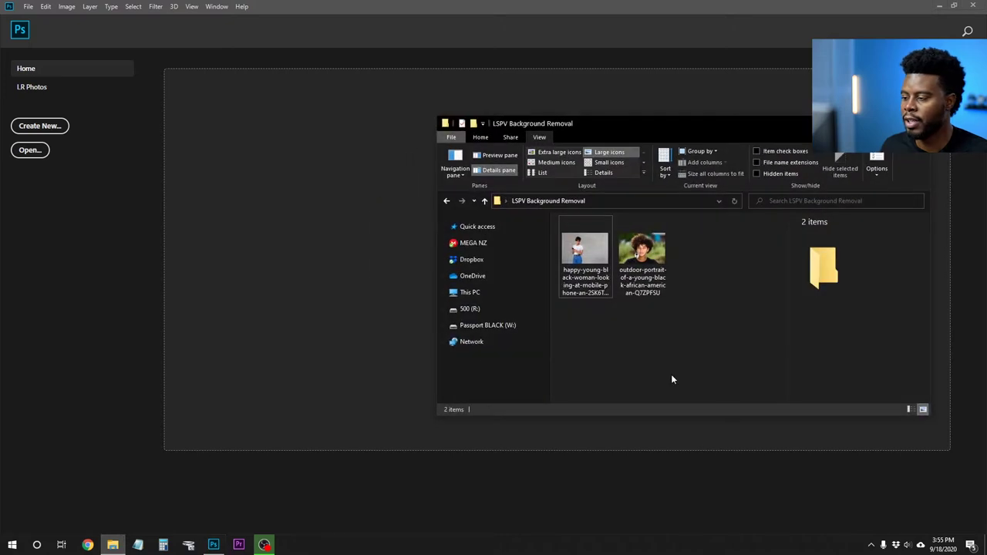
click(655, 252)
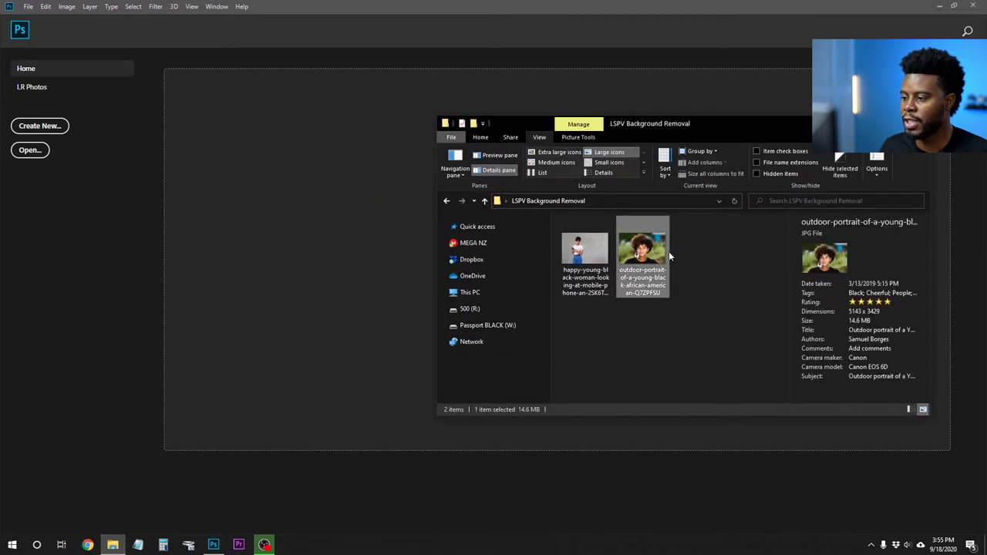
drag(646, 252, 338, 303)
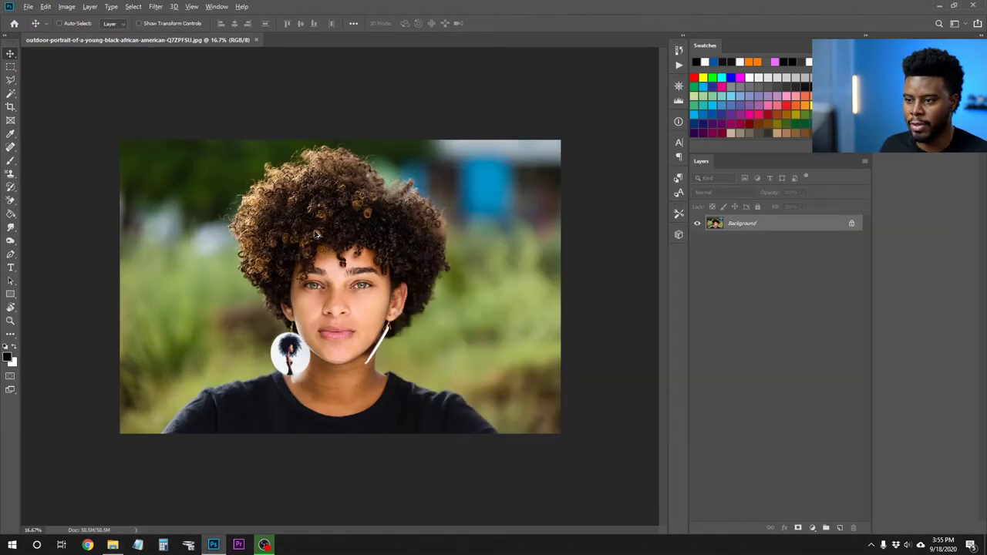
key(ctrl+plus)
key(ctrl+plus)
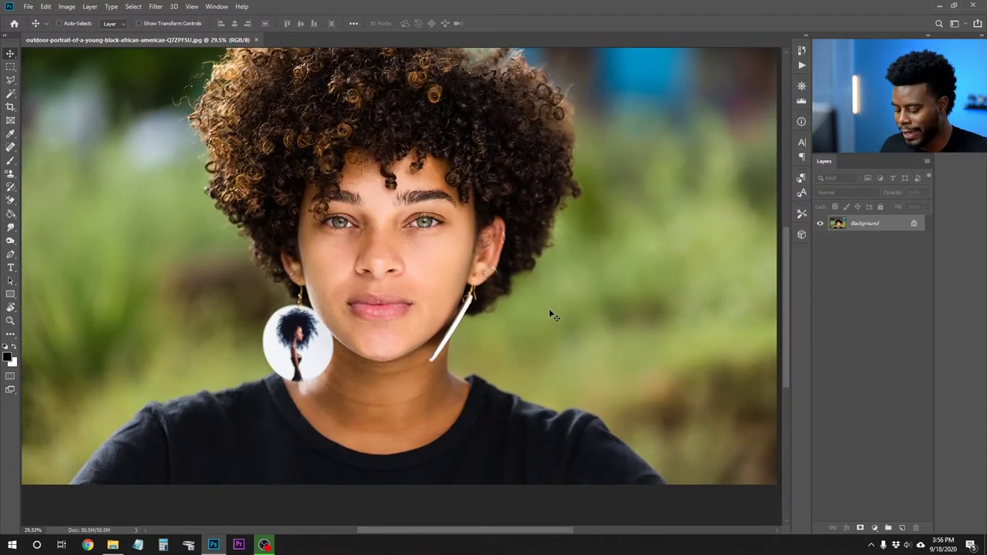
- Activate the Polygonal Lasso Tool from the lasso tool group
key(l)
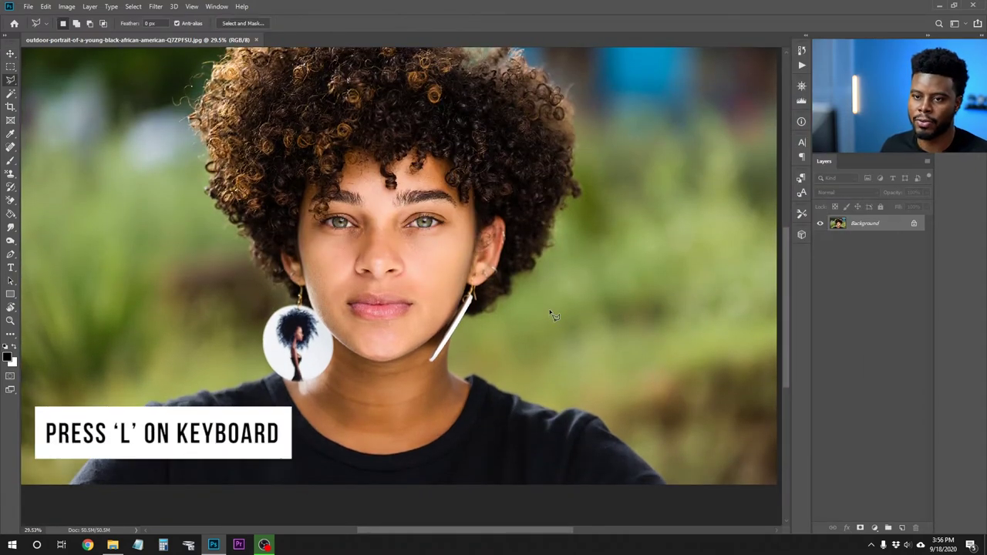
right_click(11, 80)
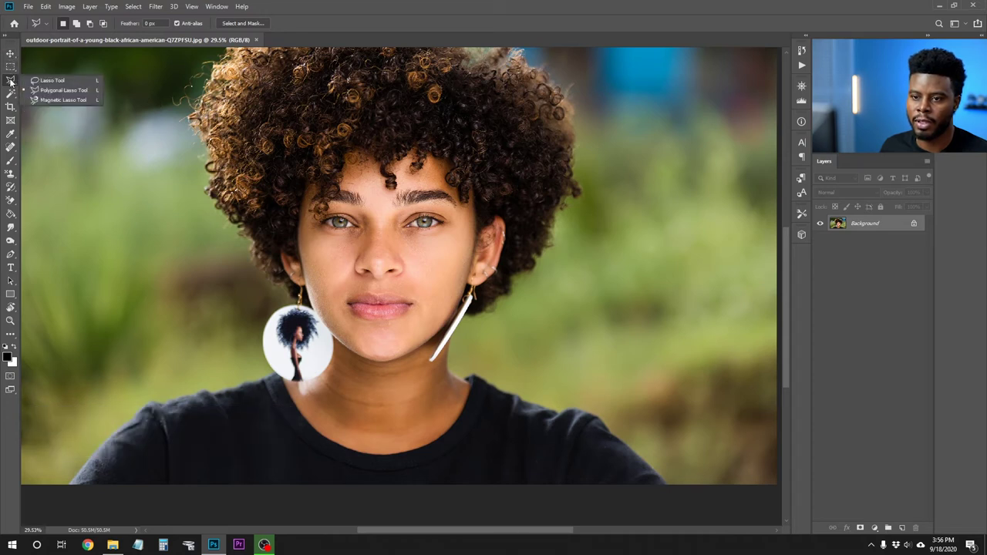
click(85, 93)
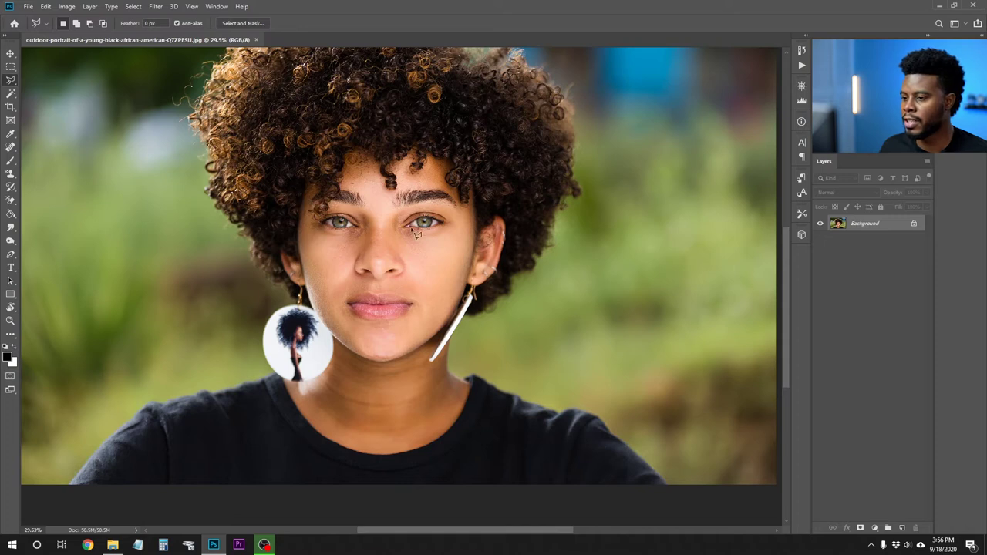
- Duplicate the Background layer, keeping the default name Background copy
right_click(865, 226)
click(888, 244)
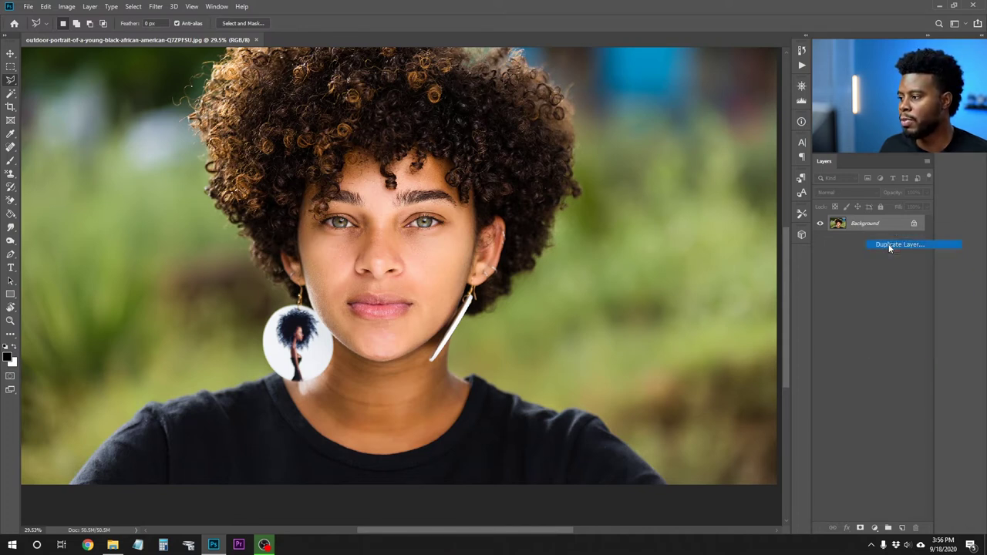
click(578, 152)
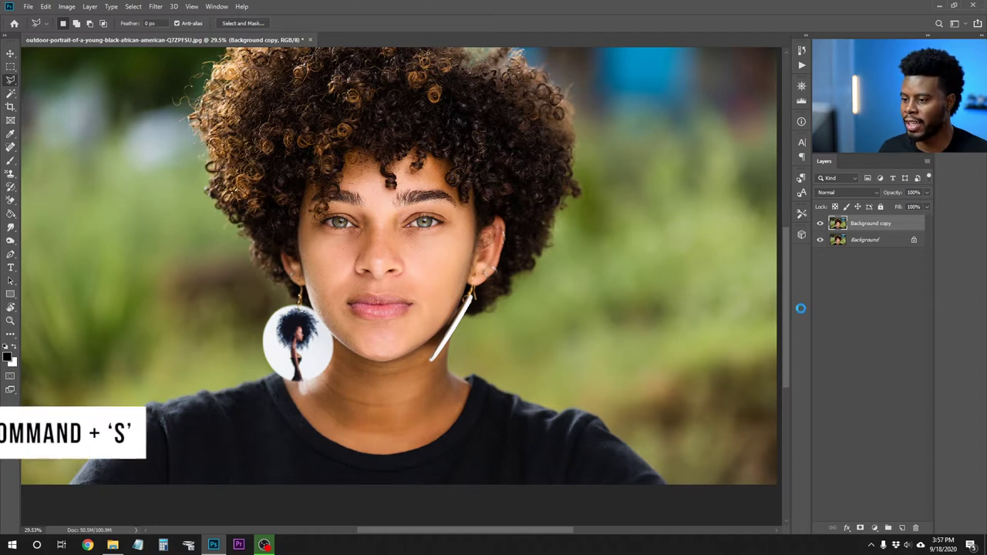
- Save the document as a Photoshop file, adding _cut to the end of the existing file name and keeping Maximize Compatibility on
key(ctrl+s)
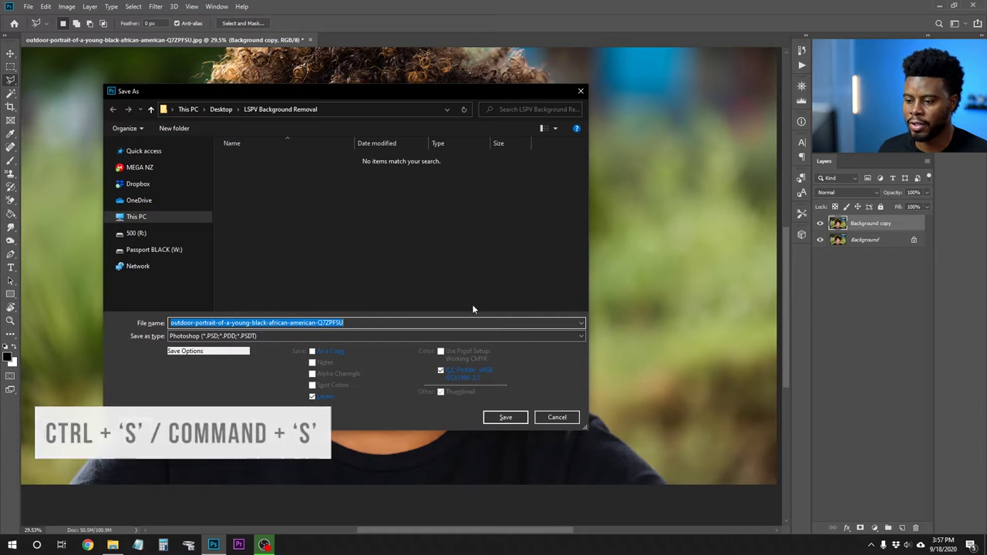
click(364, 324)
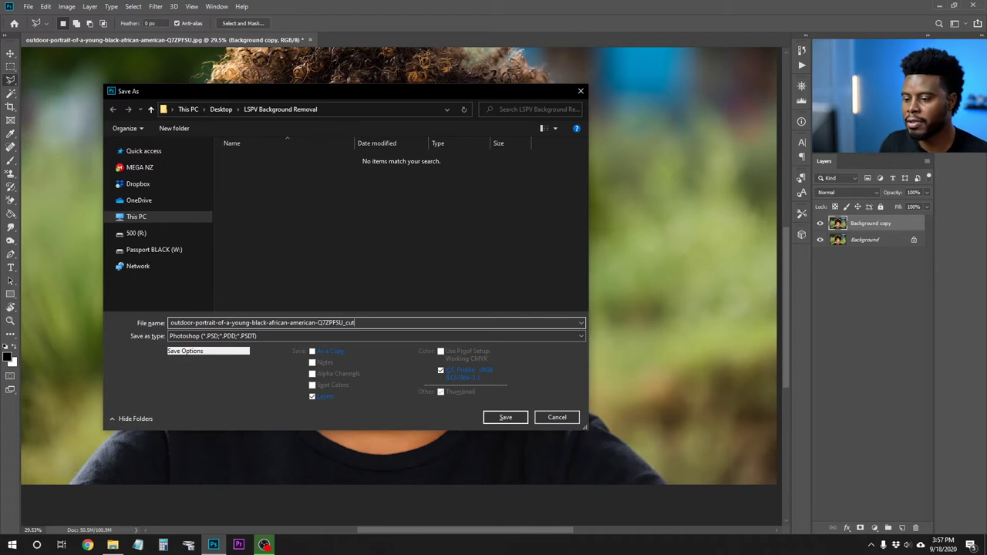
key(Return)
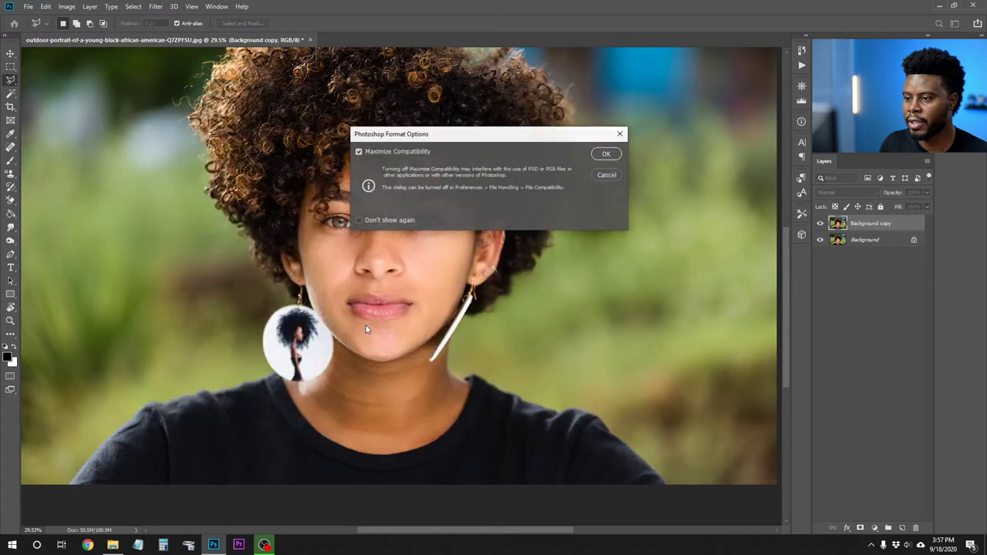
key(Return)
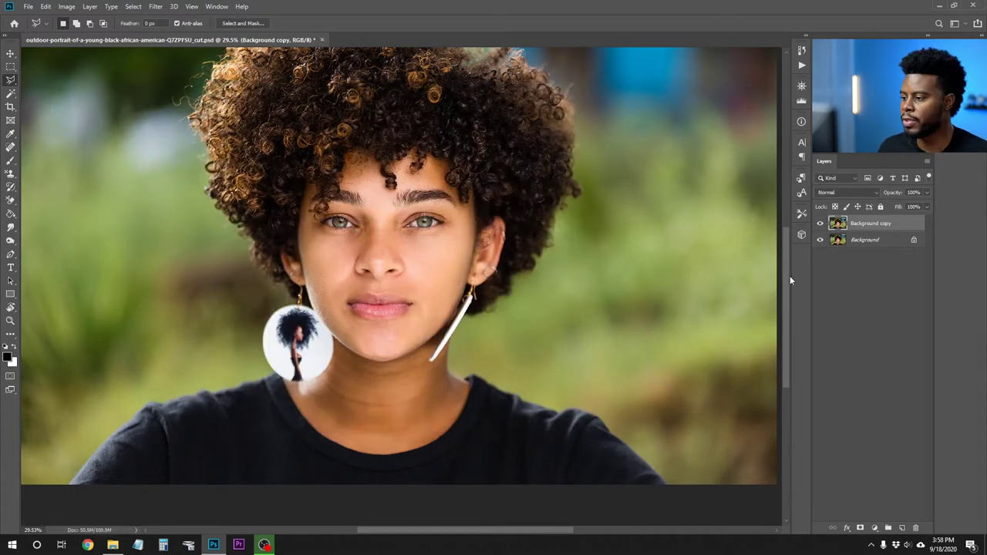
- Draw a closed polygonal lasso selection over the blurred green background beside the subject, above the shoulder
click(708, 355)
click(683, 376)
click(641, 377)
click(603, 363)
click(588, 324)
click(653, 295)
click(698, 303)
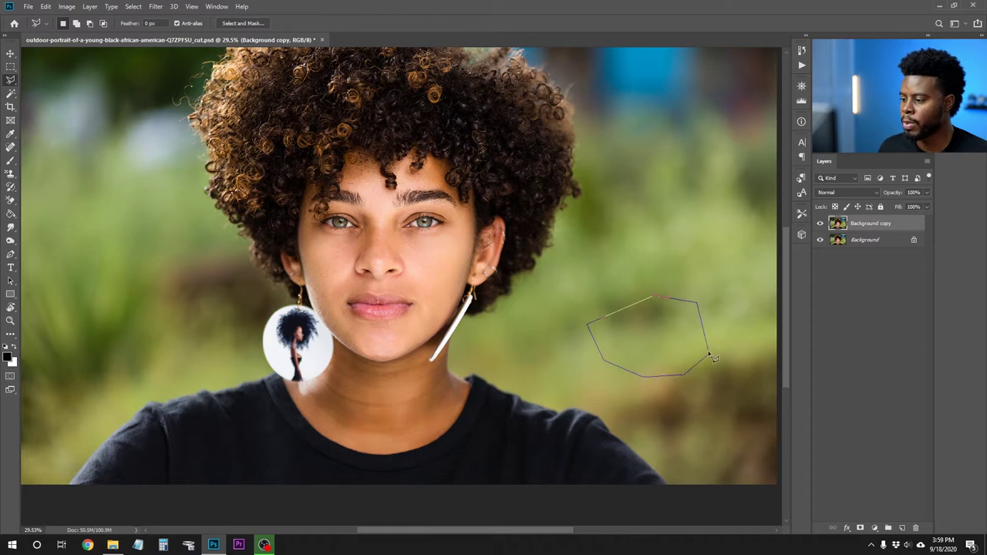
click(709, 355)
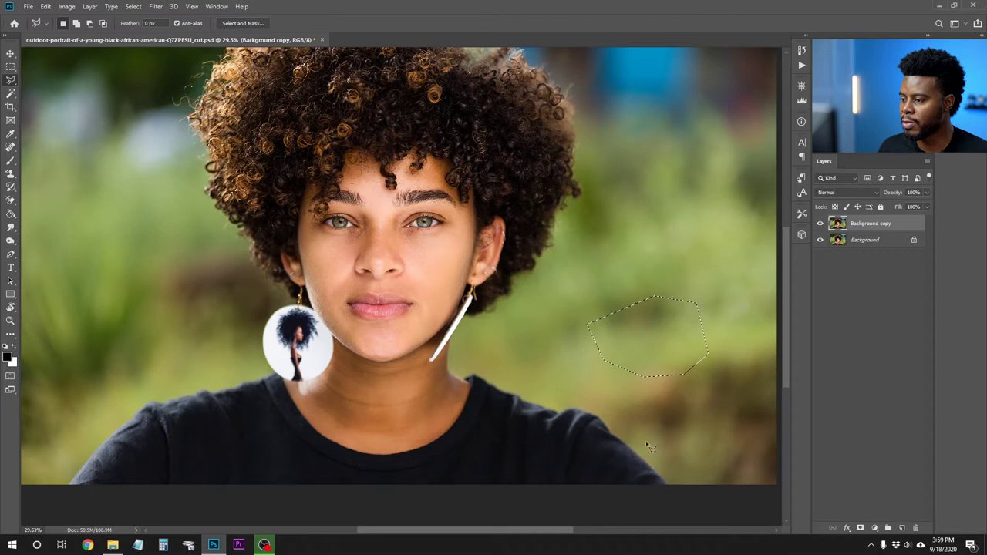
- Add a small polygonal area to the lower corner of the selection farthest from the subject
scroll(682, 390, up, 1)
scroll(671, 370, up, 2)
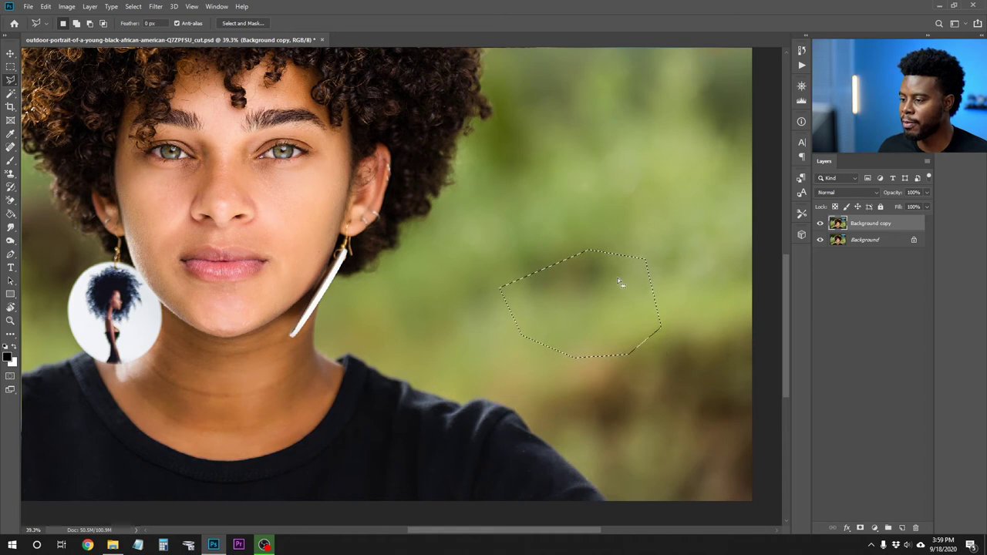
shift+click(665, 303)
click(630, 349)
click(624, 372)
click(678, 370)
click(682, 313)
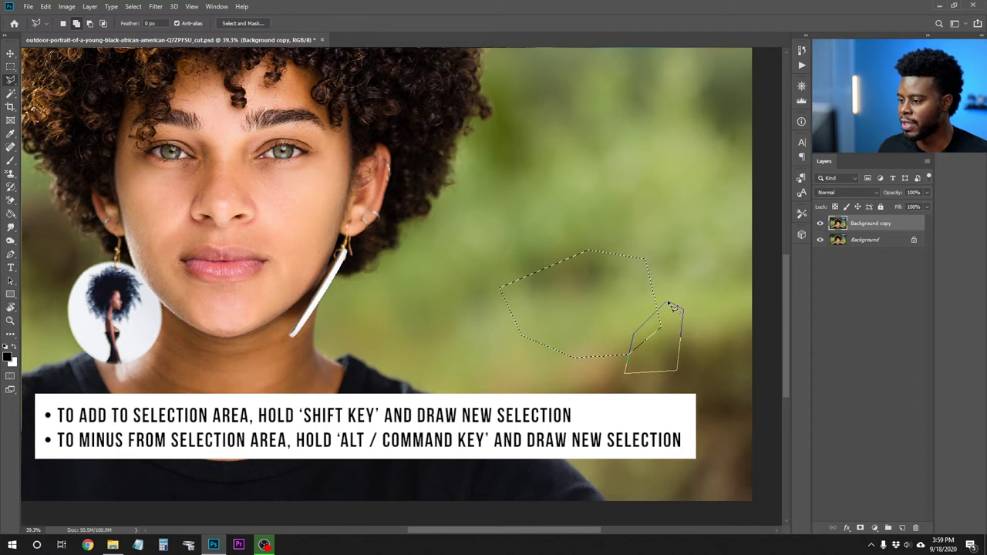
click(669, 306)
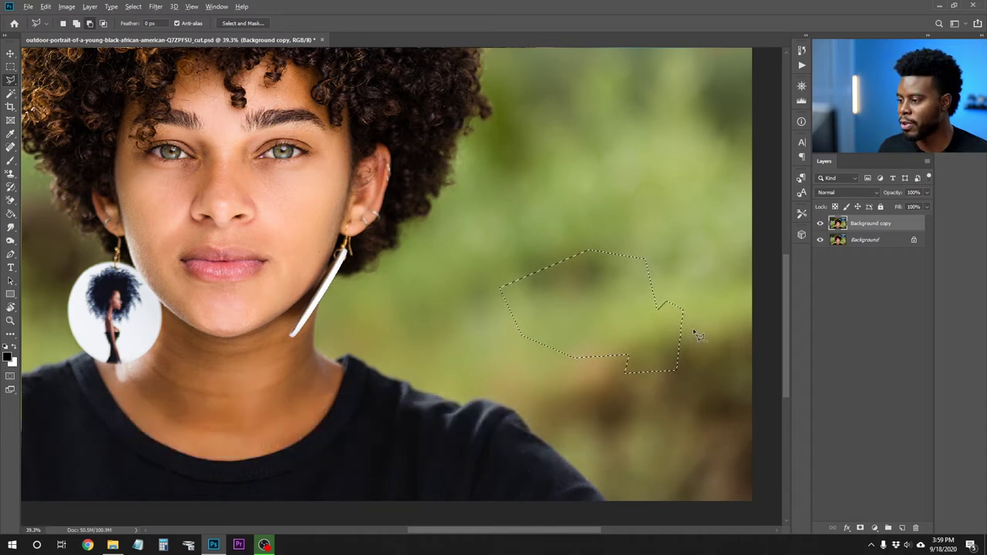
- Subtract a polygonal area from the lower part of the practice selection, and deselect everything
click(694, 329)
click(656, 320)
click(619, 318)
click(584, 336)
click(682, 412)
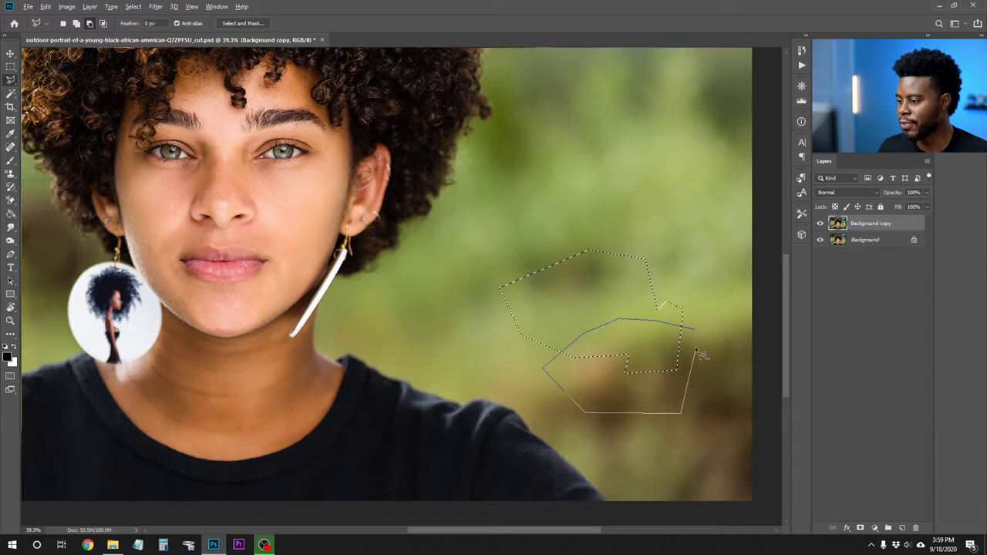
click(693, 328)
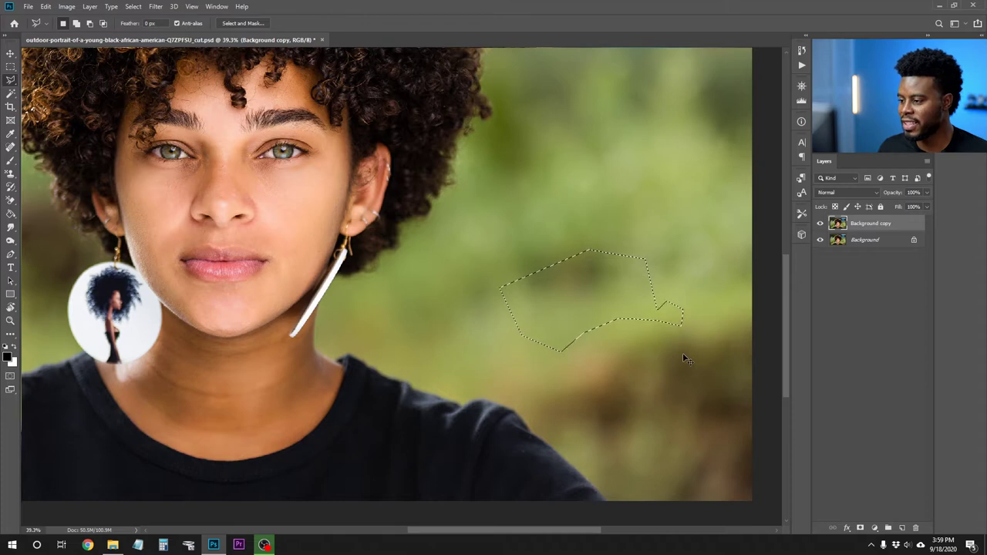
key(ctrl+d)
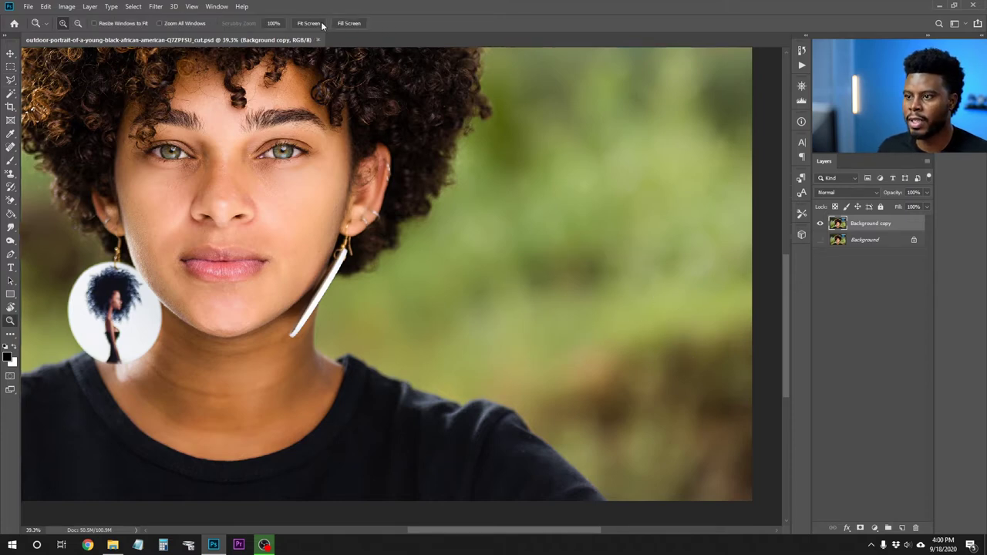
- Draw a loose polygonal lasso selection around the subject's hair, earrings and shoulders, closing it below the image's lower edge
click(321, 23)
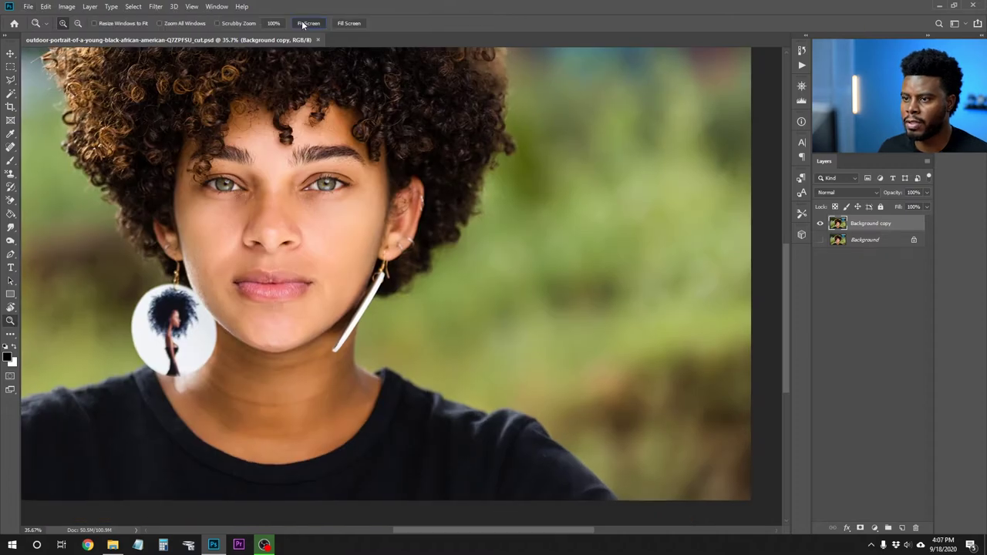
click(308, 23)
key(l)
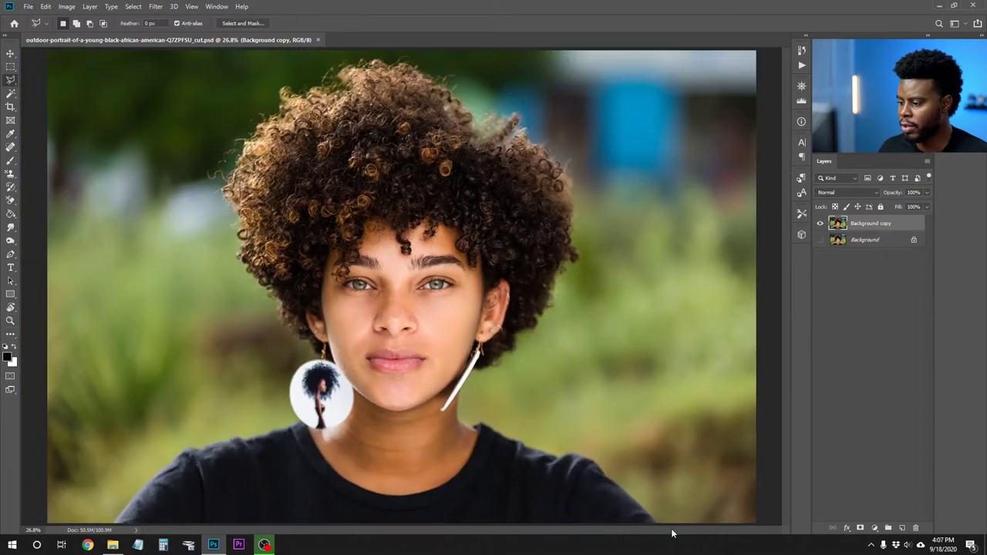
scroll(620, 392, down, 1)
click(636, 498)
click(605, 428)
click(505, 385)
click(549, 311)
click(568, 187)
click(502, 126)
click(399, 78)
click(282, 117)
click(235, 189)
click(266, 293)
click(306, 343)
click(293, 395)
click(239, 404)
click(152, 471)
click(150, 497)
click(547, 514)
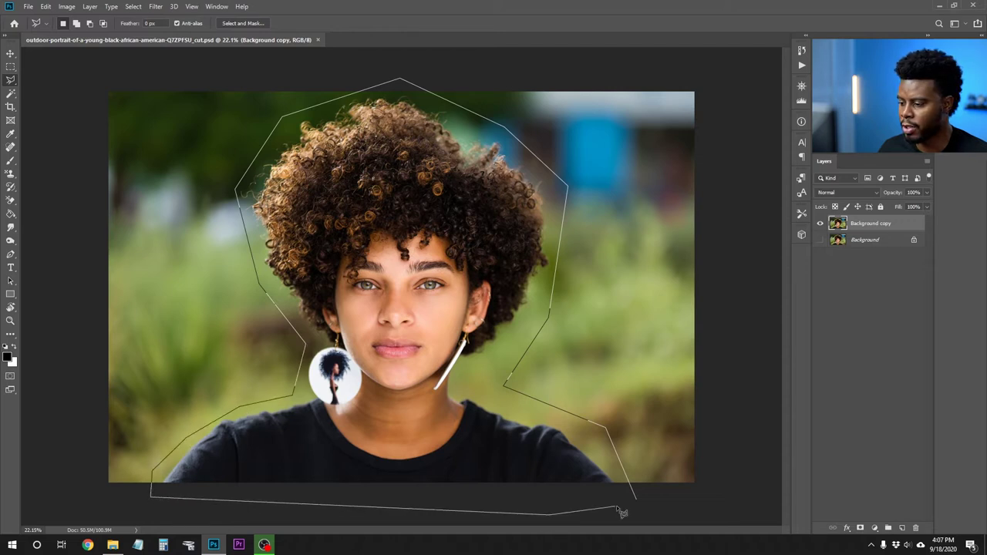
click(635, 499)
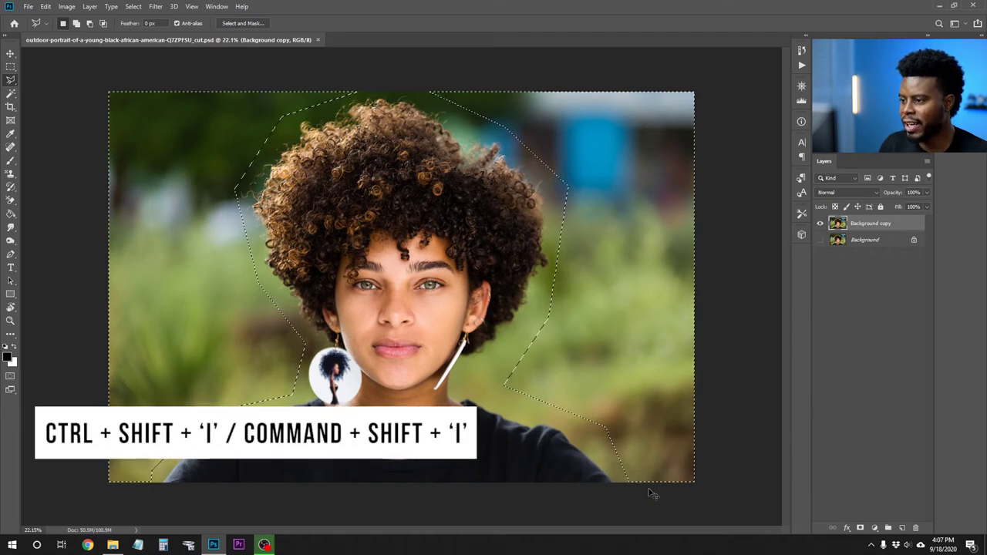
- Try inverting the selection and back, delete the subject inside the outline, and undo the deletion
key(ctrl+shift+i)
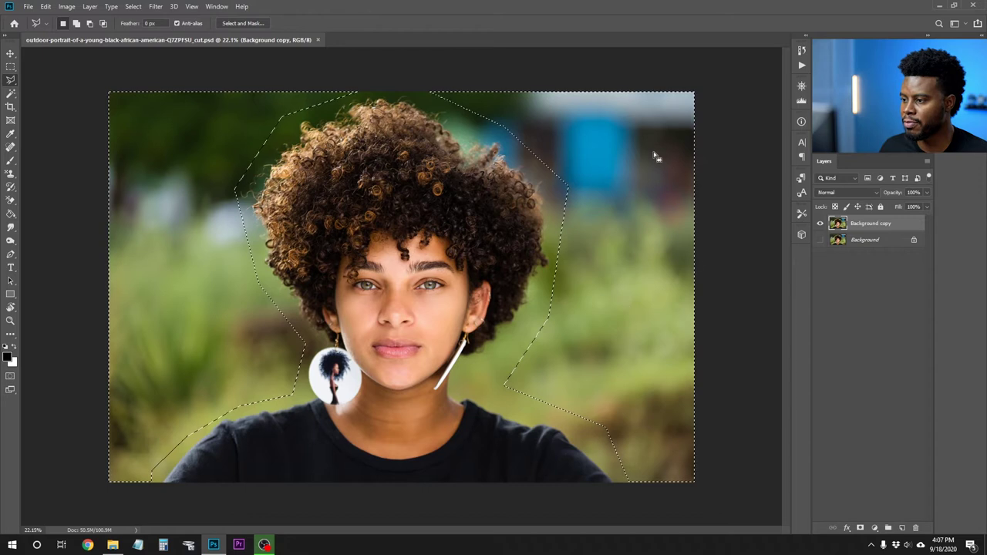
key(ctrl+shift+i)
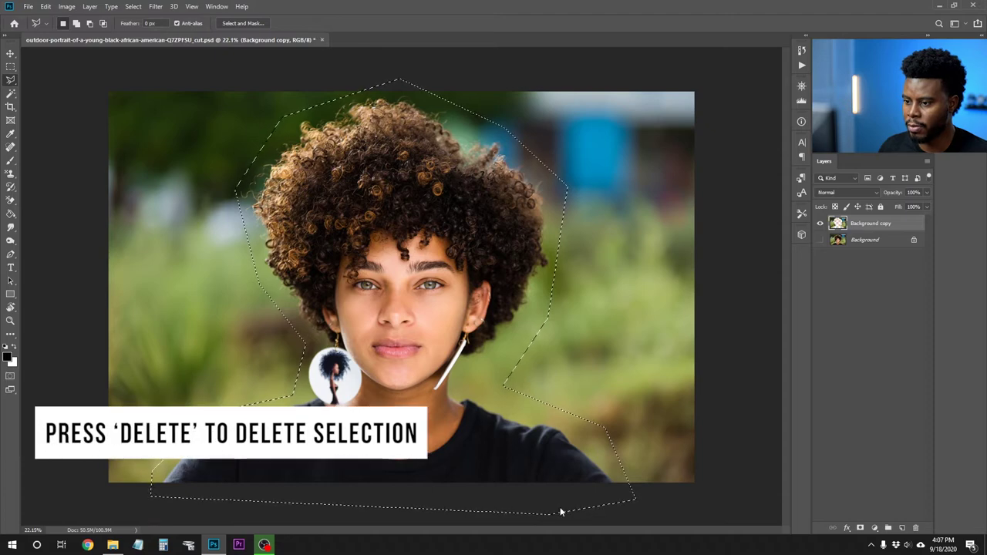
key(Delete)
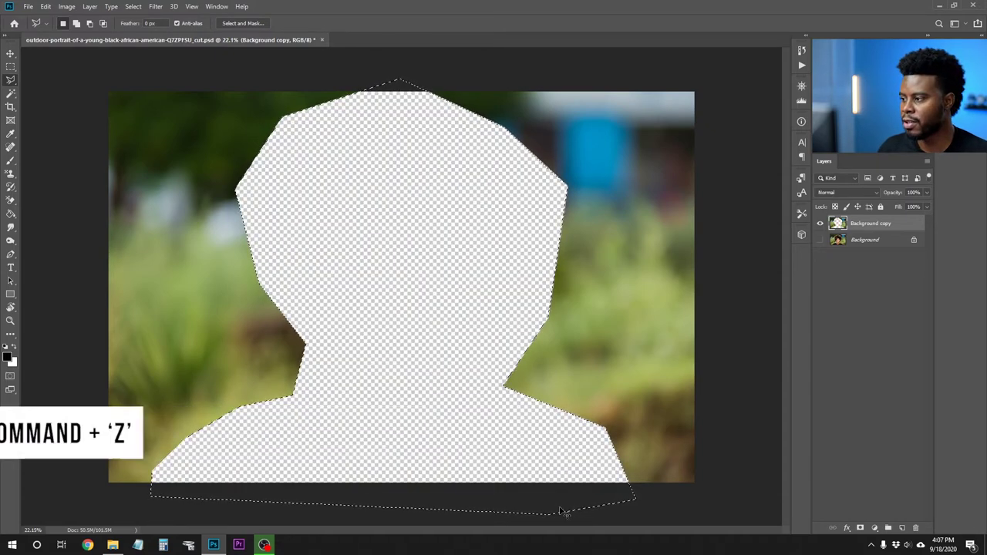
key(ctrl+z)
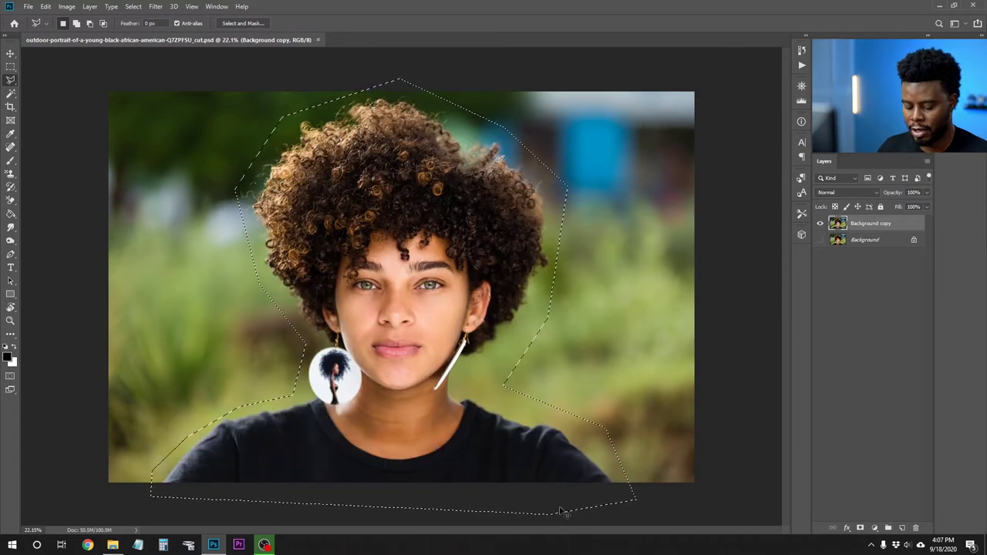
- Invert the selection to cover the area outside the subject's outline and delete that background from the Background copy layer
key(ctrl+shift+i)
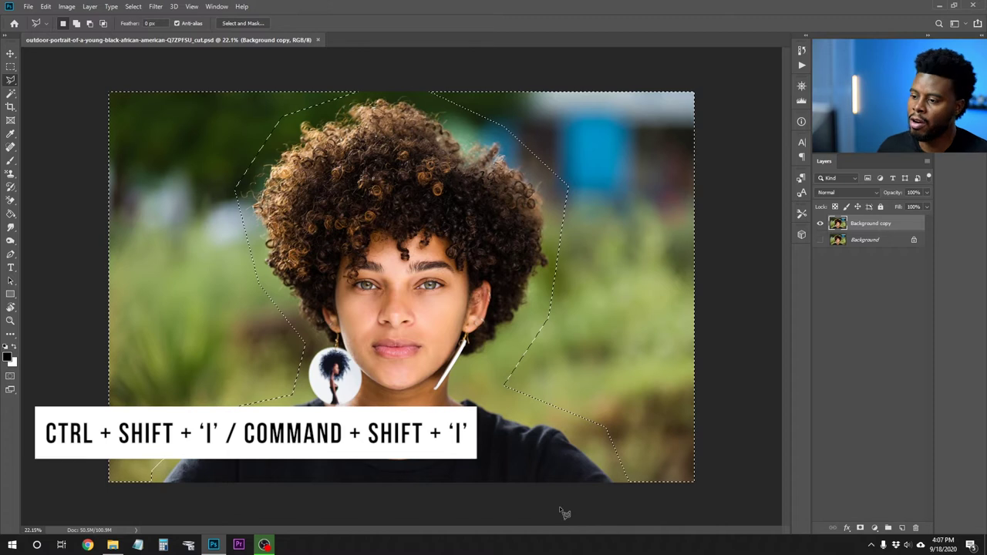
right_click(579, 228)
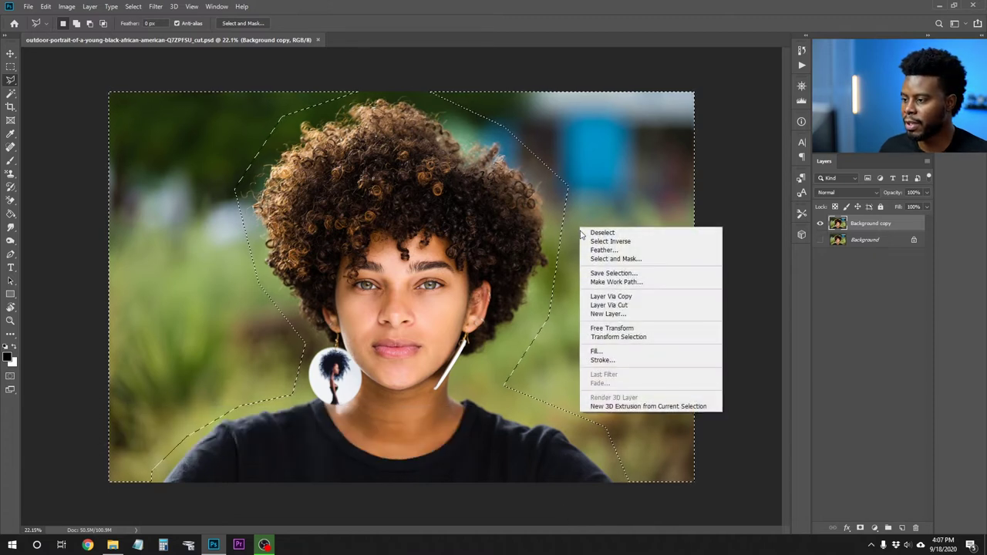
click(610, 241)
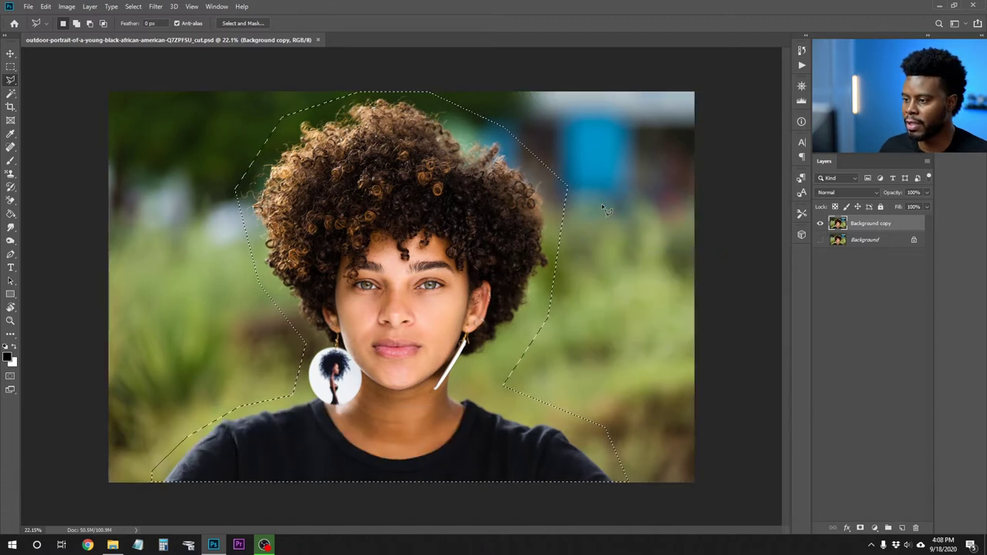
right_click(581, 200)
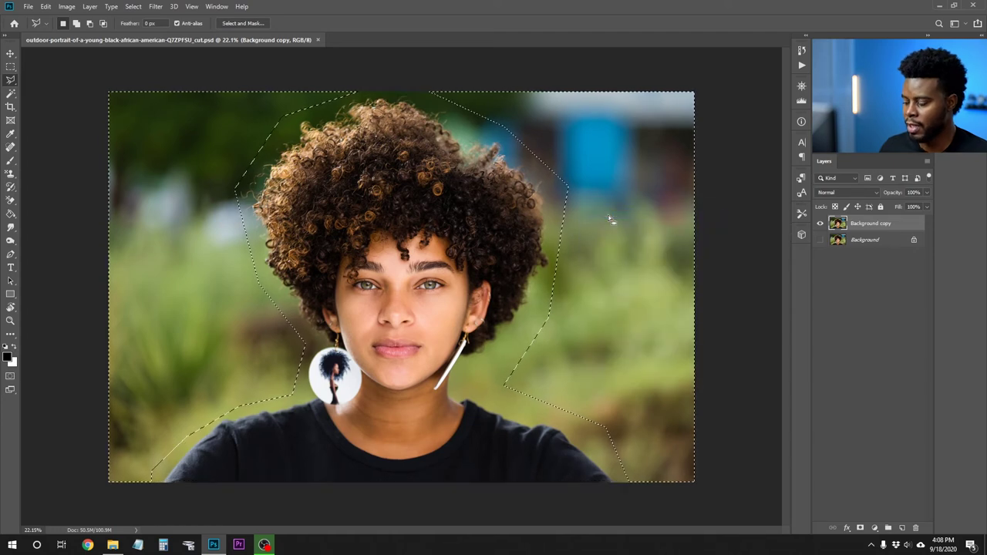
key(Delete)
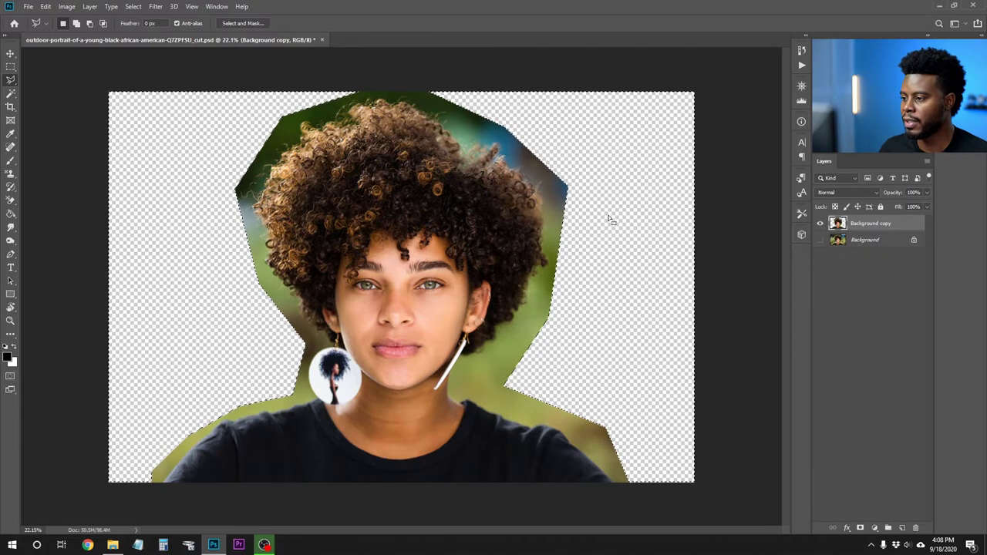
- Deselect the area around the cutout and save the document
right_click(588, 216)
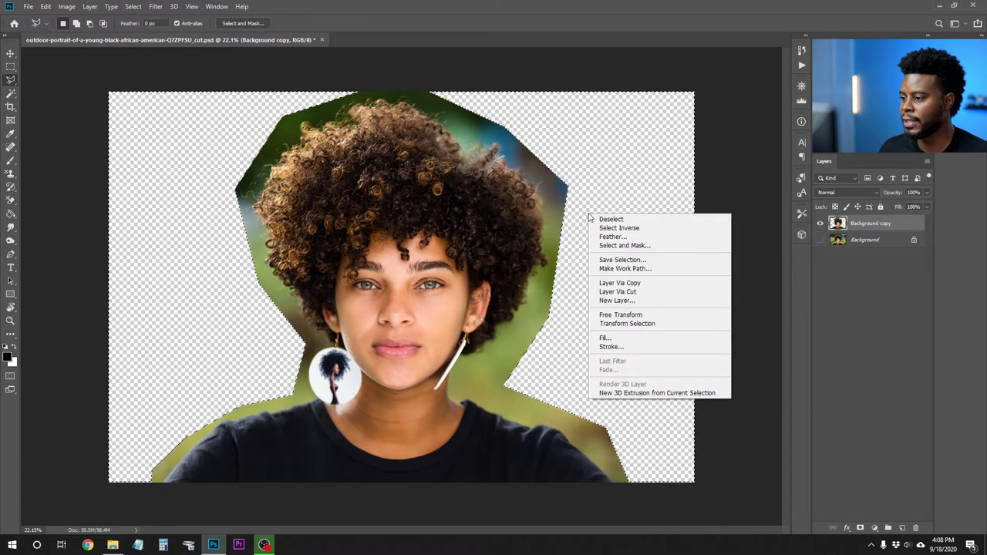
click(634, 220)
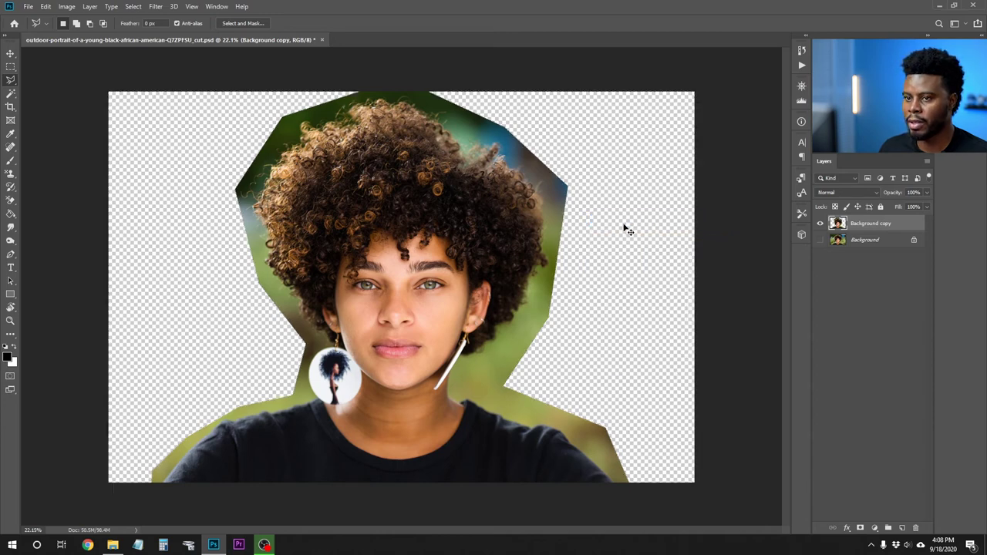
key(ctrl+s)
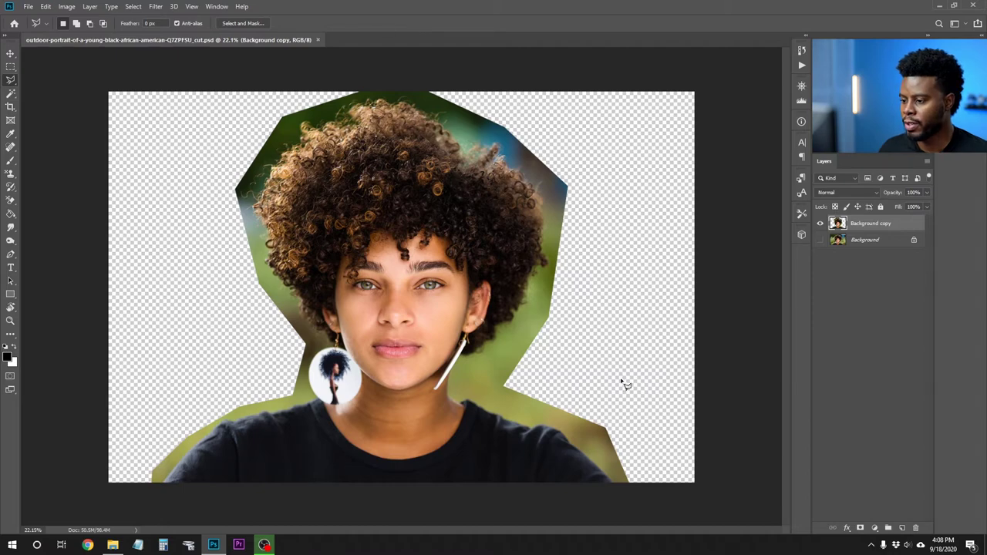
- Start a polygonal lasso outline in the transparent area beside the subject's left shoulder, pass below the image edge and trace up the sleeve
key(z)
drag(668, 318, 423, 505)
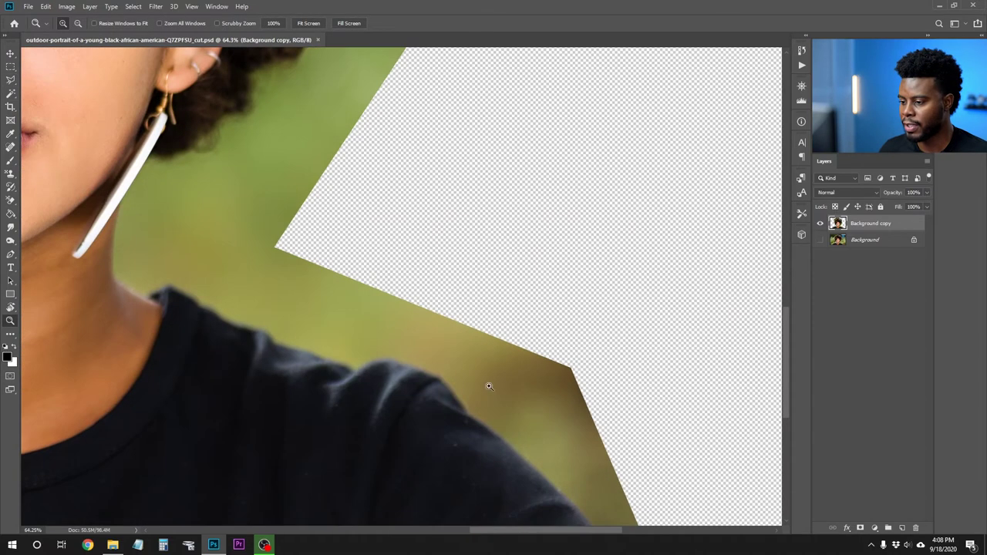
scroll(557, 282, down, 1)
alt+click(694, 233)
scroll(694, 234, up, 2)
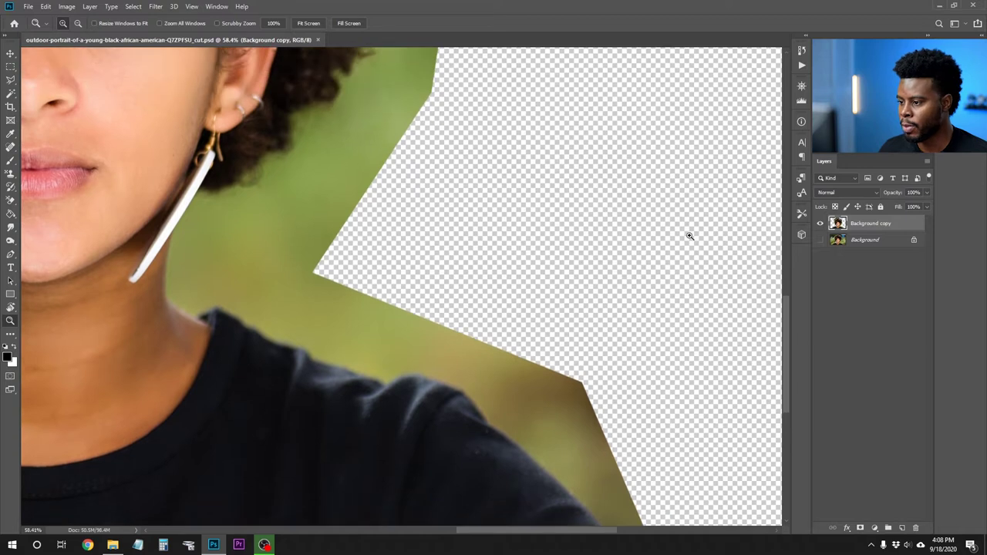
scroll(693, 235, down, 1)
key(l)
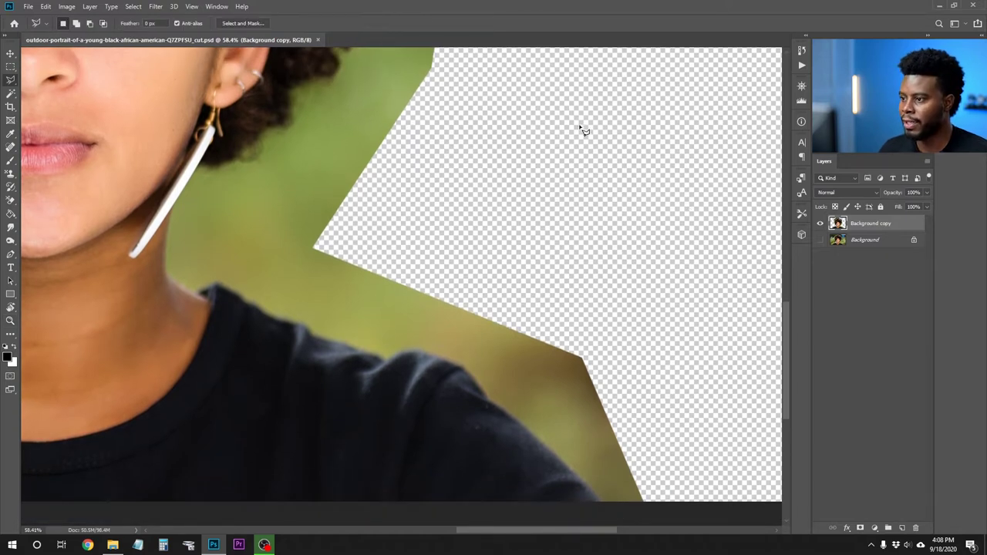
click(490, 92)
click(669, 183)
click(722, 428)
click(707, 509)
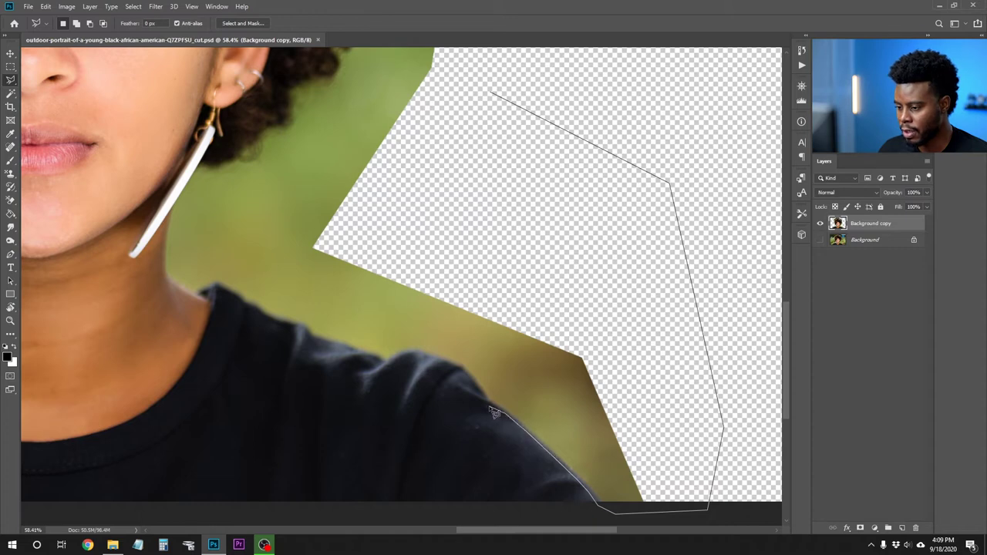
scroll(487, 404, up, 6)
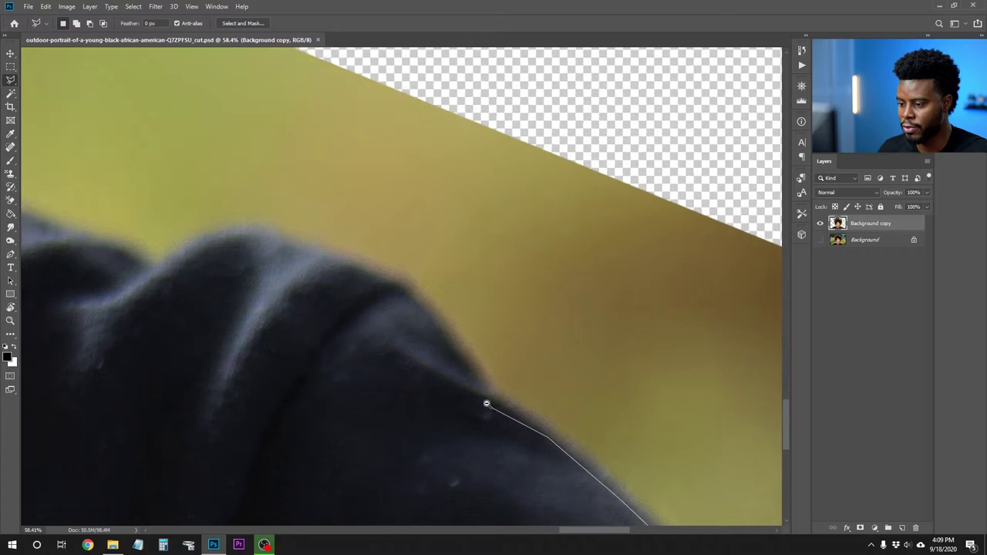
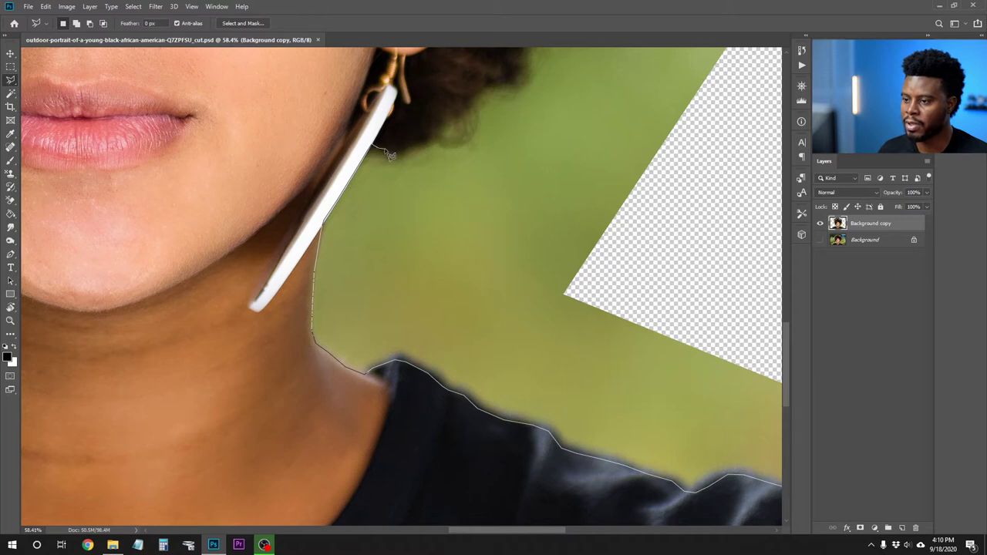
- Continue the lasso outline from the white bar earring along the curly hair edge, keeping slightly inside the hair, up past the ear
click(432, 138)
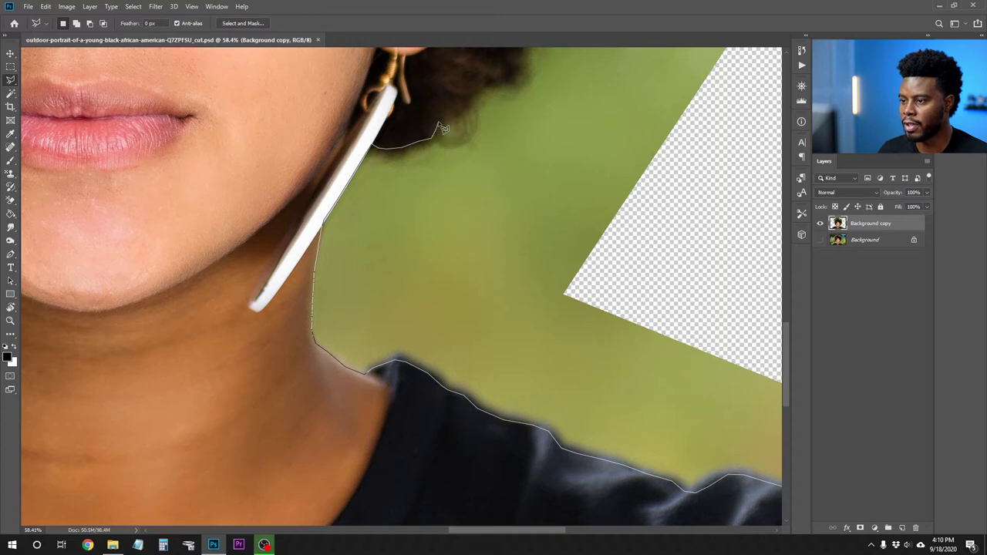
click(442, 120)
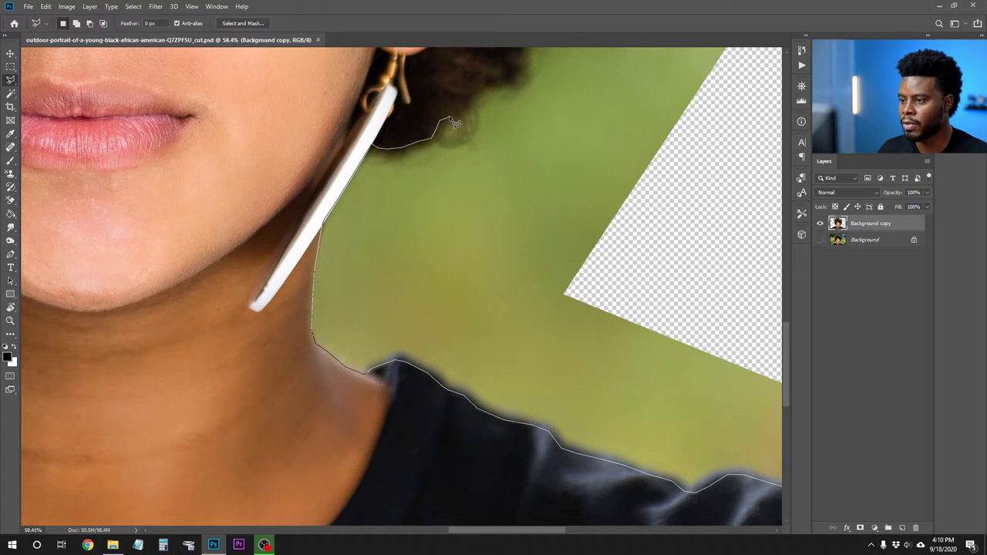
click(479, 90)
scroll(478, 91, up, 5)
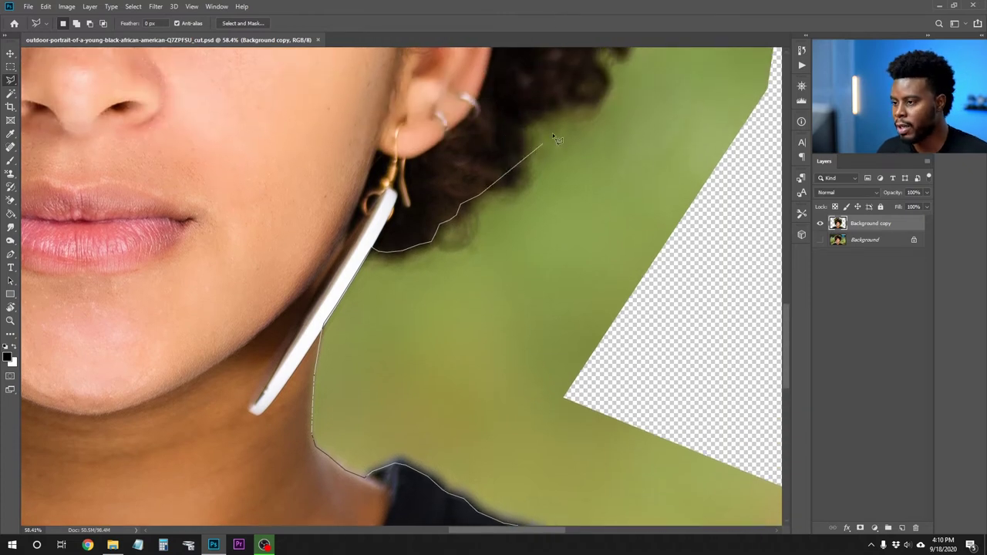
scroll(542, 245, up, 4)
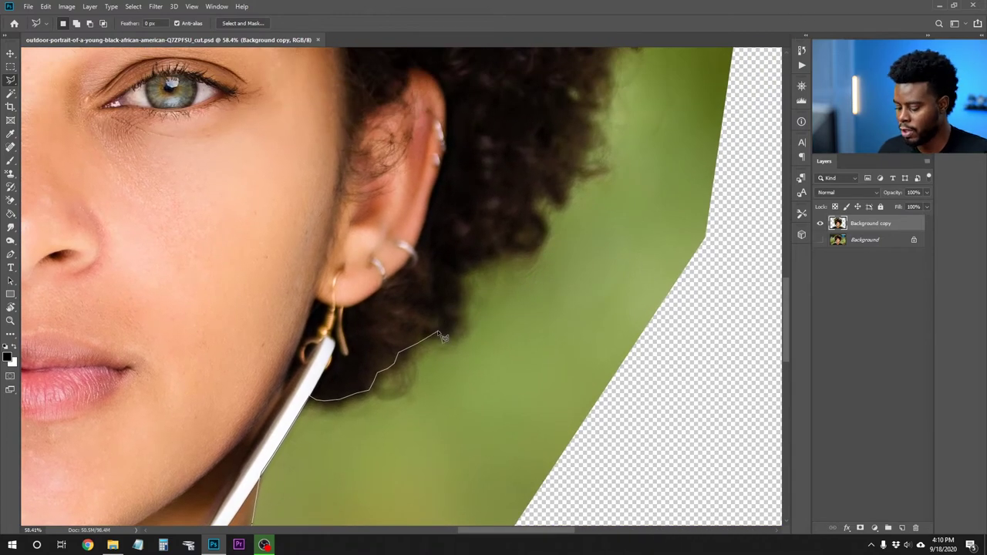
scroll(445, 337, up, 3)
scroll(412, 347, down, 3)
scroll(422, 351, up, 3)
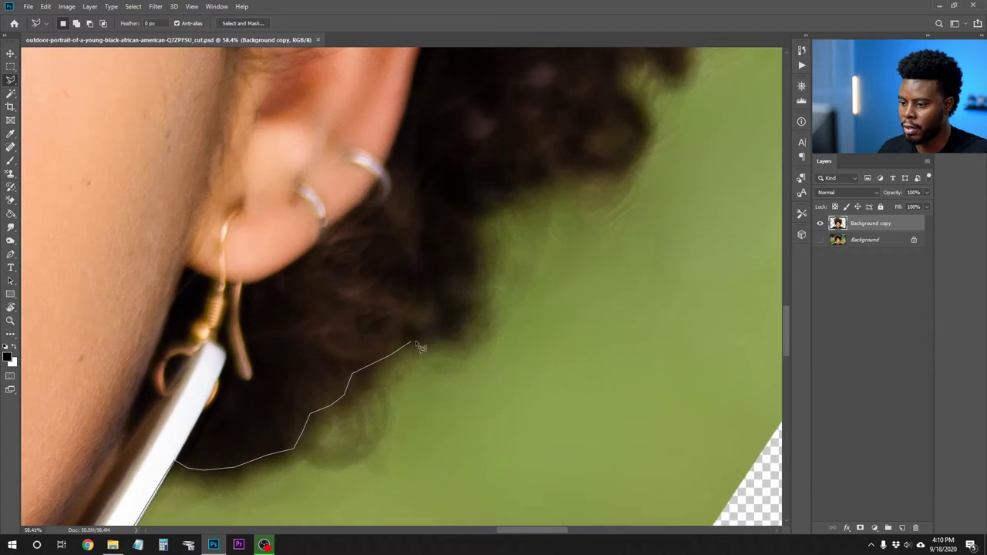
scroll(412, 351, down, 3)
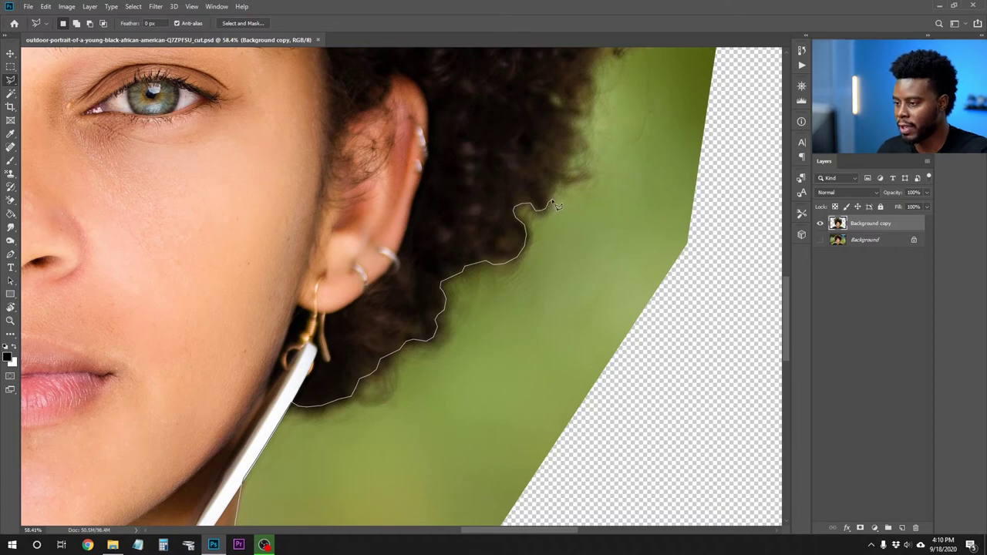
scroll(551, 207, up, 3)
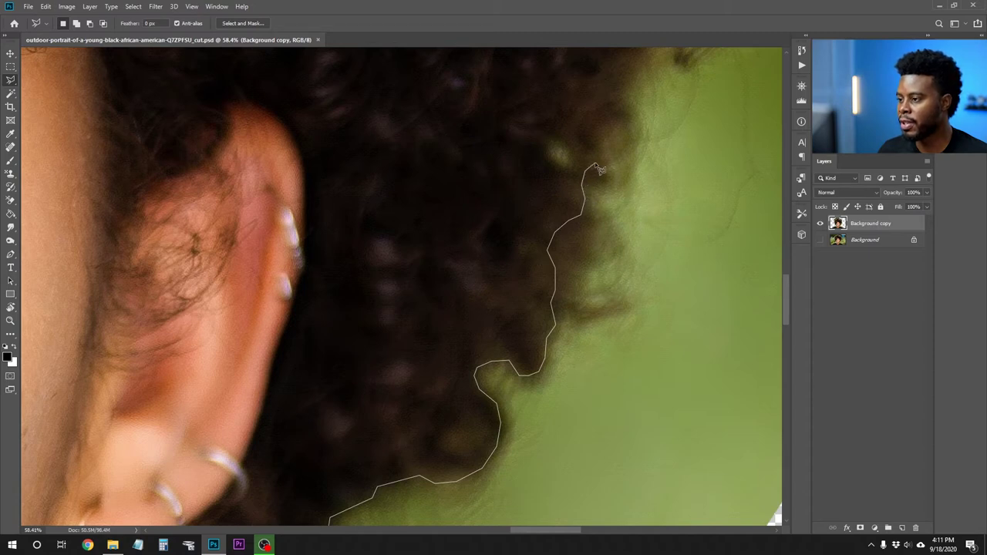
scroll(606, 138, up, 4)
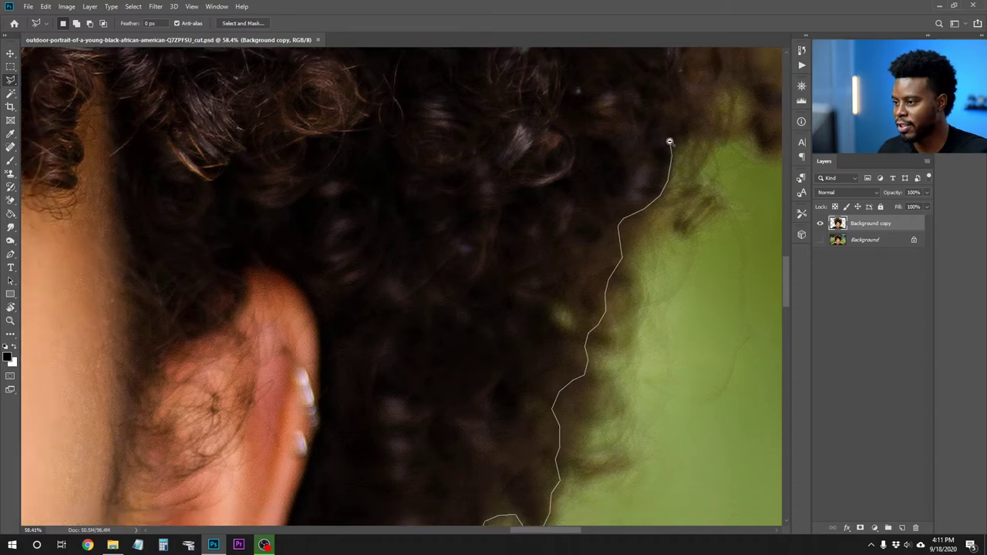
- Close the lasso outline at its starting point, routing it from the hair edge out through the transparent area
key(ctrl+minus)
key(ctrl+minus)
key(ctrl+minus)
key(ctrl+minus)
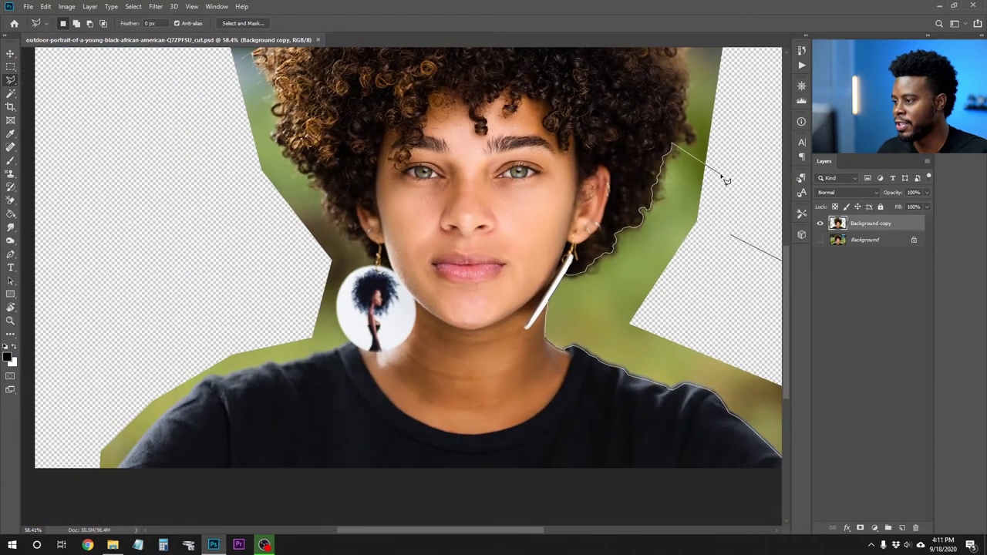
click(728, 236)
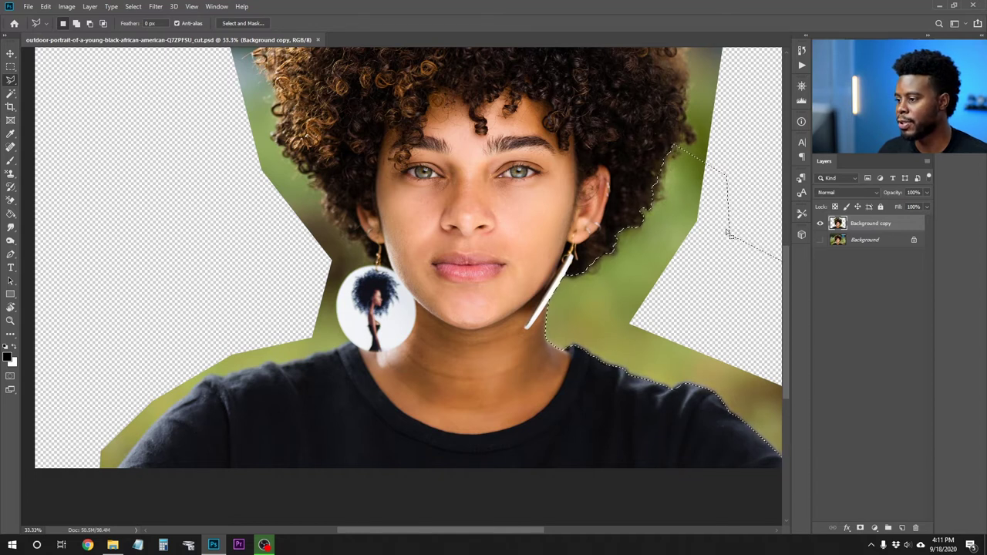
- Delete the selected background beside the left shoulder, neck and hair from the Background copy layer, and deselect
scroll(696, 225, right, 3)
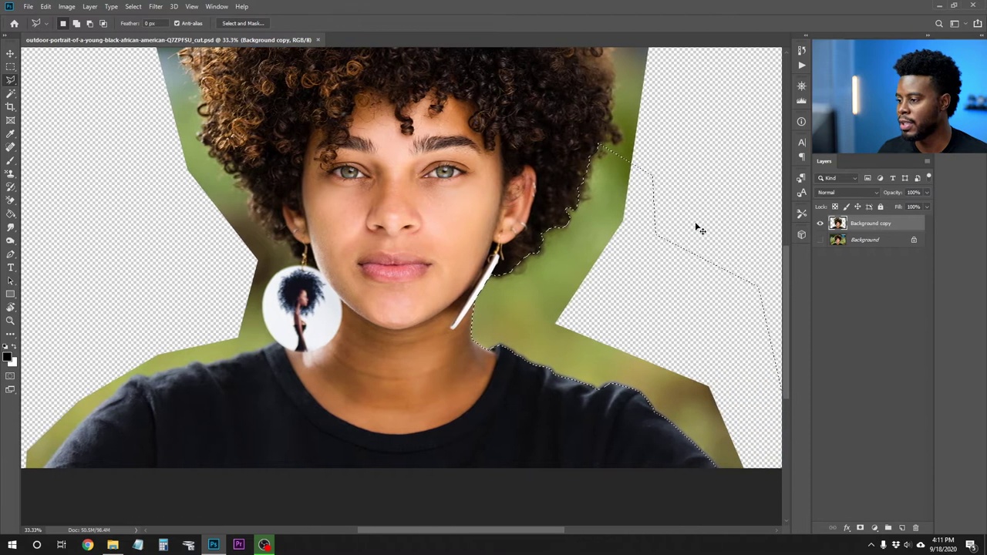
scroll(696, 225, right, 5)
key(Delete)
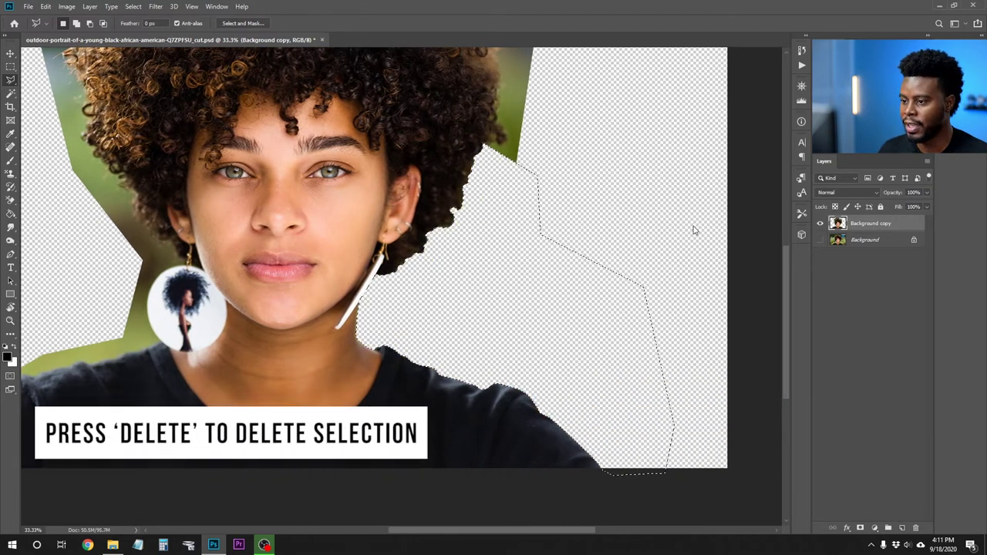
key(ctrl+d)
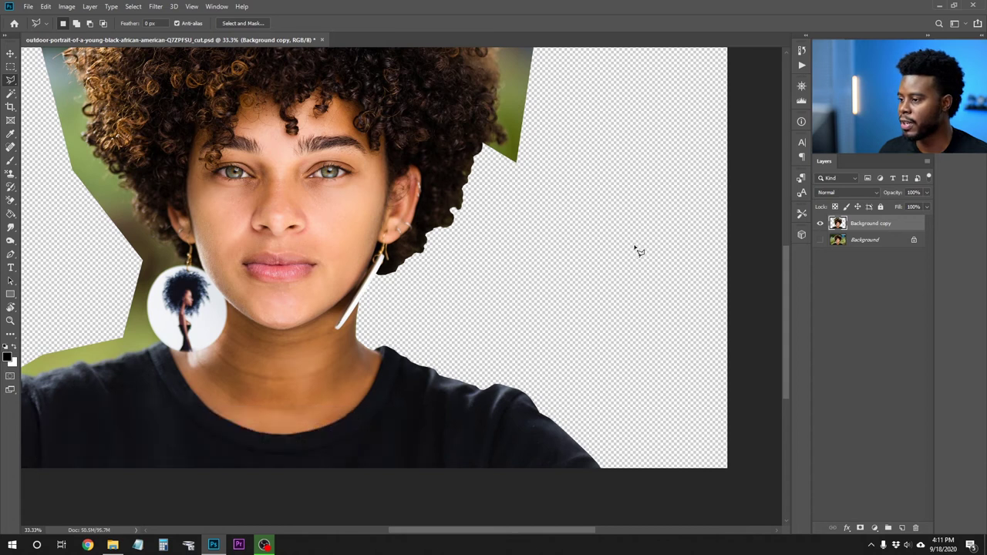
- Toggle the original Background layer's visibility on and off to compare the cutout edge with the full photo
click(819, 239)
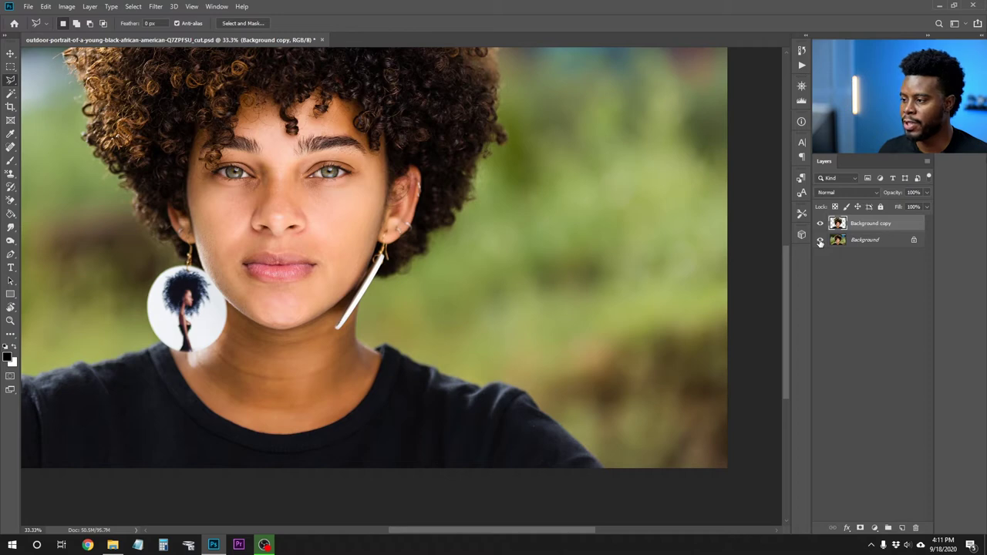
click(820, 240)
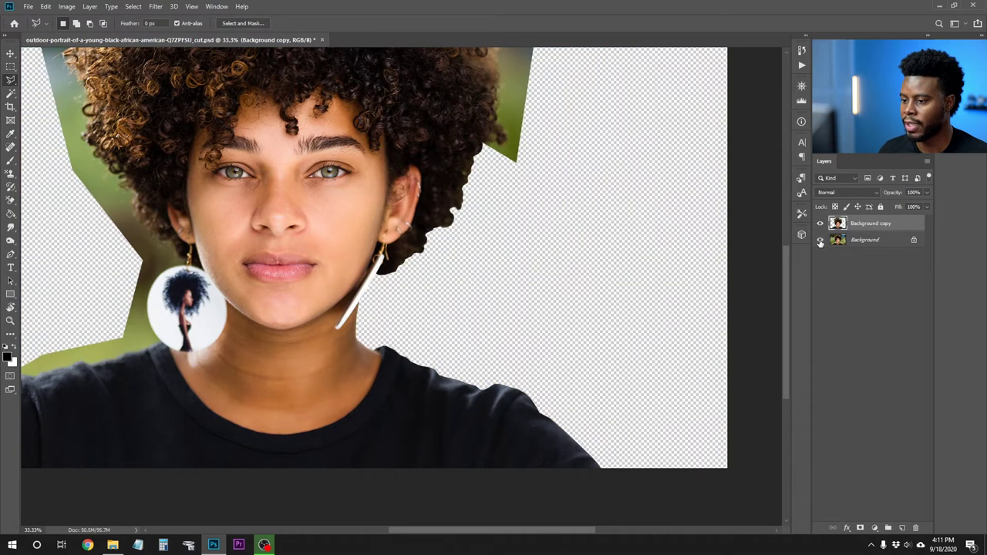
click(819, 241)
click(820, 241)
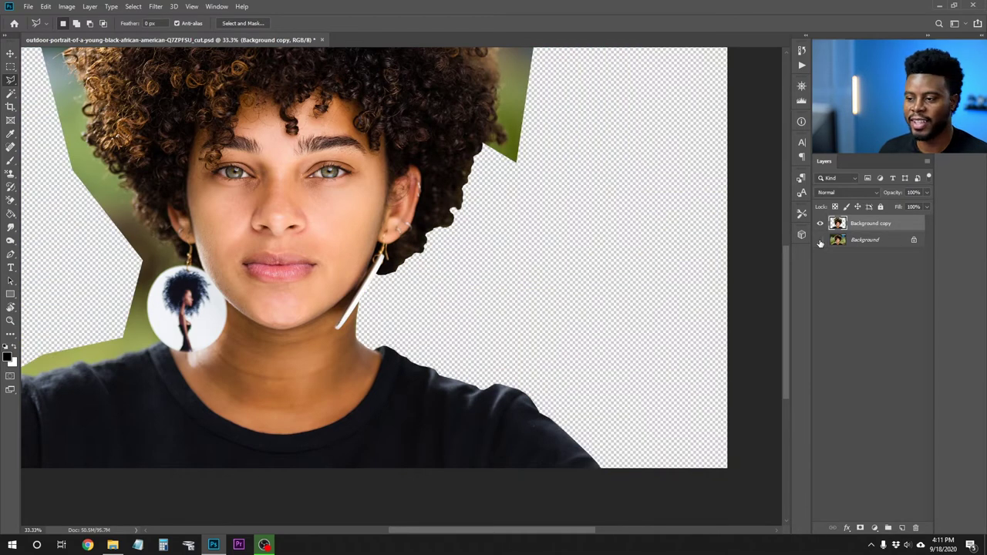
- Save the document with the first shoulder and hair section cut out
scroll(678, 259, left, 5)
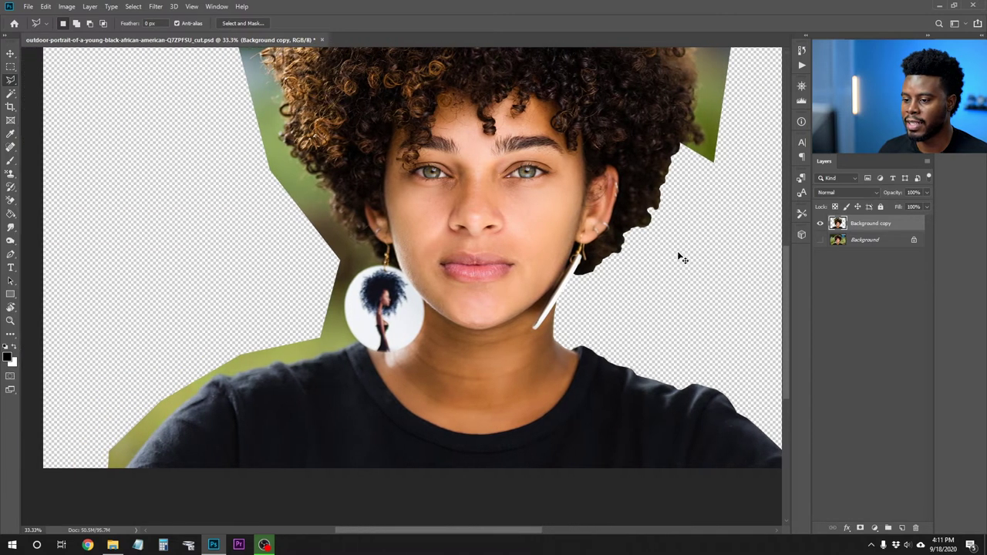
scroll(682, 258, left, 1)
key(ctrl+s)
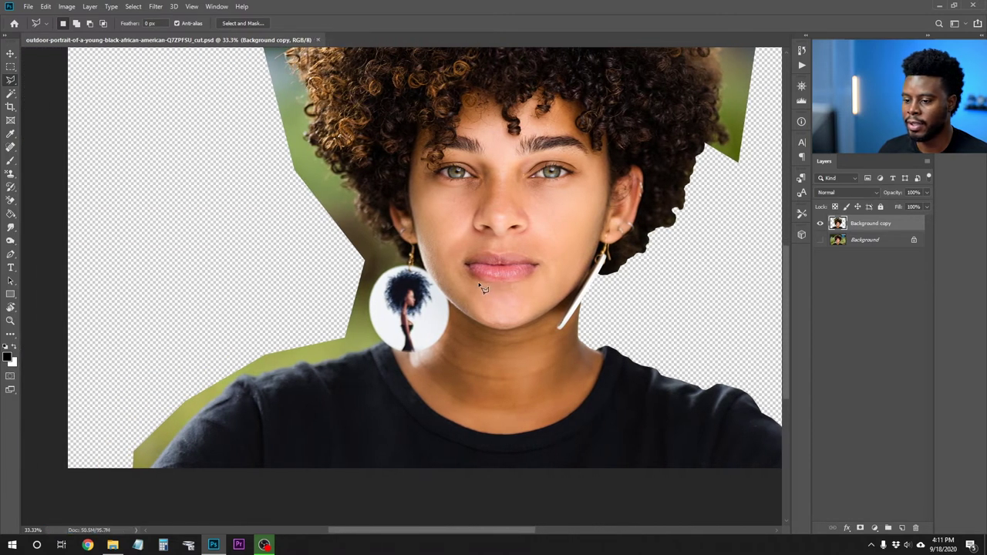
- Start a new polygonal lasso outline in the transparent area beside the subject's right shoulder, heading down toward the image's lower edge
click(301, 270)
click(206, 289)
click(106, 426)
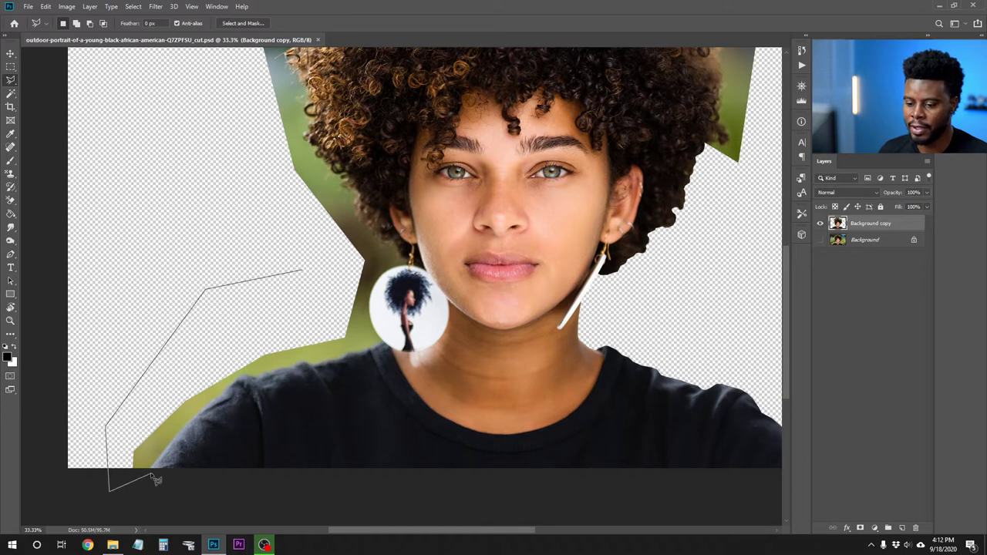
- Continue the polygonal lasso outline from the image's lower edge up along the subject's right shoulder, following the shirt contour
scroll(156, 478, up, 5)
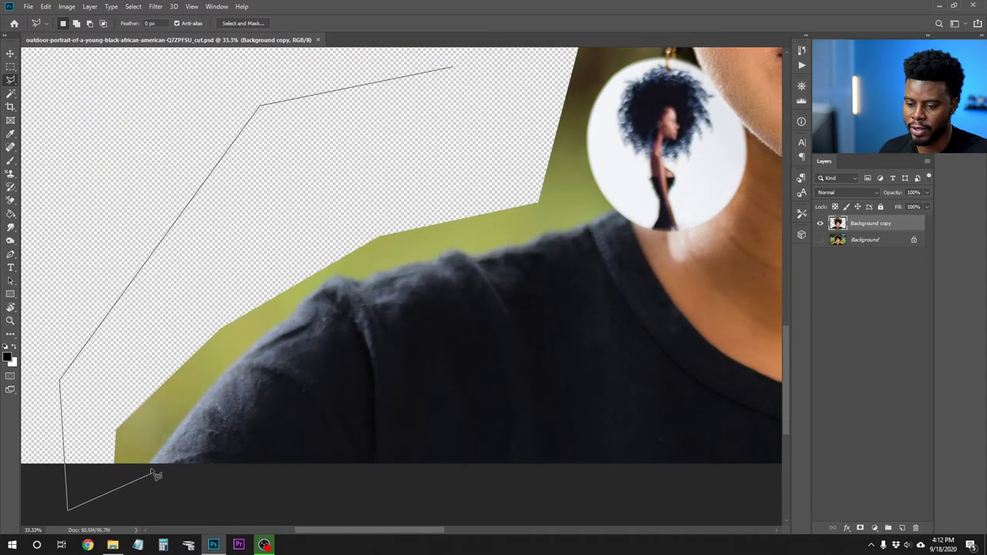
scroll(153, 463, up, 2)
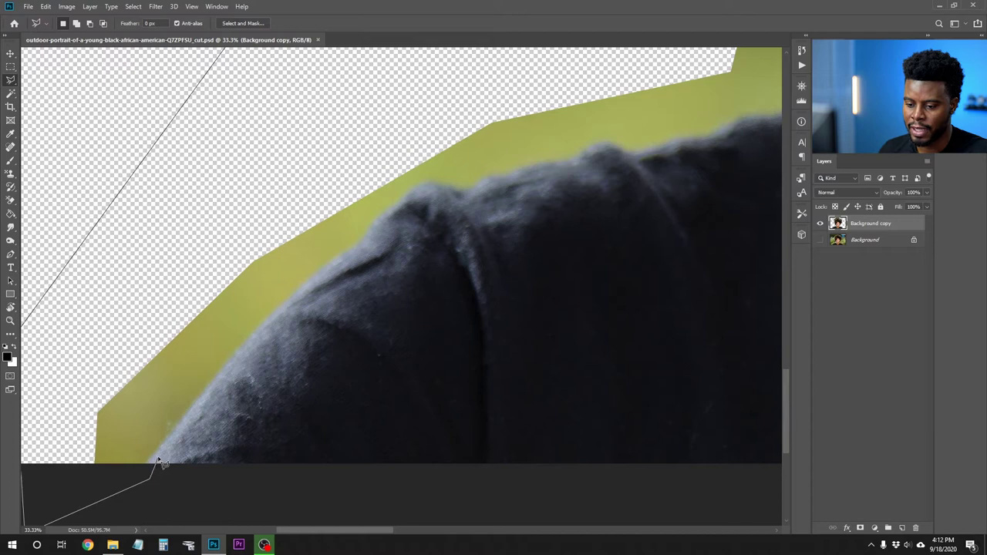
click(214, 383)
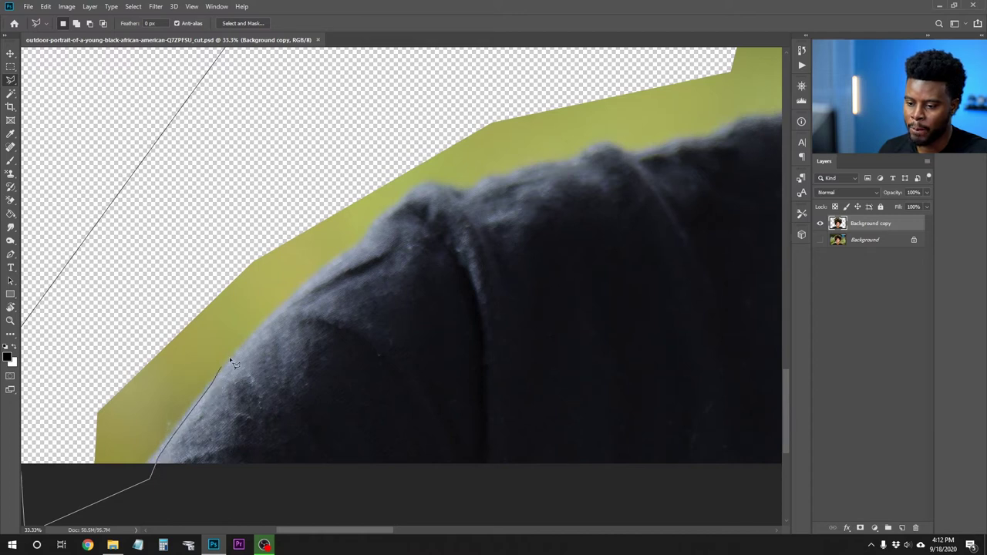
click(270, 320)
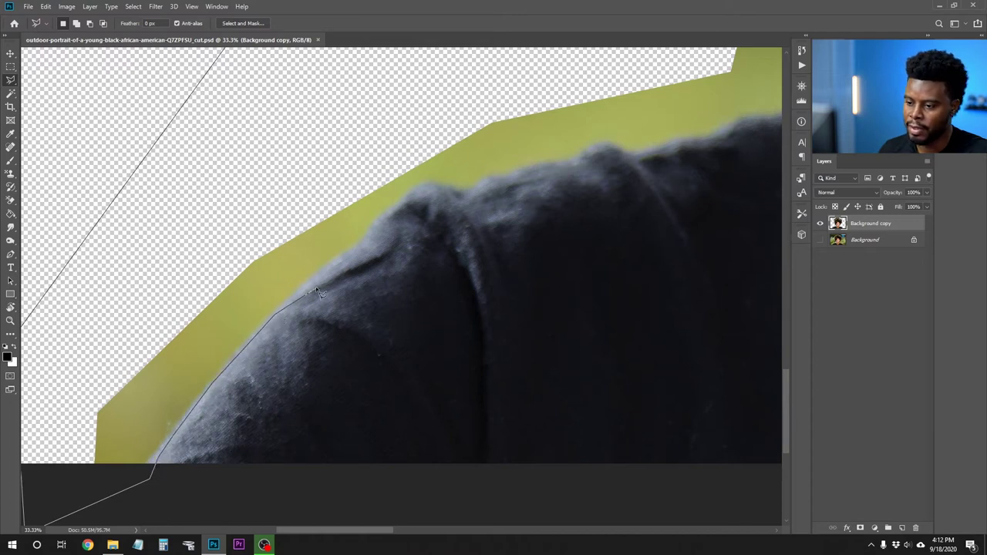
click(332, 262)
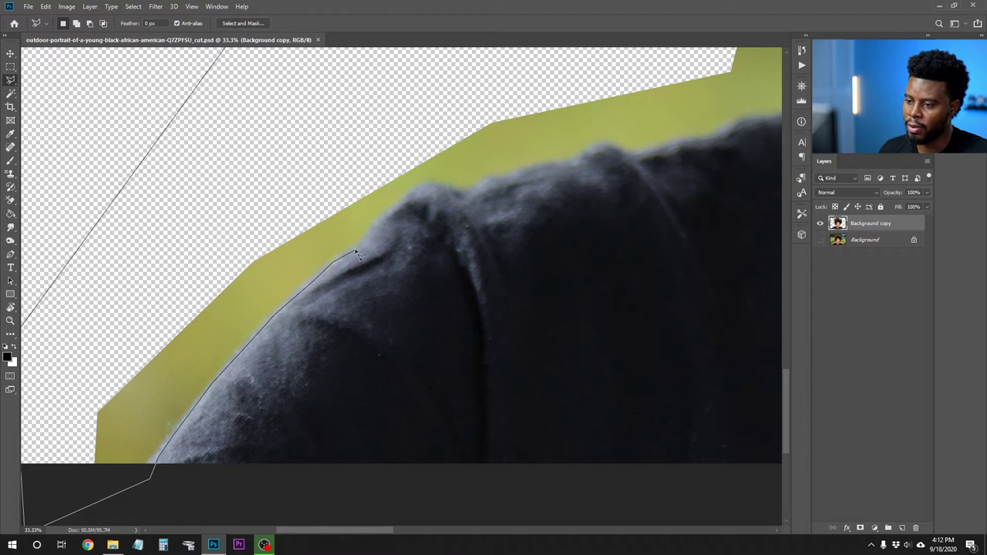
click(366, 245)
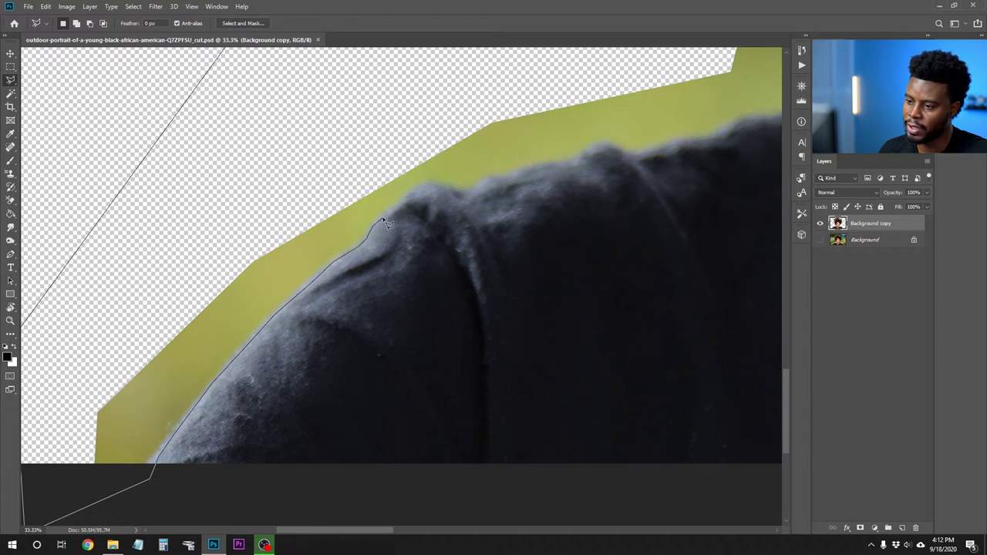
click(378, 223)
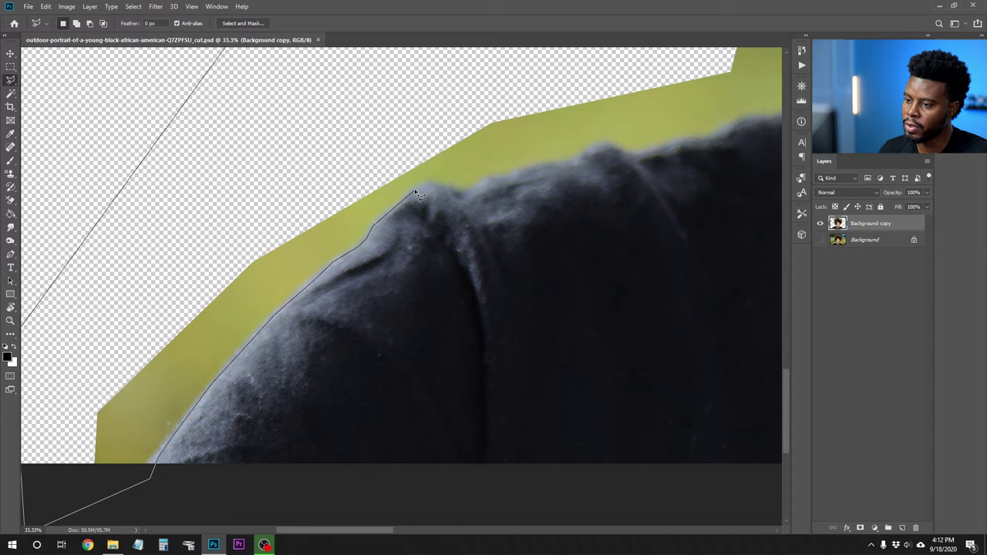
click(425, 187)
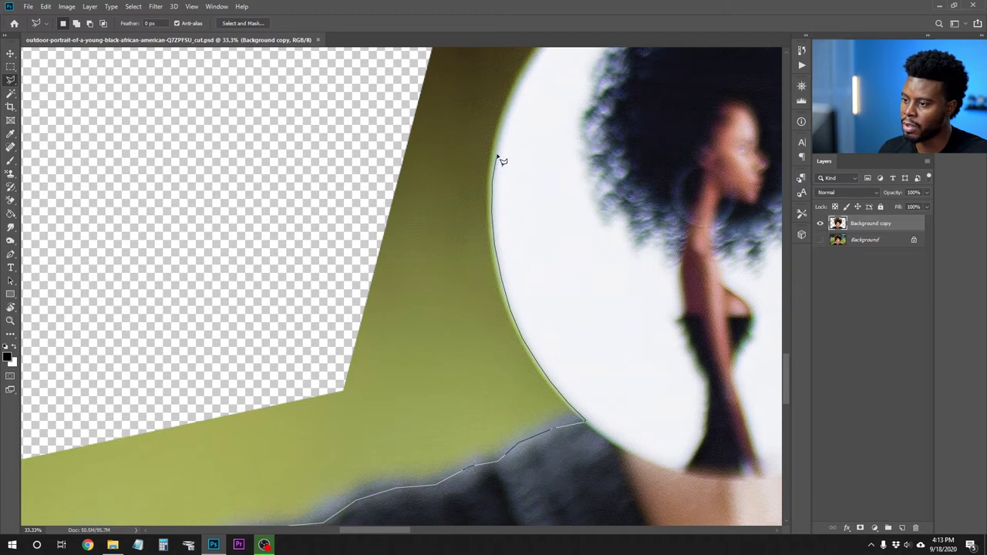
- Extend the lasso outline around the round earring and the curls below the ear, and close the selection in the transparent area
scroll(503, 158, up, 3)
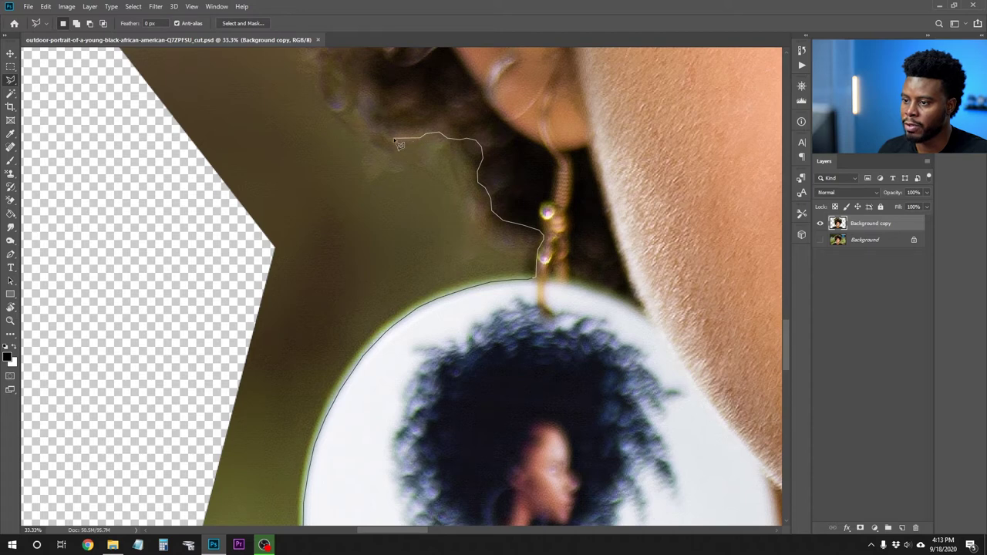
scroll(368, 116, up, 5)
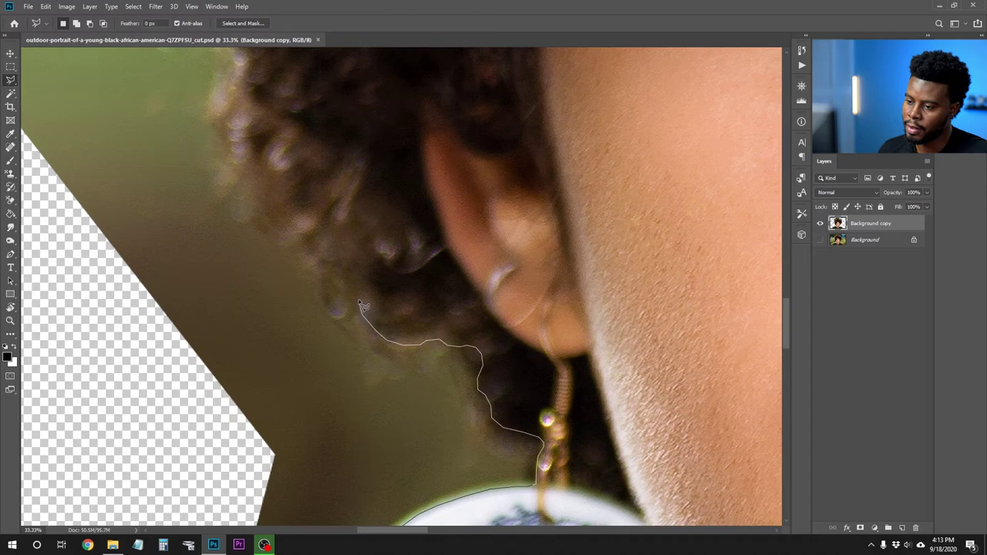
scroll(357, 297, down, 4)
scroll(357, 297, down, 2)
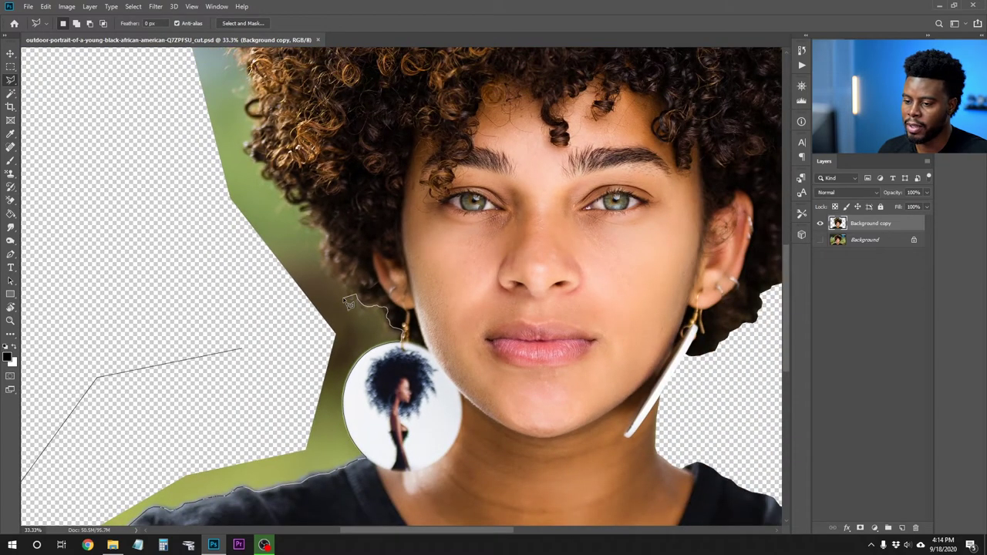
click(242, 351)
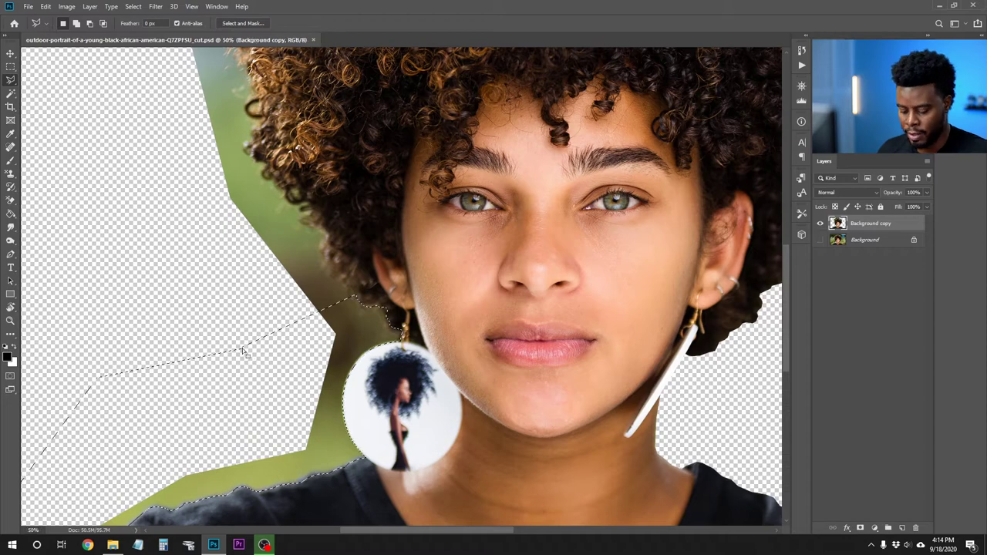
- Delete the selected background beside the subject's right shoulder and round earring, deselect, and save the document
scroll(245, 349, down, 2)
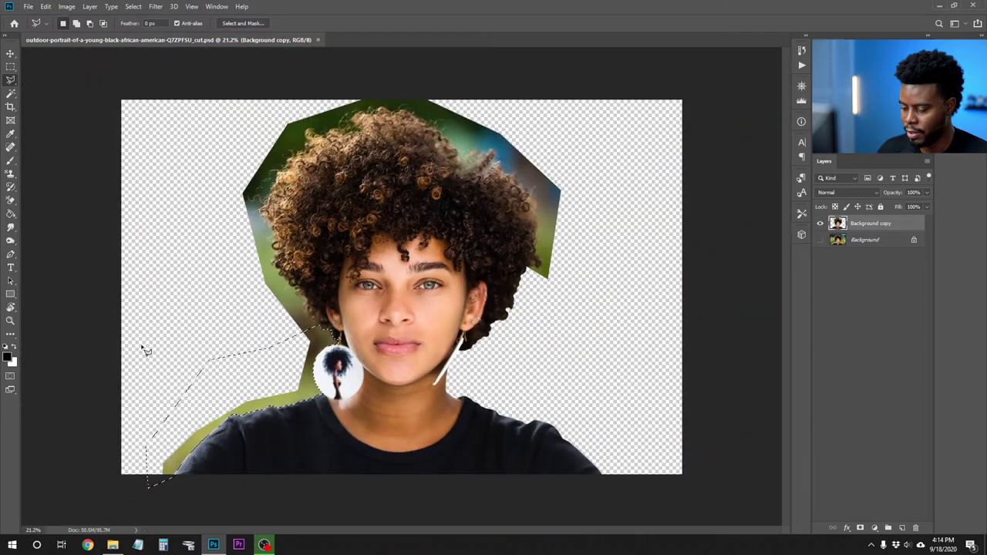
key(Delete)
key(ctrl+d)
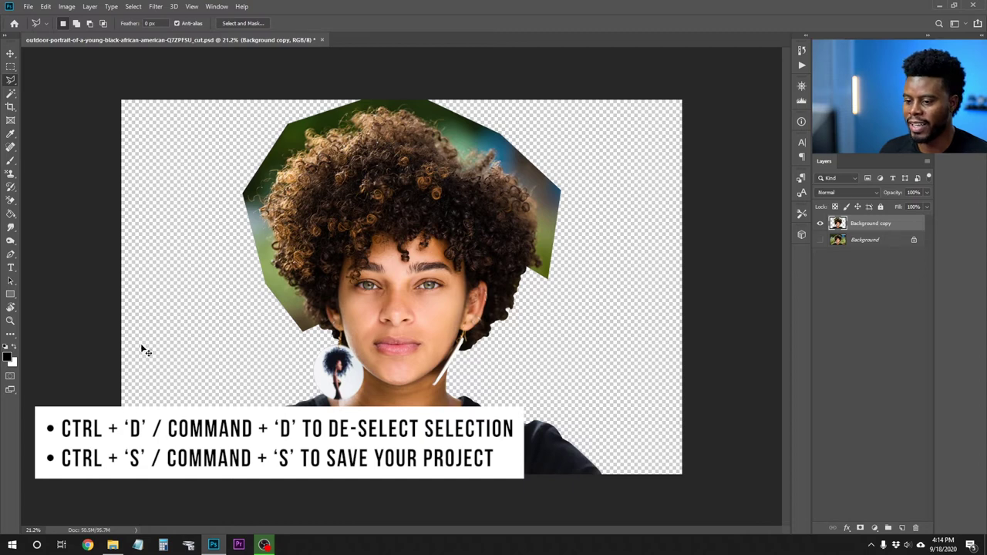
key(ctrl+s)
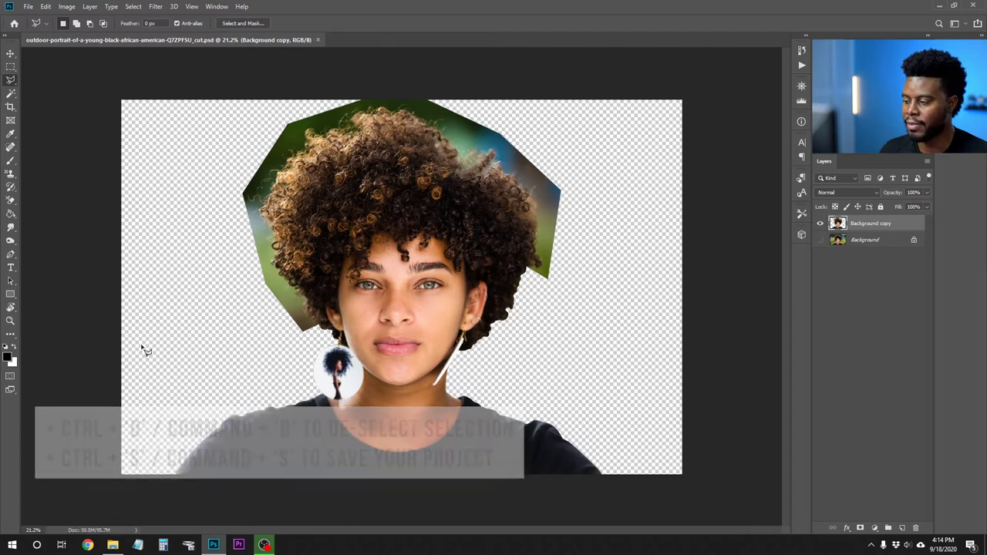
- Toggle the original Background layer's visibility repeatedly to compare the cutout with the full photo
click(820, 241)
click(820, 241)
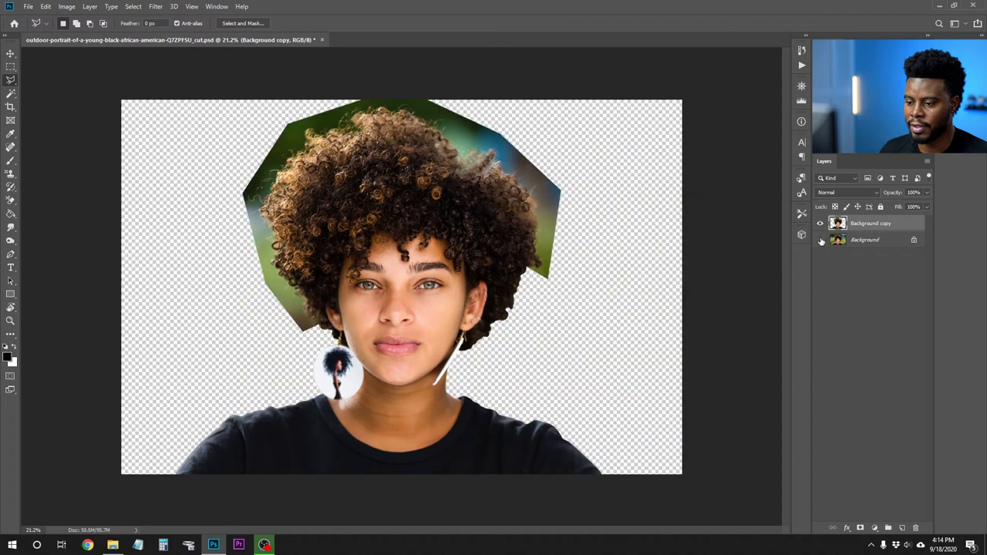
click(820, 240)
click(821, 240)
click(820, 241)
click(821, 241)
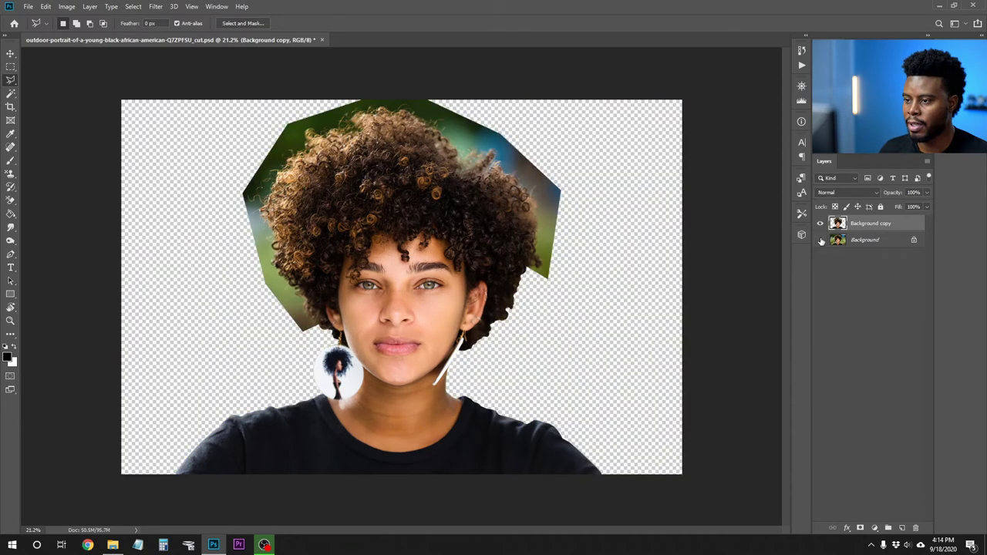
- Zoom in on the uncut hair edge above the subject's right ear and activate the Polygonal Lasso tool
key(z)
drag(208, 228, 379, 333)
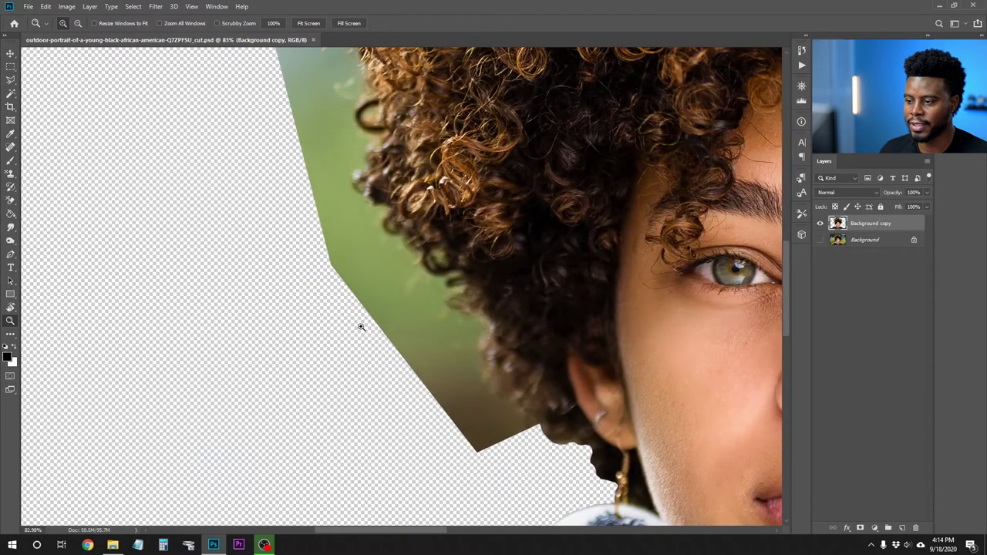
scroll(361, 327, up, 1)
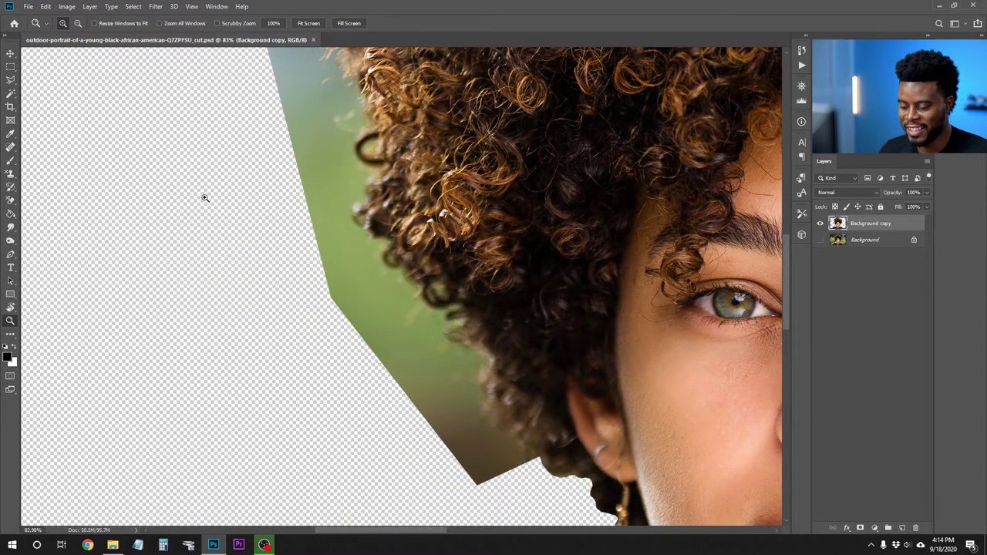
key(l)
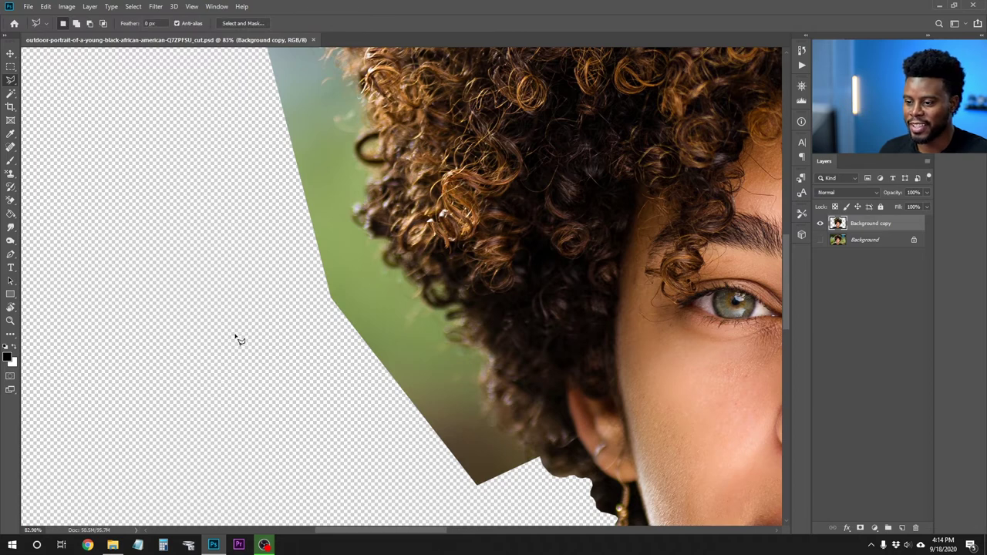
click(228, 181)
click(323, 468)
click(475, 512)
click(537, 491)
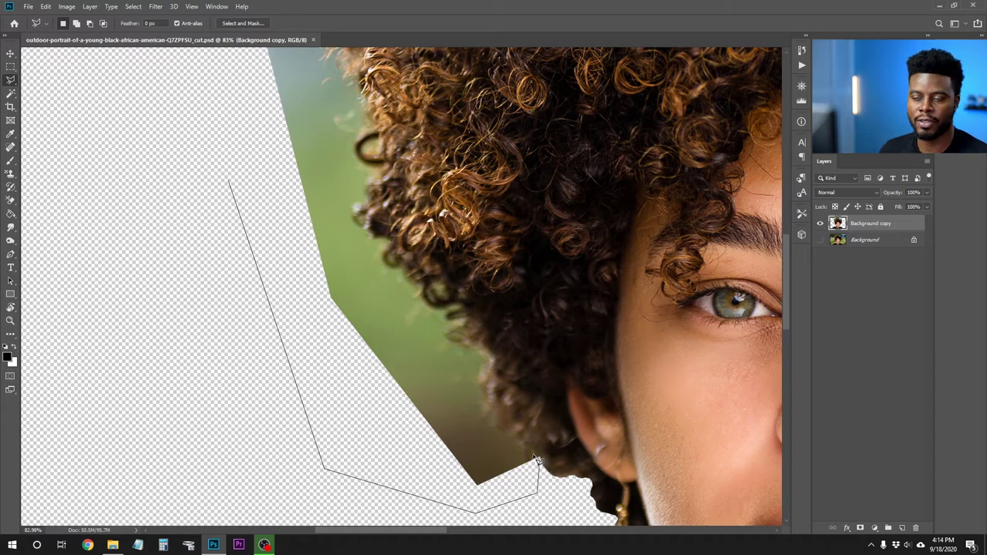
click(537, 460)
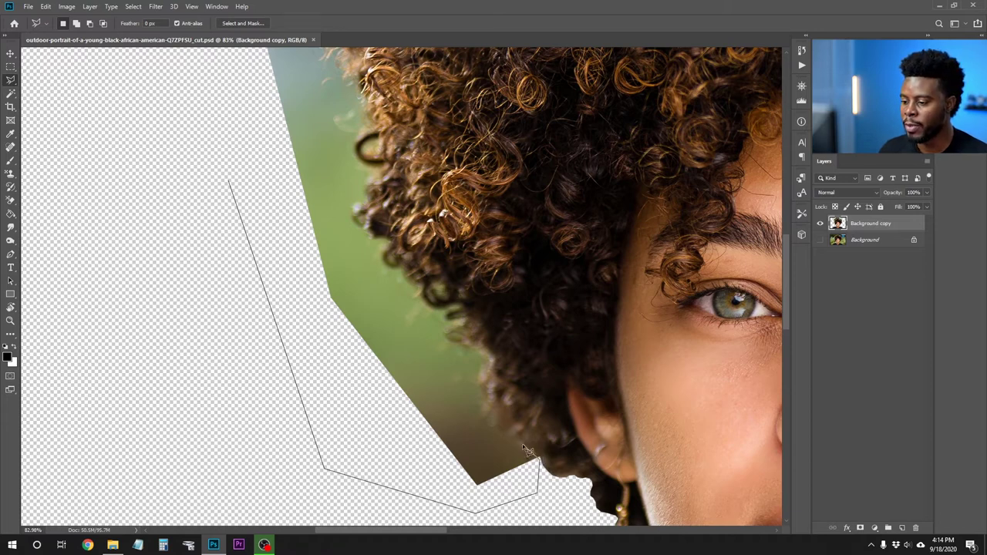
click(517, 407)
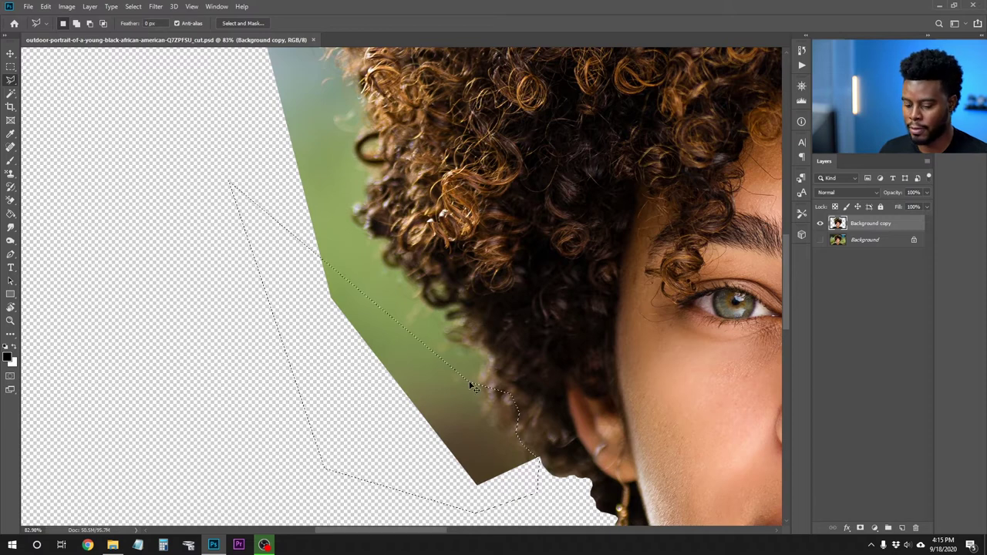
double_click(472, 387)
key(ctrl+d)
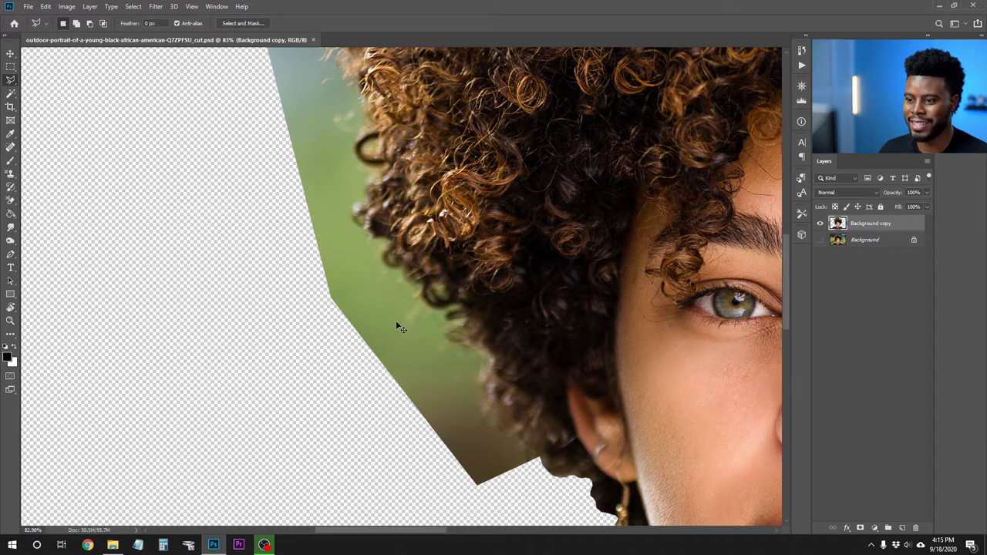
- Start a new polygonal lasso outline through the transparent area beside the hair, bringing it to the cutout corner near the subject's right ear
click(217, 149)
click(301, 403)
click(454, 495)
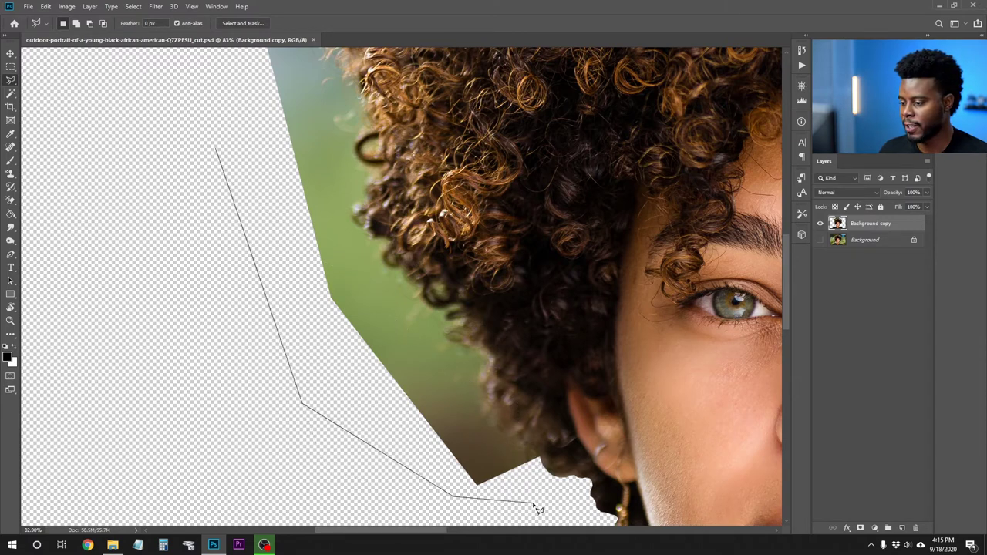
click(534, 500)
key(ctrl+plus)
key(ctrl+plus)
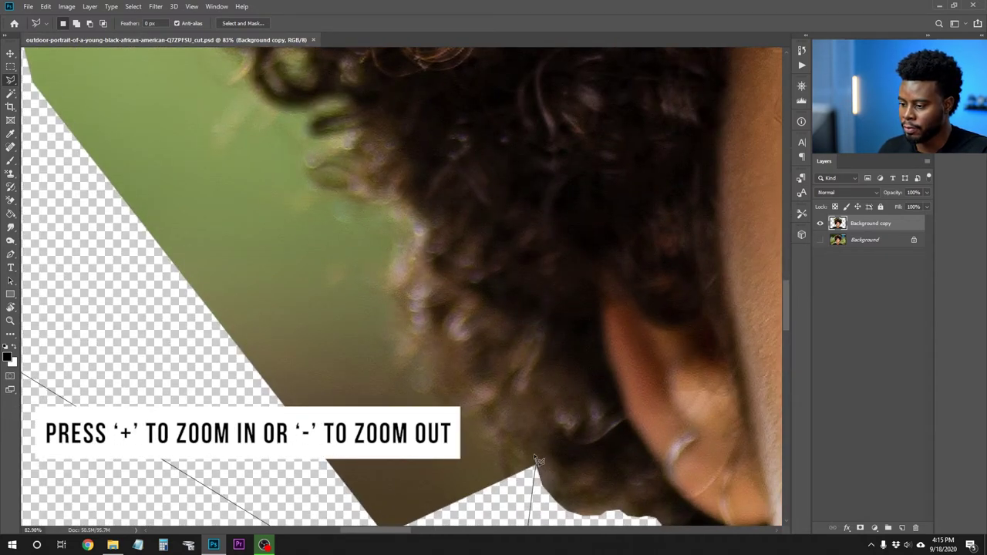
click(534, 456)
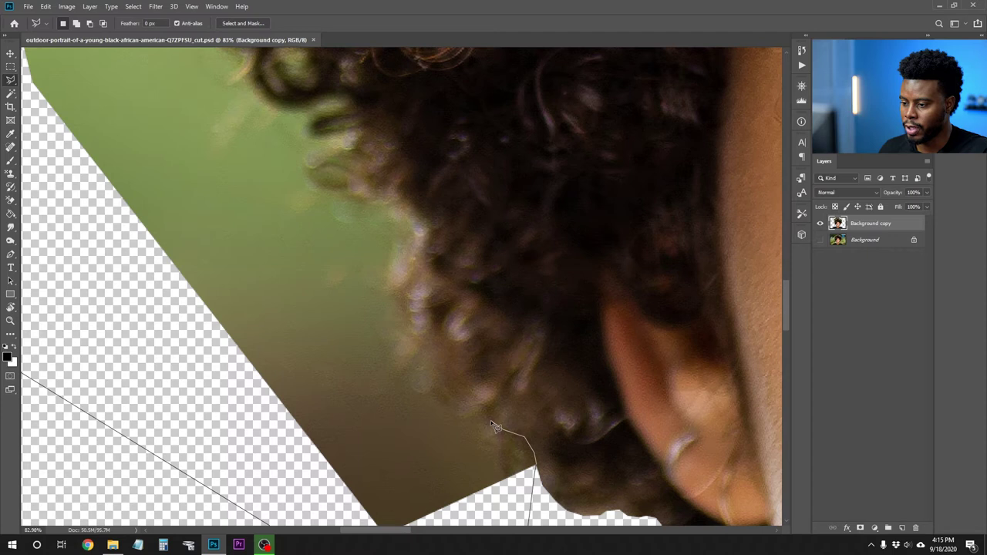
- Trace the lasso outline closely along the curls up the subject's right side of the hair, and close the selection
mouse_move(491, 396)
mouse_down()
mouse_move(470, 370)
mouse_move(430, 357)
mouse_up()
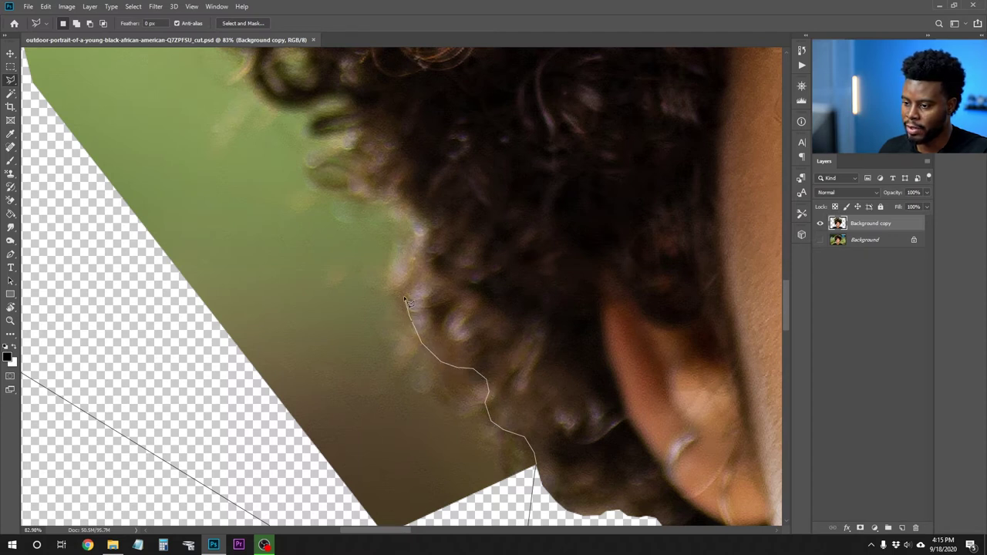
mouse_move(406, 276)
mouse_down()
mouse_move(430, 239)
mouse_move(425, 213)
mouse_move(342, 180)
mouse_move(470, 79)
mouse_move(320, 3)
mouse_move(363, 237)
mouse_move(372, 208)
mouse_move(495, 269)
mouse_move(570, 290)
mouse_move(529, 265)
mouse_up()
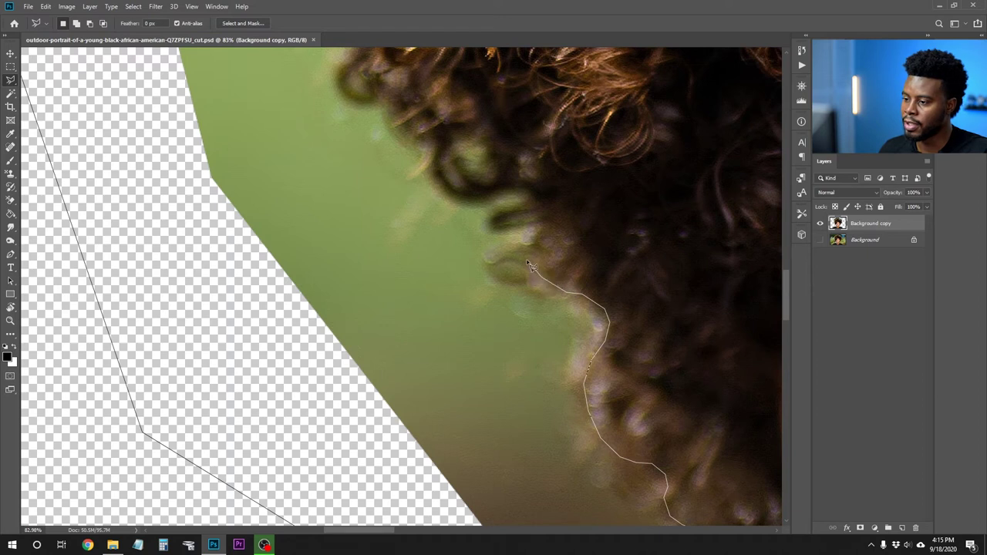
mouse_move(538, 203)
mouse_down()
mouse_move(513, 183)
mouse_move(512, 213)
mouse_move(486, 222)
mouse_move(506, 214)
mouse_move(493, 197)
mouse_move(451, 195)
mouse_move(441, 145)
mouse_up()
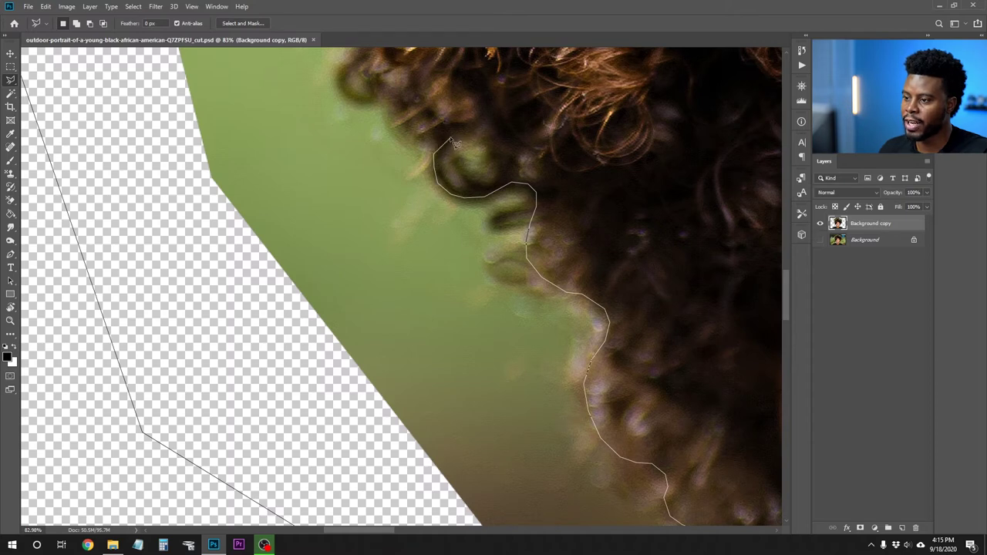
scroll(454, 143, up, 3)
mouse_move(453, 142)
mouse_down()
mouse_move(399, 17)
mouse_move(381, 4)
mouse_move(388, 141)
mouse_move(323, 120)
mouse_move(356, 151)
mouse_move(447, 288)
mouse_move(442, 275)
mouse_move(407, 271)
mouse_move(395, 257)
mouse_move(397, 213)
mouse_move(369, 178)
mouse_move(315, 165)
mouse_move(296, 143)
mouse_move(313, 99)
mouse_move(320, 2)
mouse_move(324, 202)
mouse_move(313, 268)
mouse_move(302, 221)
mouse_move(334, 195)
mouse_move(337, 174)
mouse_move(304, 175)
mouse_move(276, 155)
mouse_move(281, 116)
mouse_move(316, 90)
mouse_move(324, 113)
mouse_up()
mouse_move(318, 165)
mouse_down()
mouse_move(299, 136)
mouse_move(307, 113)
mouse_move(279, 78)
mouse_move(288, 25)
mouse_move(278, 151)
mouse_move(298, 110)
mouse_move(62, 129)
mouse_move(3, 153)
mouse_move(467, 76)
mouse_move(459, 29)
mouse_move(459, 155)
mouse_up()
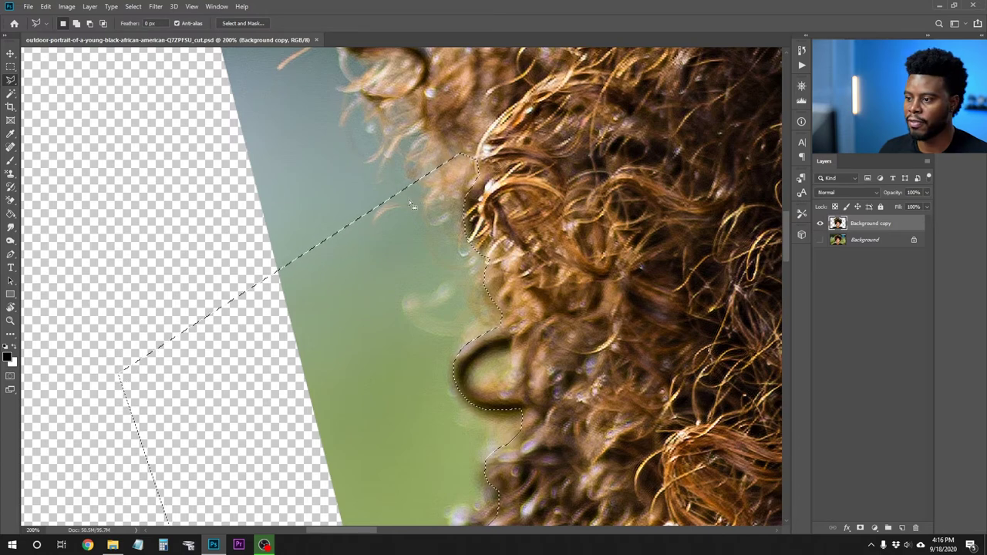
- Delete the selected green background beside the lower curls on the subject's right side, and deselect
scroll(445, 256, down, 5)
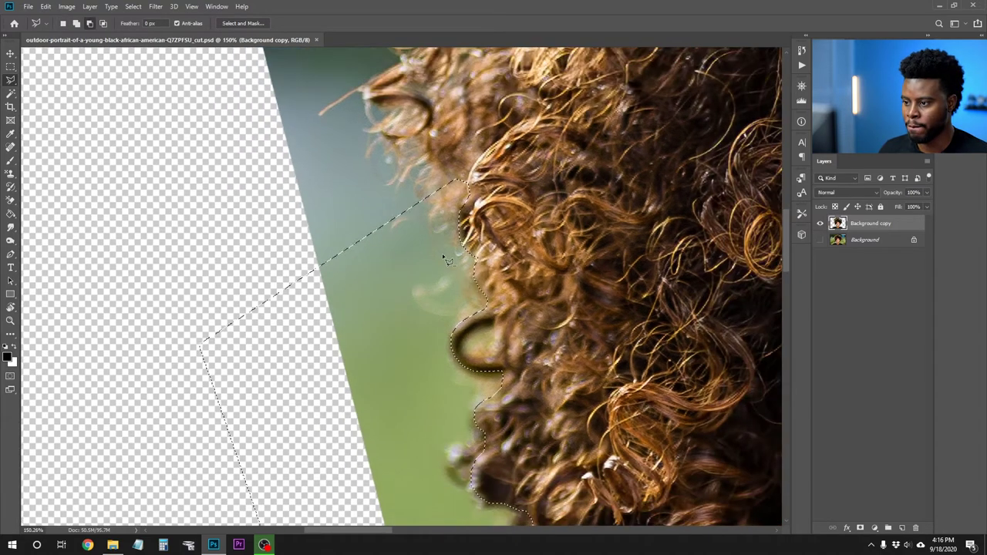
scroll(445, 265, down, 3)
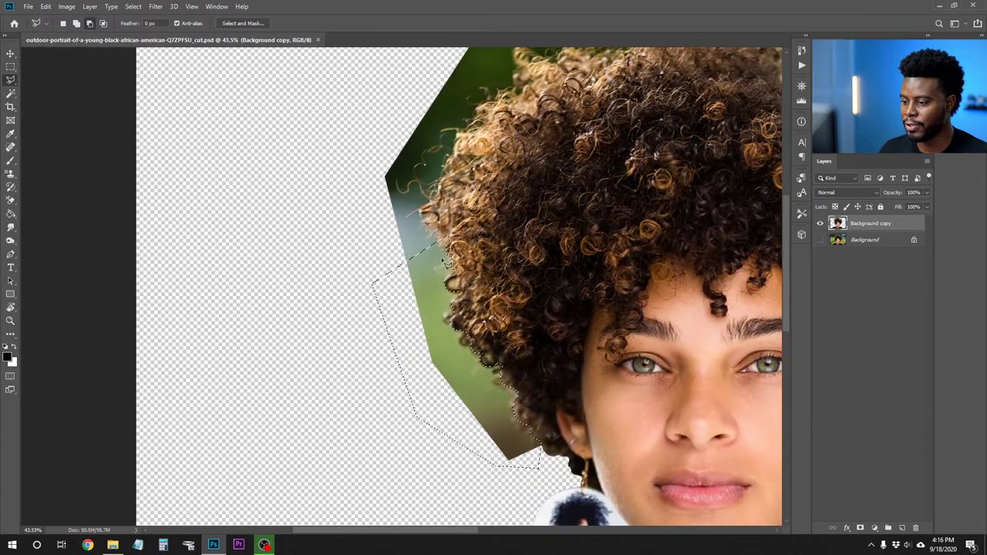
key(Delete)
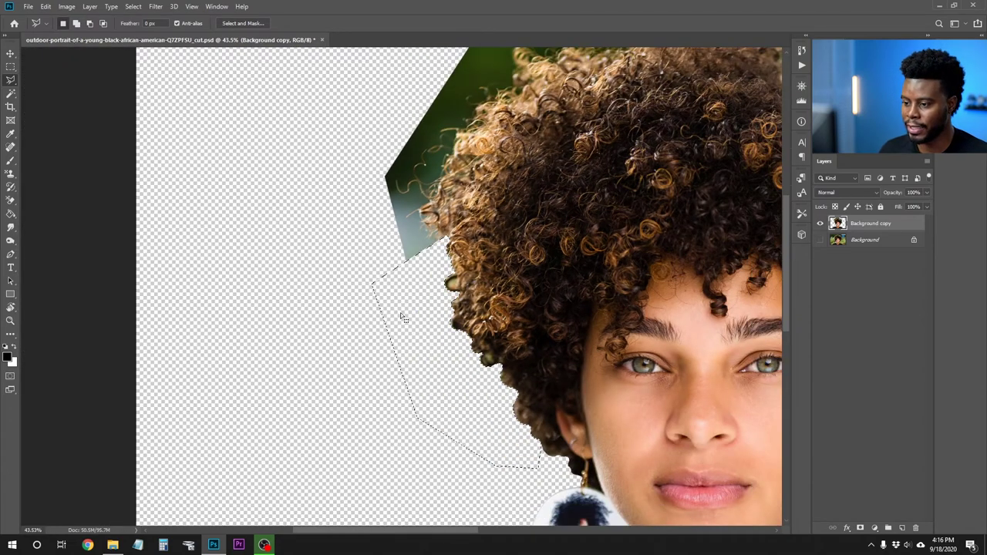
key(ctrl+d)
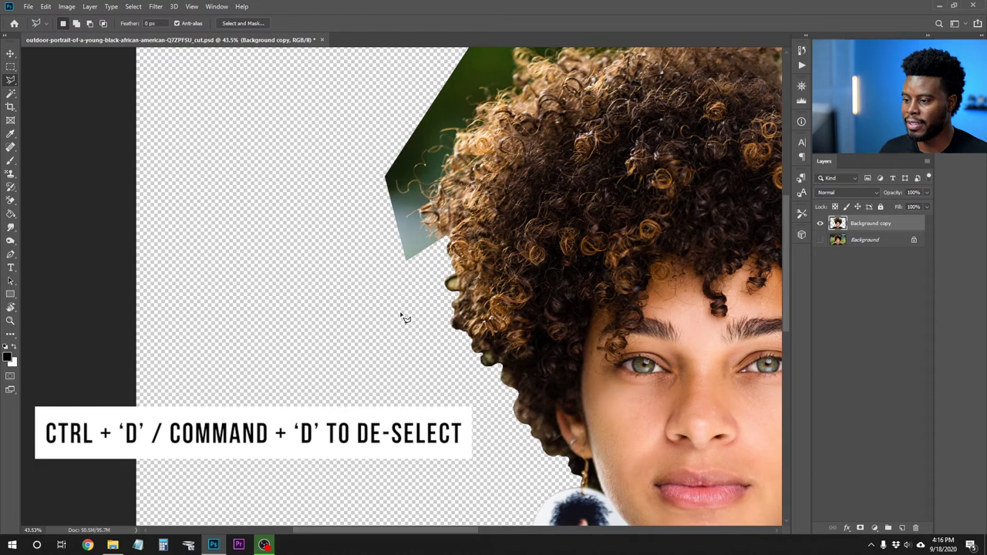
- Outline the green patch inside the small lower curl on the subject's right side with the Polygonal Lasso and delete it
scroll(472, 320, up, 2)
scroll(480, 330, up, 3)
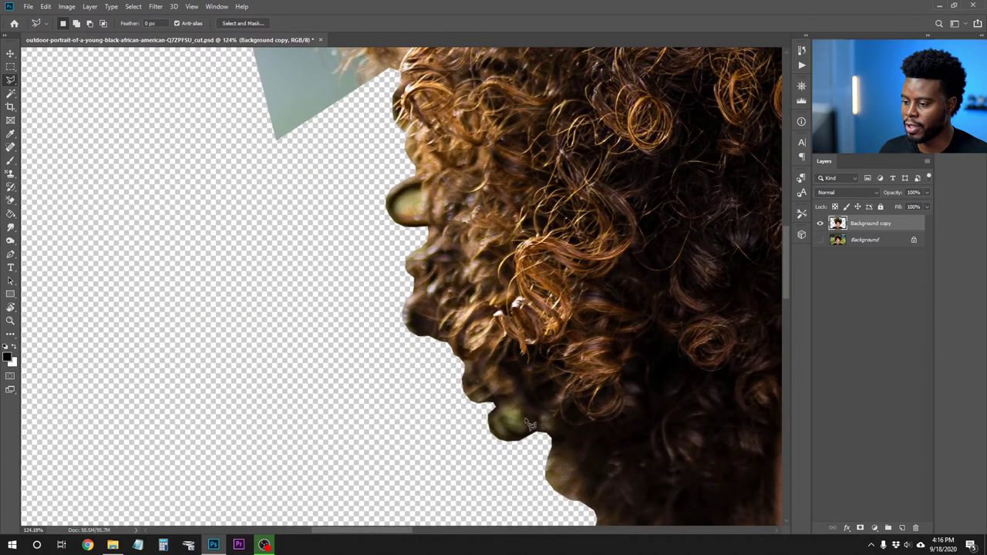
scroll(522, 426, up, 3)
mouse_move(520, 422)
mouse_down()
mouse_move(506, 432)
mouse_move(496, 420)
mouse_move(508, 396)
mouse_move(521, 400)
mouse_move(522, 420)
mouse_up()
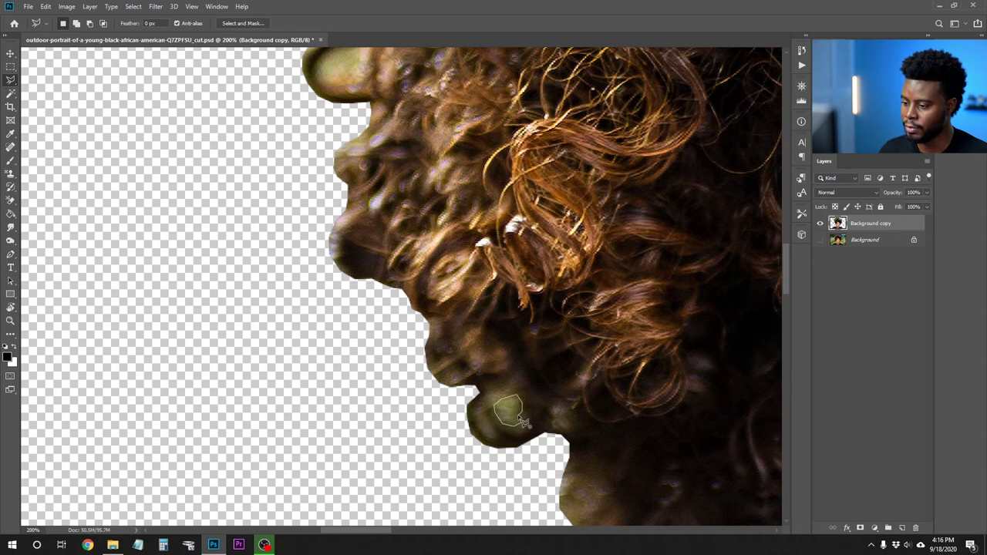
key(Delete)
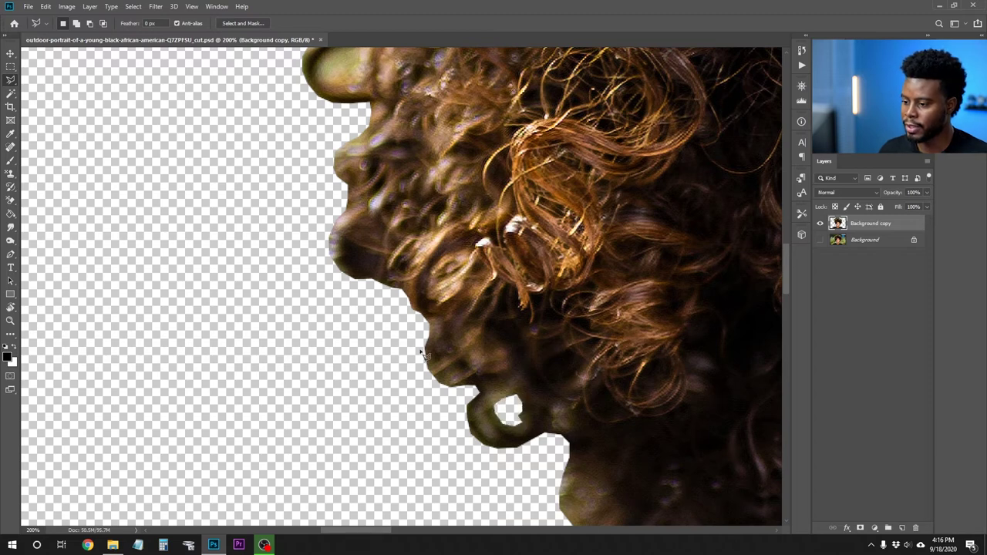
- Cut out the green background enclosed by the protruding curl loop higher up on the subject's right side
scroll(423, 354, up, 4)
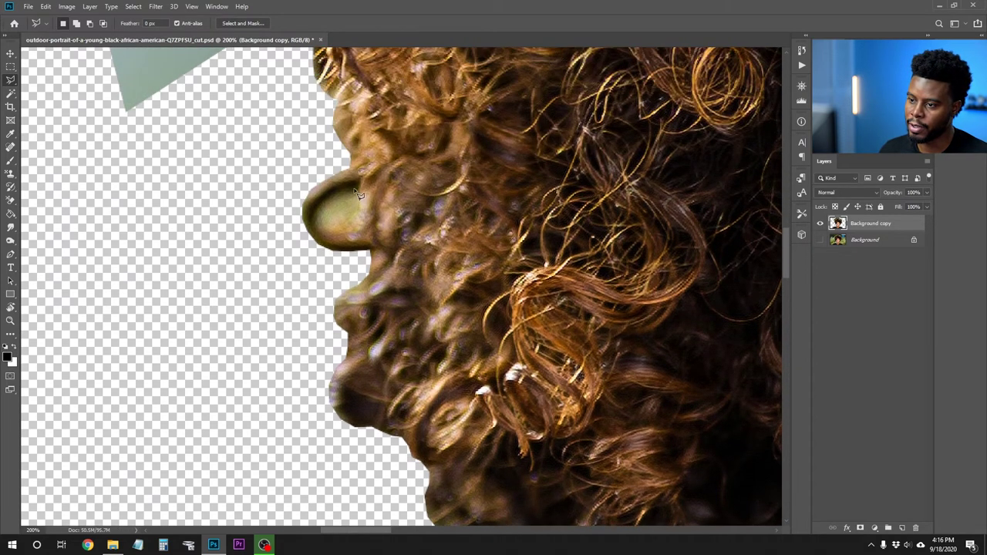
drag(334, 198, 317, 206)
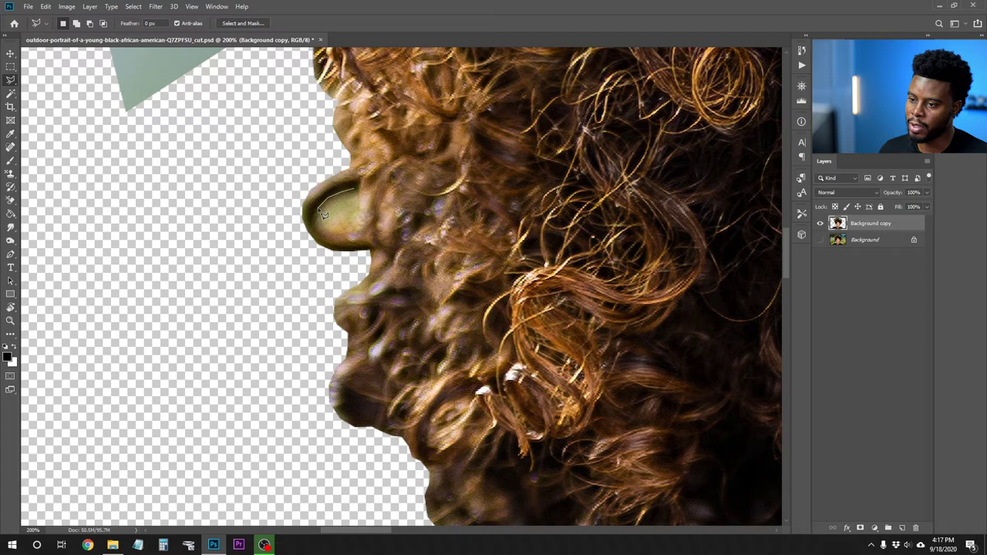
mouse_move(321, 229)
mouse_down()
mouse_move(358, 226)
mouse_move(364, 208)
mouse_move(347, 194)
mouse_up()
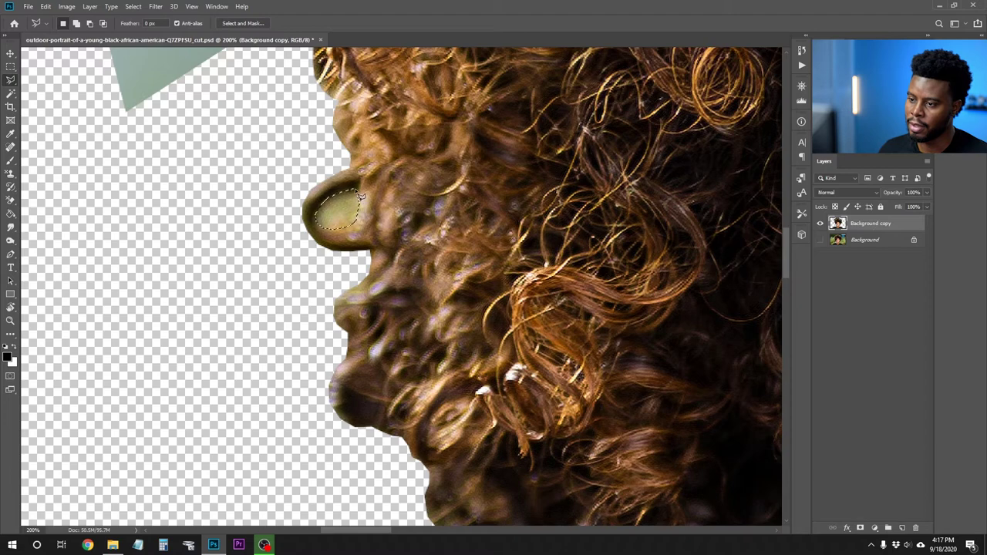
key(Delete)
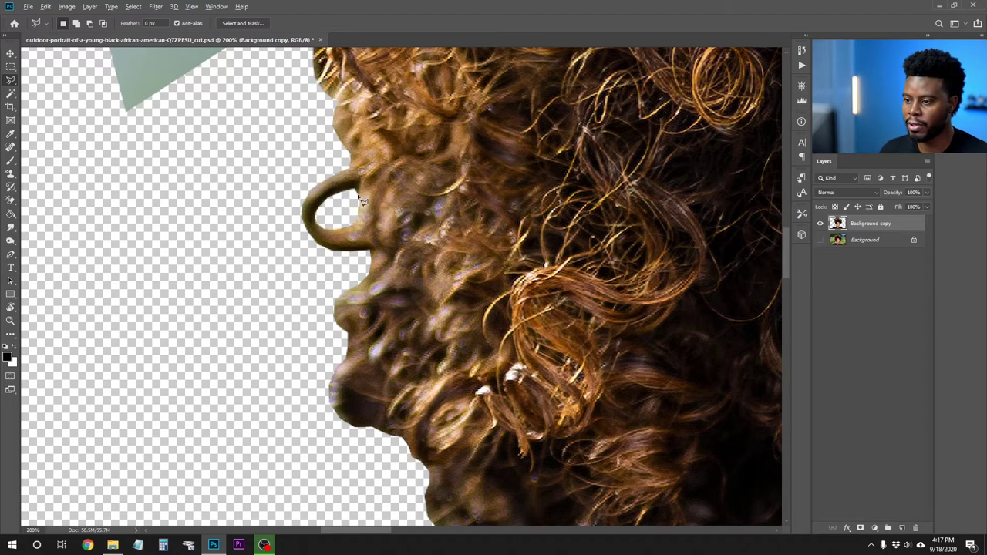
- Start a lasso outline through the transparent area around the leftover background at the subject's upper right, down to the cutout corner by the hair
scroll(347, 189, down, 4)
scroll(349, 181, down, 2)
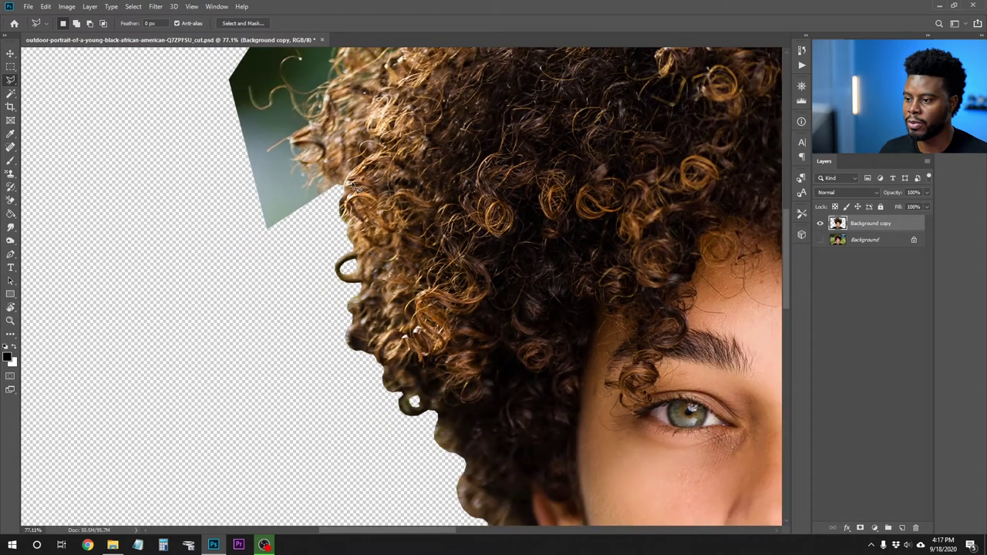
scroll(360, 194, down, 2)
scroll(359, 194, up, 3)
scroll(360, 195, left, 5)
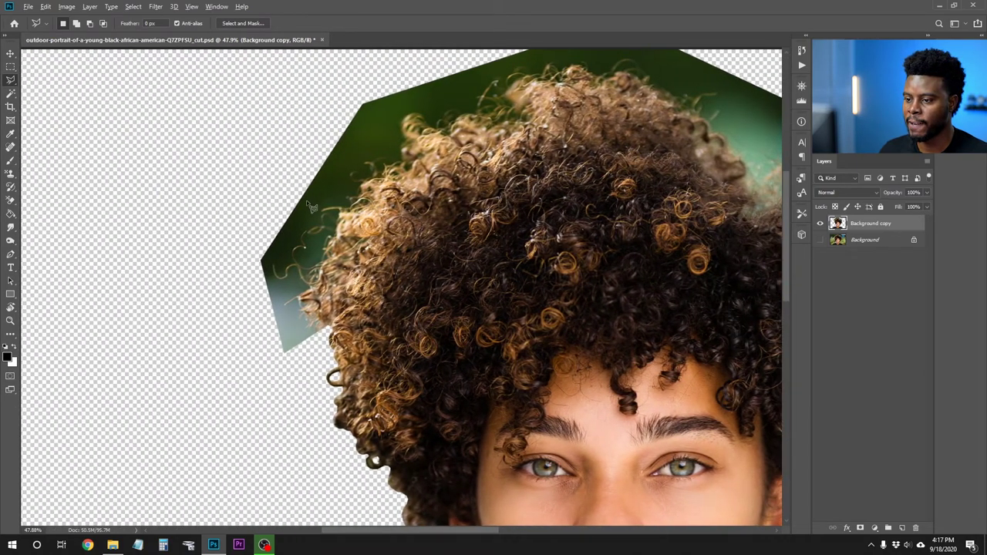
scroll(308, 205, up, 2)
scroll(308, 205, up, 1)
click(380, 133)
click(214, 292)
click(198, 460)
click(262, 510)
click(318, 491)
- Trace the lasso outline along the curls up the subject's right side and onto the top of the hair
scroll(336, 457, up, 4)
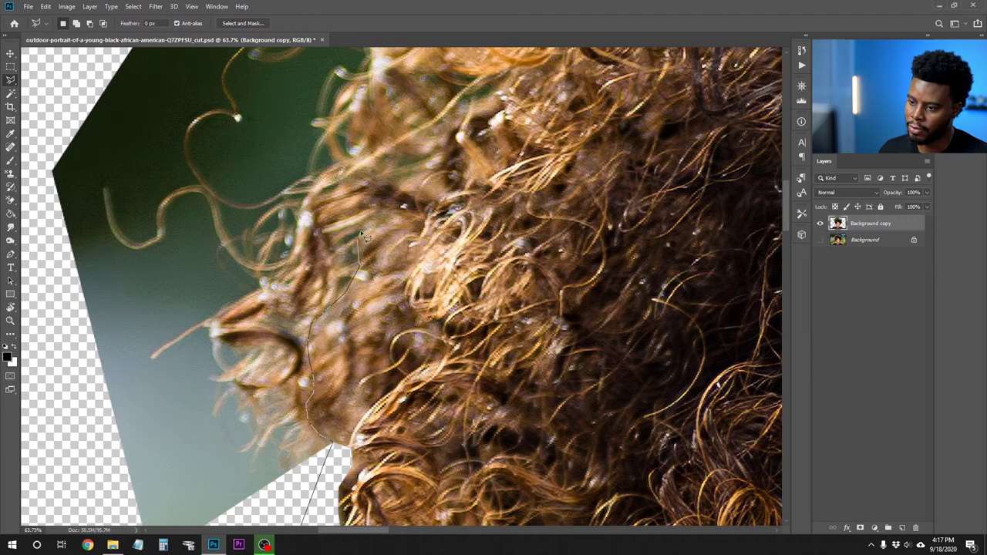
mouse_move(399, 194)
mouse_down()
mouse_move(436, 160)
mouse_move(448, 117)
mouse_move(470, 99)
mouse_move(490, 98)
mouse_move(551, 1)
mouse_move(577, 37)
mouse_move(575, 187)
mouse_move(516, 292)
mouse_move(494, 270)
mouse_up()
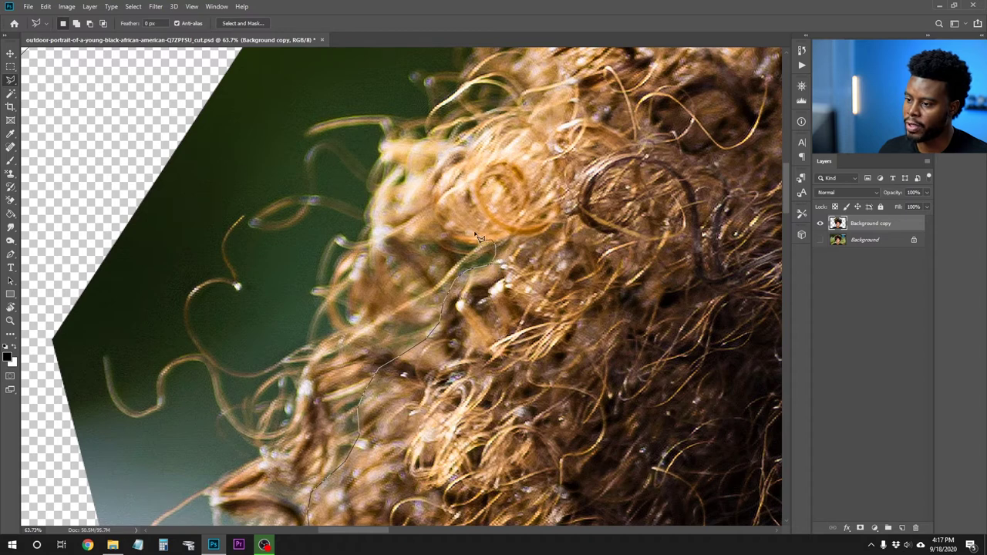
mouse_move(478, 233)
mouse_down()
mouse_move(468, 198)
mouse_move(461, 210)
mouse_move(462, 176)
mouse_move(464, 225)
mouse_move(482, 147)
mouse_move(463, 161)
mouse_move(542, 3)
mouse_move(531, 200)
mouse_move(469, 313)
mouse_move(477, 295)
mouse_move(531, 271)
mouse_move(532, 214)
mouse_move(553, 179)
mouse_move(587, 163)
mouse_move(635, 165)
mouse_move(666, 137)
mouse_move(690, 133)
mouse_move(759, 2)
mouse_move(636, 121)
mouse_move(487, 302)
mouse_move(500, 316)
mouse_move(509, 287)
mouse_move(577, 249)
mouse_move(605, 193)
mouse_move(674, 171)
mouse_move(500, 318)
mouse_move(531, 271)
mouse_move(591, 279)
mouse_up()
key(space)
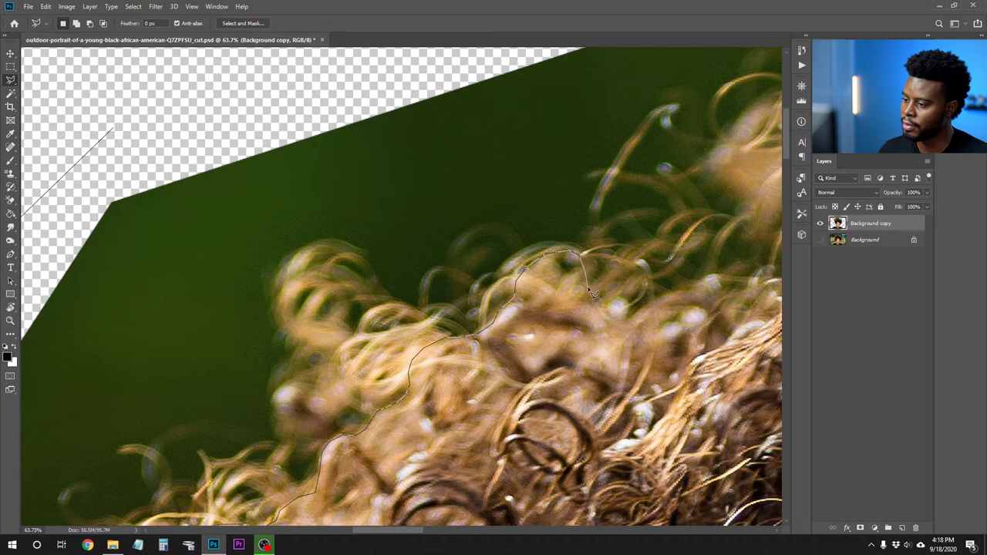
mouse_move(621, 320)
mouse_down()
mouse_move(609, 301)
mouse_move(960, 397)
mouse_move(266, 316)
mouse_move(300, 318)
mouse_move(344, 301)
mouse_move(387, 322)
mouse_move(432, 314)
mouse_move(484, 259)
mouse_move(476, 226)
mouse_move(455, 210)
mouse_move(461, 159)
mouse_move(500, 133)
mouse_move(552, 124)
mouse_move(568, 134)
mouse_move(615, 119)
mouse_move(683, 44)
mouse_move(433, 285)
mouse_move(481, 263)
mouse_move(512, 228)
mouse_move(529, 242)
mouse_move(517, 279)
mouse_move(530, 293)
mouse_move(545, 293)
mouse_move(574, 255)
mouse_move(605, 244)
mouse_move(634, 256)
mouse_move(648, 294)
mouse_up()
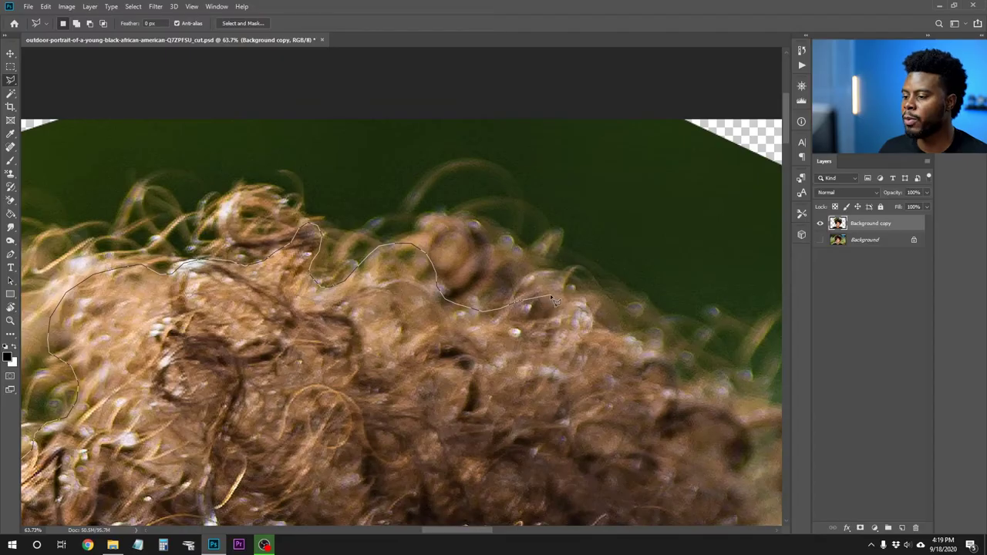
- Continue the outline over the crown and down toward the subject's left, and close the selection around the outside of the green background
mouse_move(550, 294)
mouse_down()
mouse_move(633, 333)
mouse_move(673, 367)
mouse_move(684, 391)
mouse_move(438, 223)
mouse_up()
key(space)
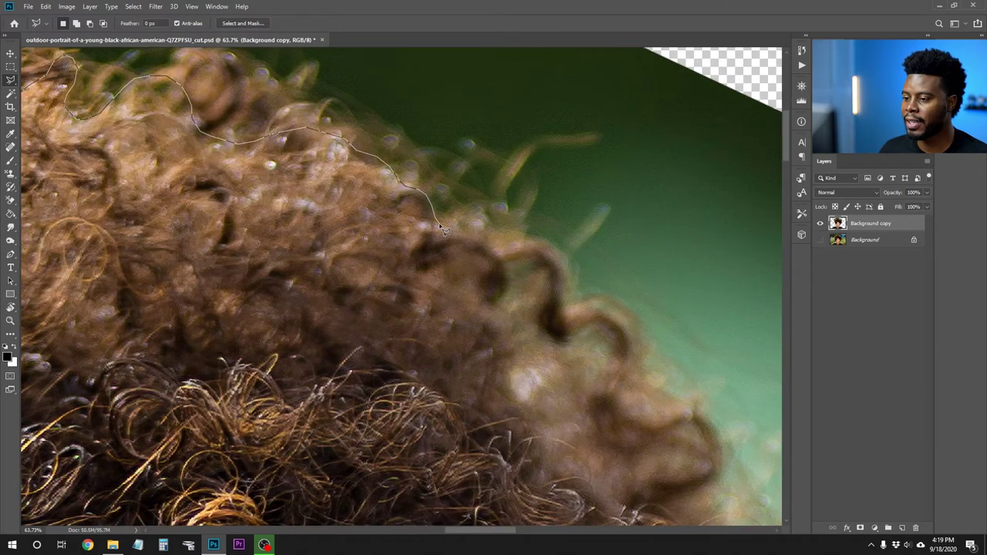
mouse_move(439, 222)
mouse_down()
mouse_move(494, 253)
mouse_move(518, 252)
mouse_up()
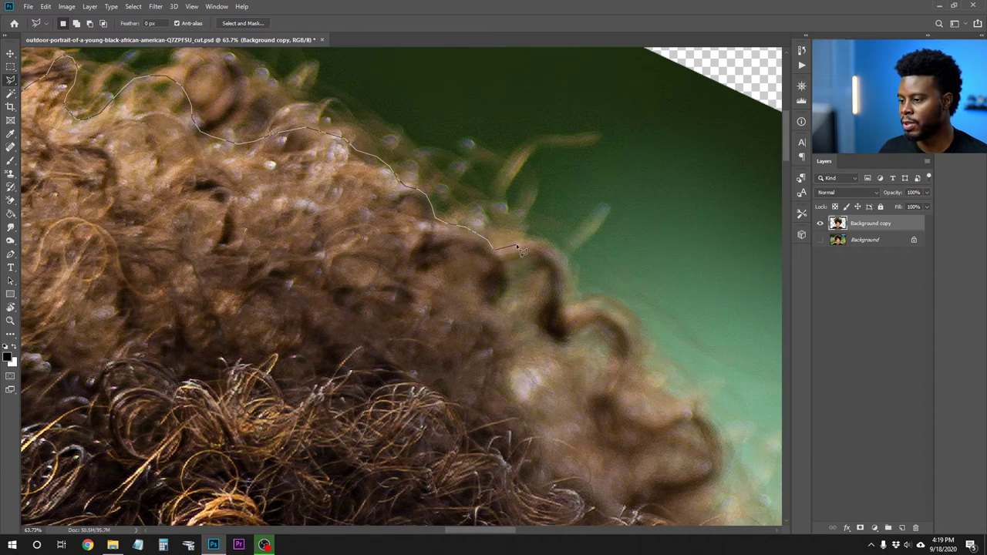
mouse_move(520, 250)
mouse_down()
mouse_move(564, 265)
mouse_move(565, 308)
mouse_move(598, 303)
mouse_move(629, 317)
mouse_move(656, 371)
mouse_move(649, 291)
mouse_move(444, 336)
mouse_move(404, 332)
mouse_move(414, 324)
mouse_move(725, 390)
mouse_move(531, 329)
mouse_move(435, 310)
mouse_move(400, 321)
mouse_move(704, 378)
mouse_move(715, 331)
mouse_move(696, 245)
mouse_move(403, 323)
mouse_up()
key(ctrl+minus)
key(ctrl+minus)
key(ctrl+minus)
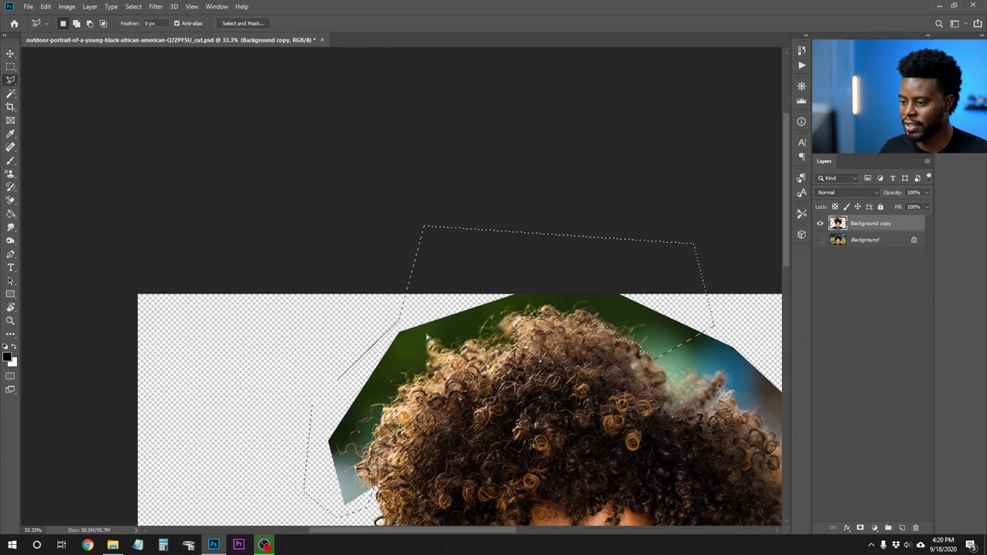
- Delete the selected background around the top and right side of the subject's hair, and deselect
scroll(611, 378, down, 5)
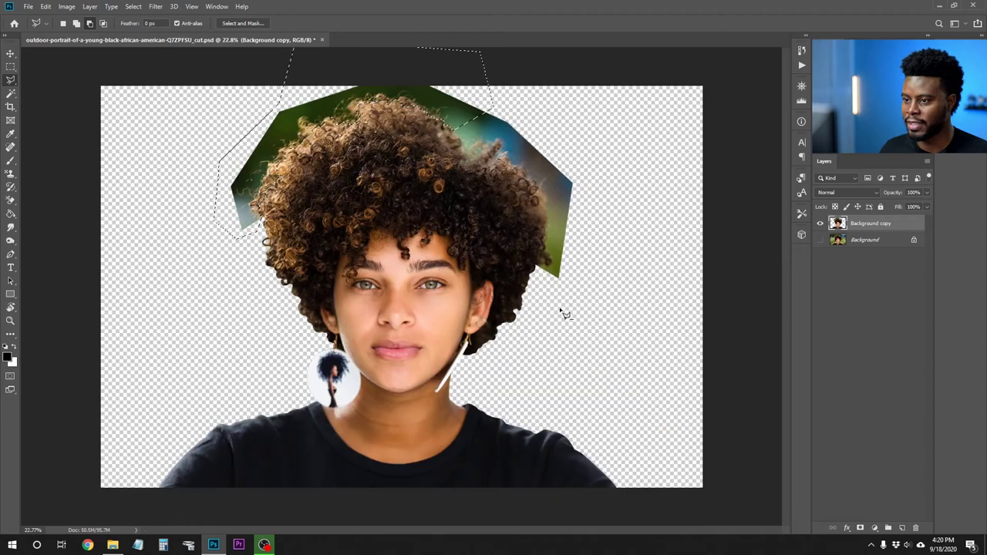
scroll(495, 258, down, 2)
key(Delete)
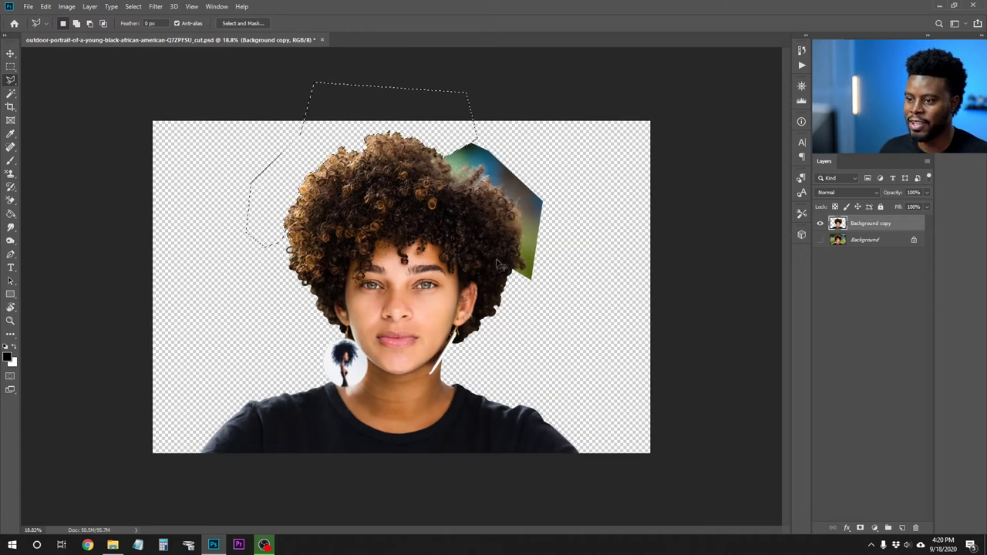
key(ctrl+d)
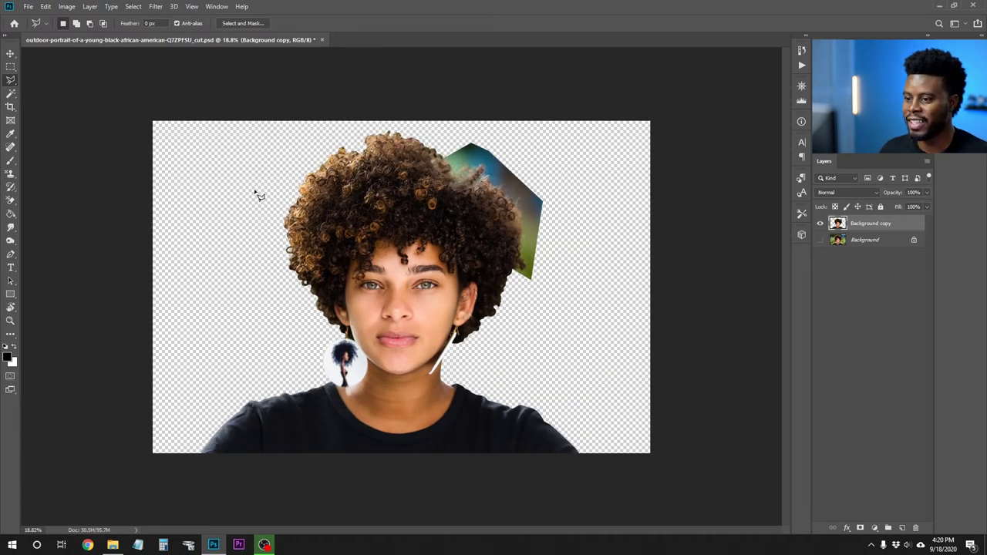
- Toggle the original Background layer's visibility on and off to compare the cutout with the full photo, leaving it hidden
click(821, 240)
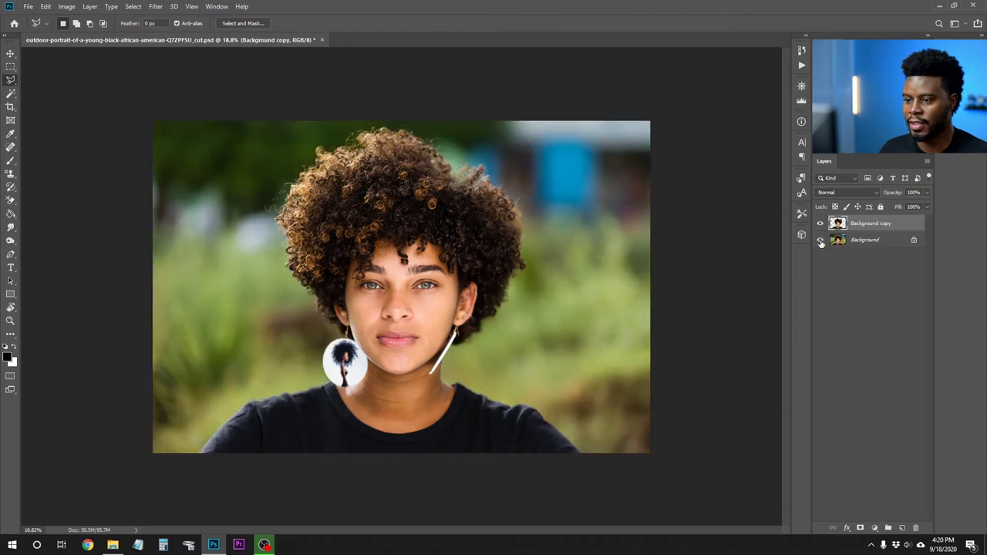
click(821, 241)
click(821, 241)
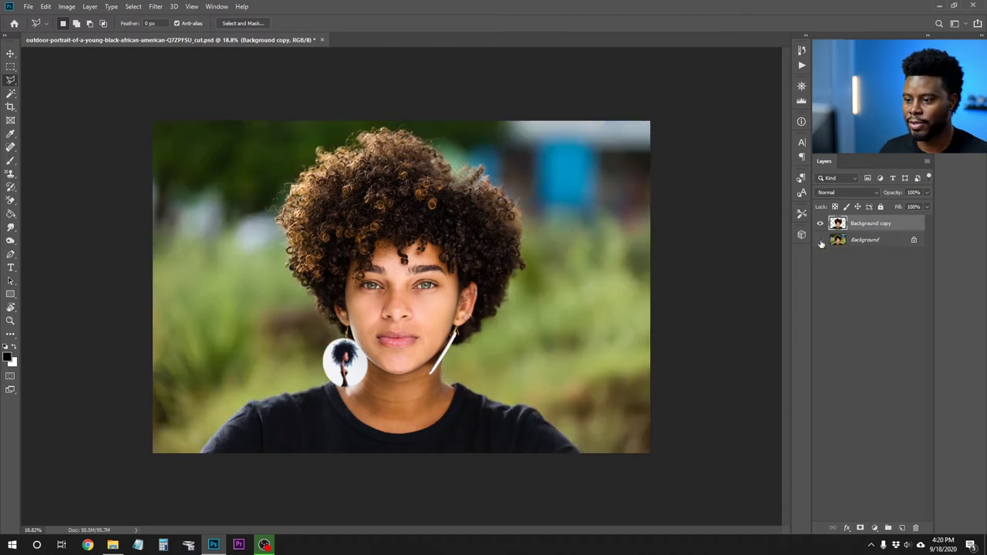
click(820, 241)
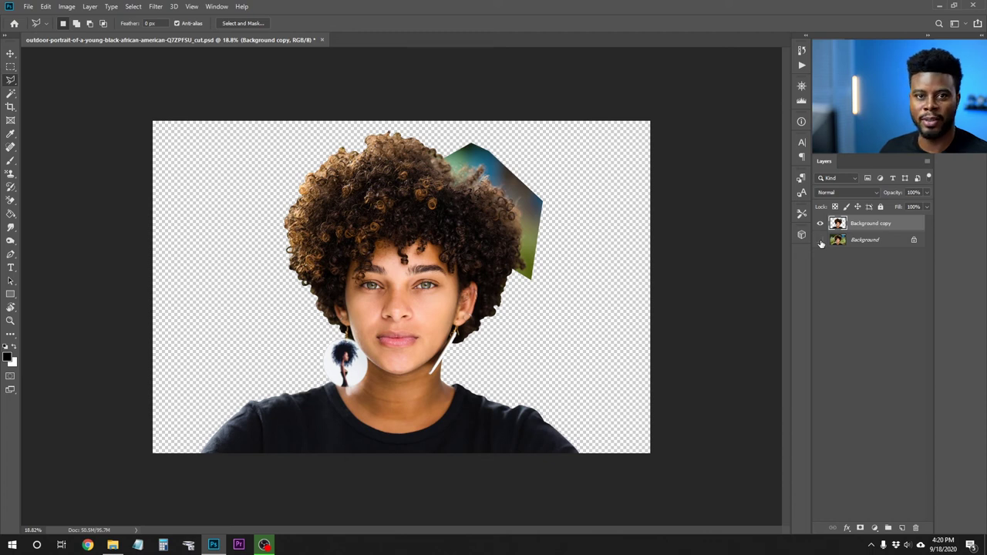
click(820, 240)
click(820, 241)
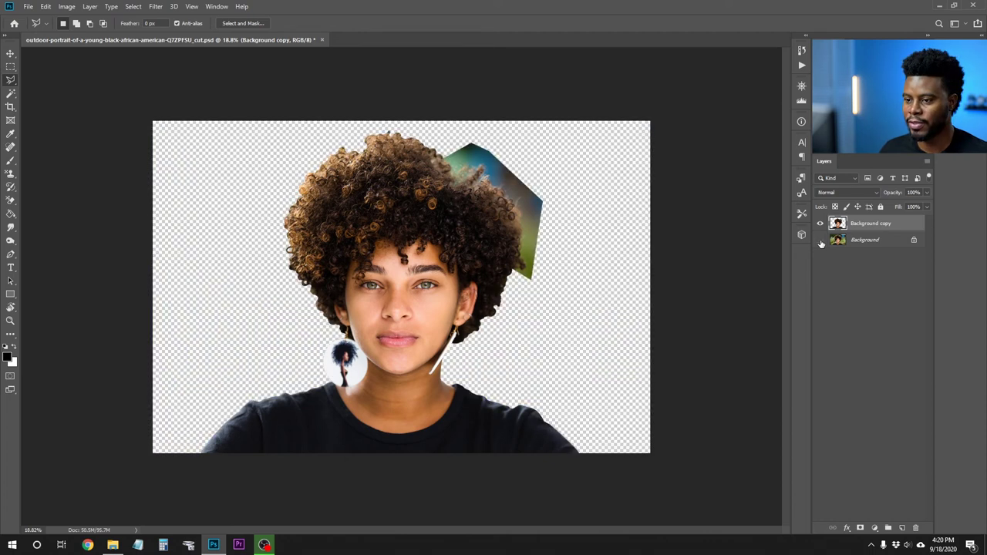
click(820, 240)
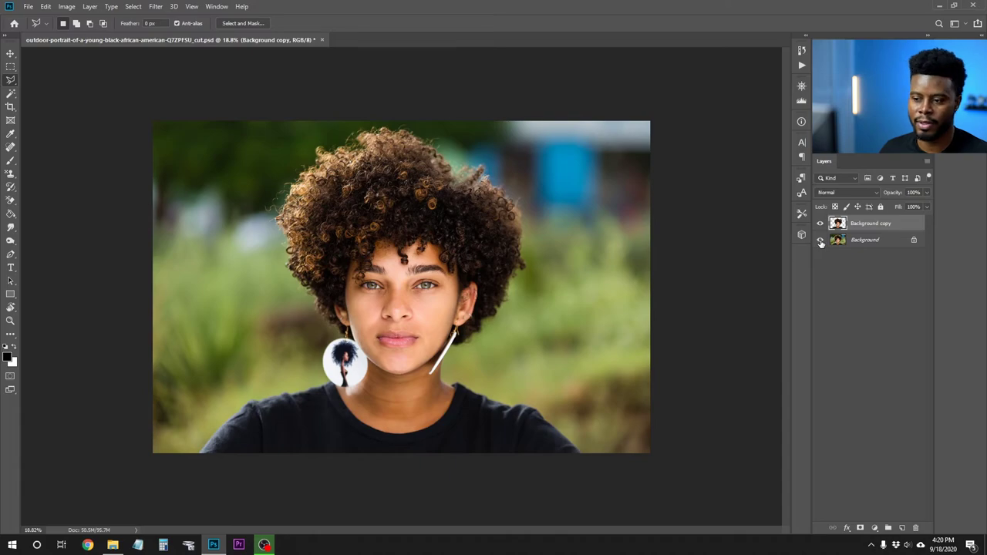
click(820, 241)
- Lasso and delete the background inside the two small curl loops beside the remaining backdrop at the upper left of the subject's hair
scroll(487, 129, up, 5)
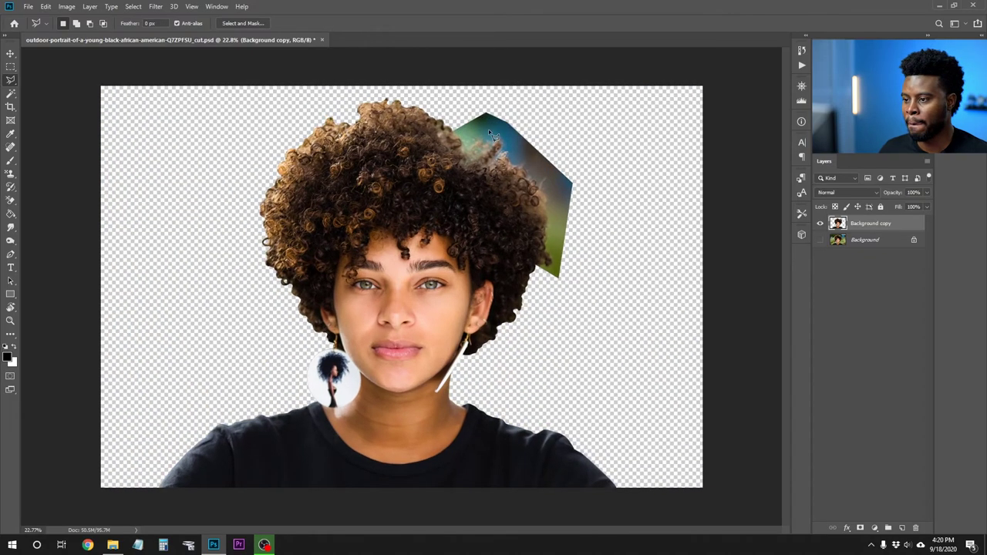
scroll(511, 108, up, 5)
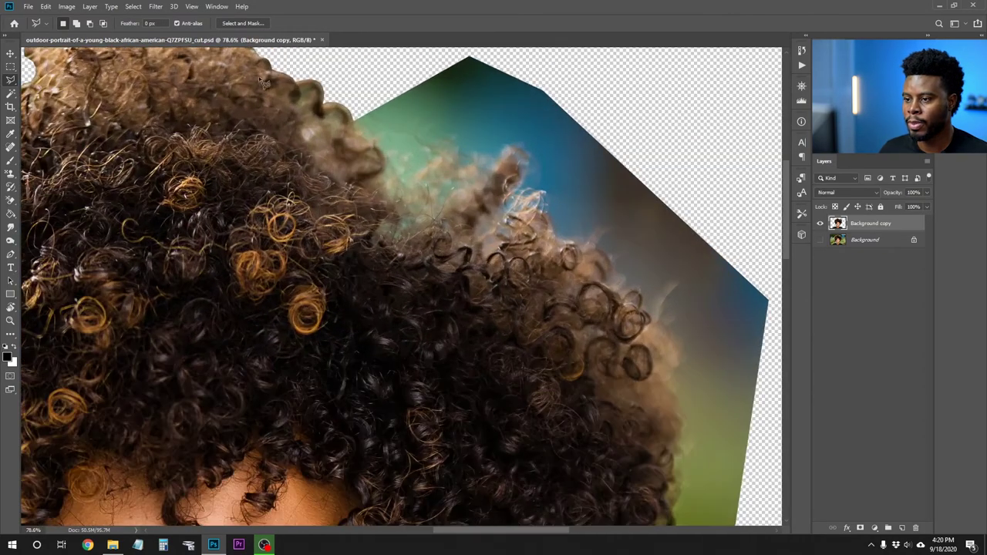
scroll(270, 90, up, 2)
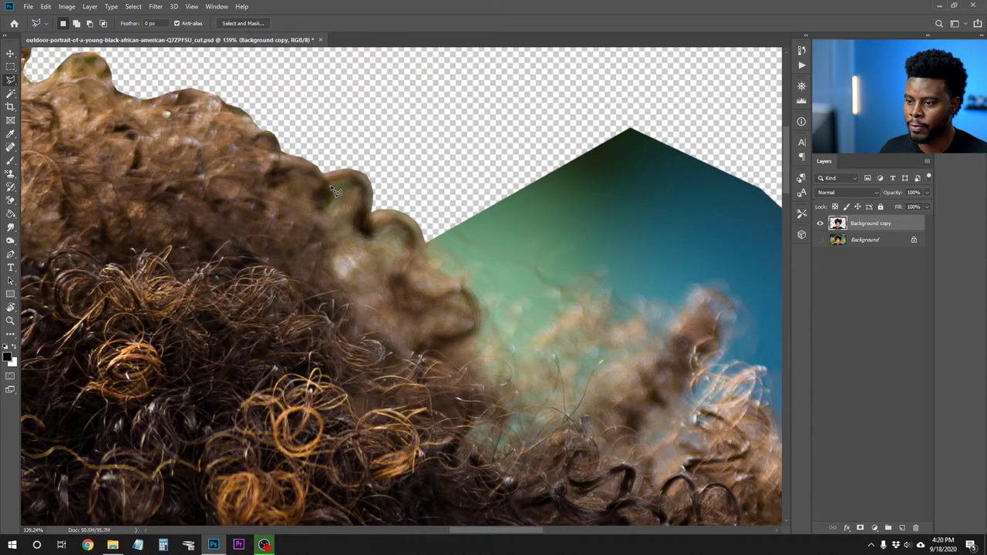
drag(356, 189, 358, 194)
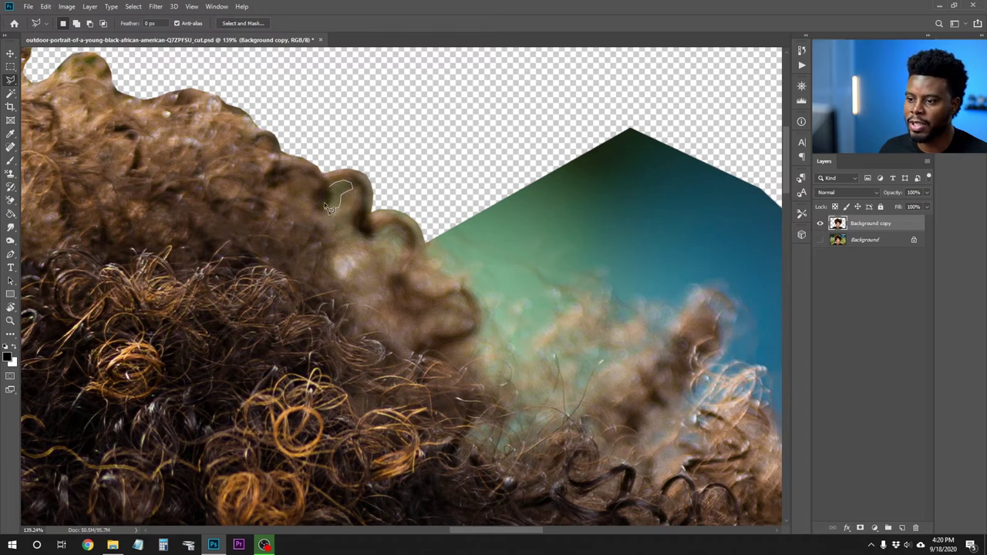
mouse_move(333, 194)
mouse_down()
mouse_move(330, 202)
mouse_move(343, 183)
mouse_move(336, 189)
mouse_up()
key(Delete)
key(ctrl+d)
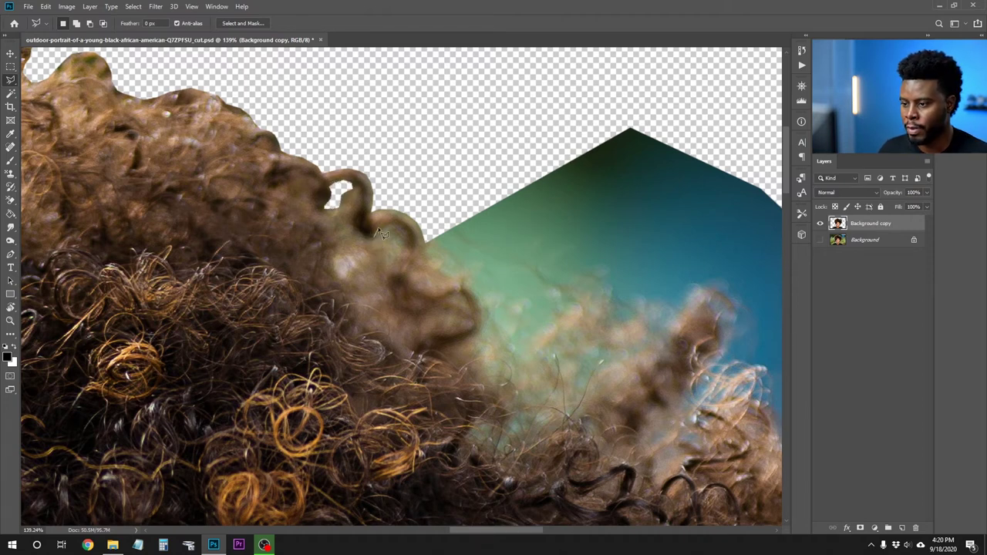
drag(401, 234, 402, 244)
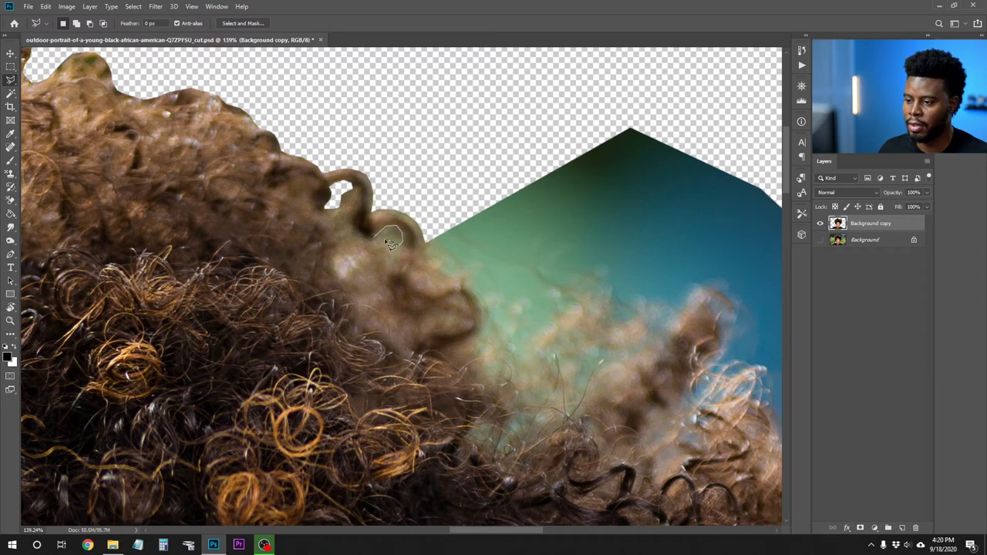
drag(382, 244, 369, 238)
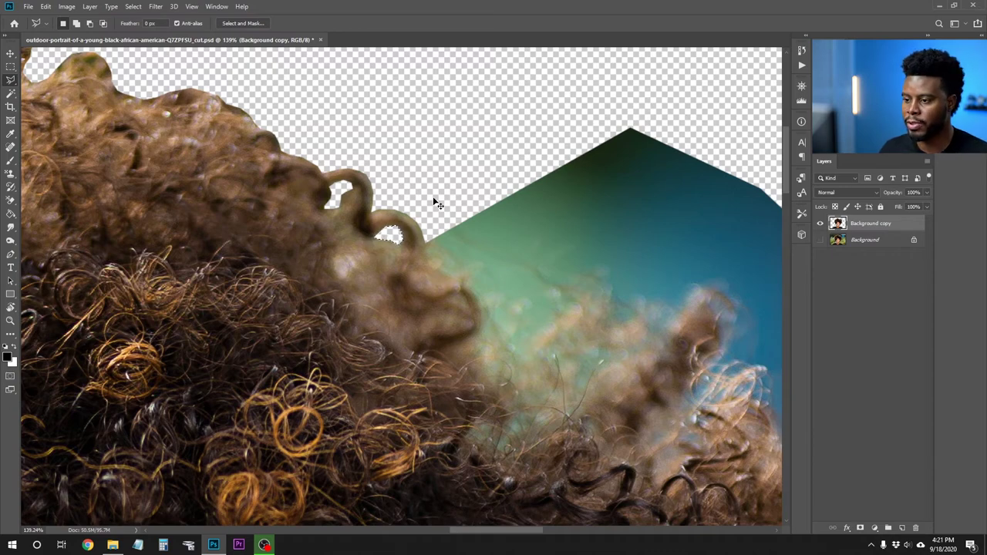
- Start a lasso outline through the transparent area around the remaining background beside the subject's left side of the hair
scroll(438, 204, down, 5)
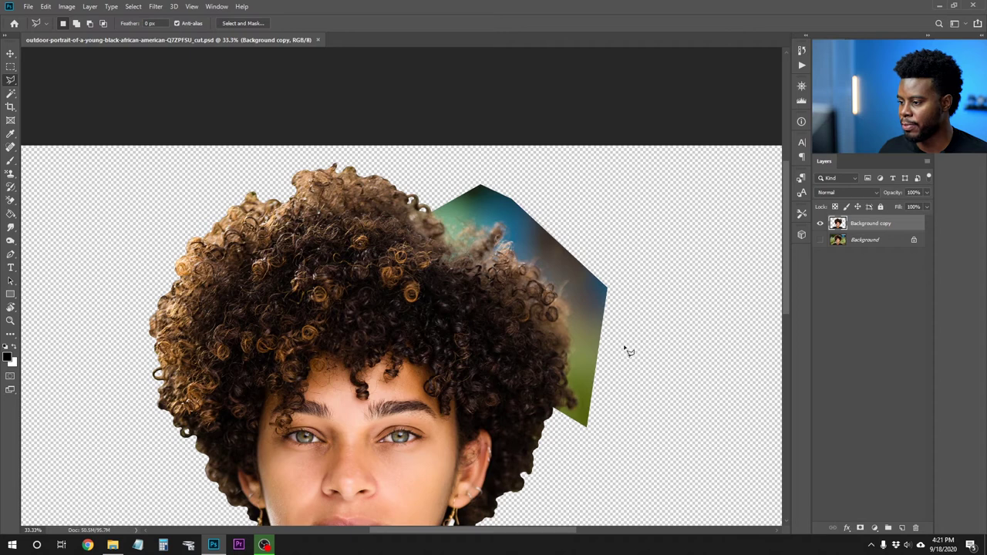
click(626, 388)
click(649, 278)
click(540, 185)
click(449, 178)
- Continue the lasso outline from the small curl loops down through the dip in the hair and along the blurred curls beside it
scroll(436, 214, up, 5)
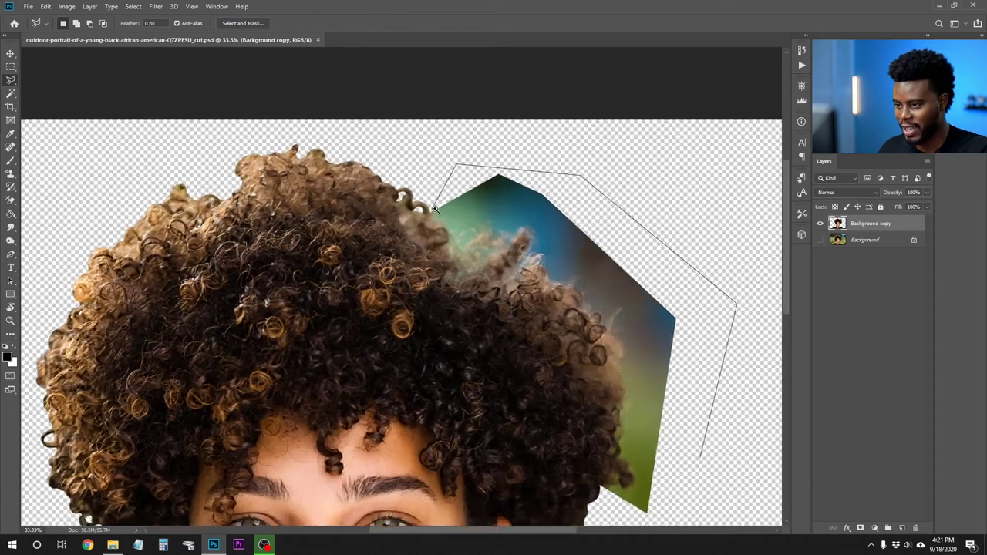
scroll(532, 263, right, 4)
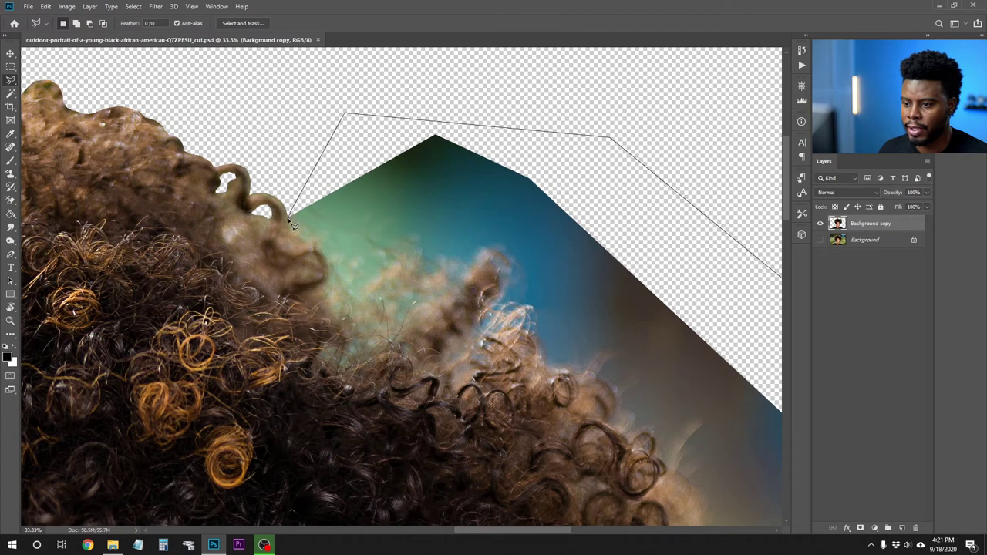
mouse_move(299, 236)
mouse_down()
mouse_move(333, 256)
mouse_move(343, 288)
mouse_move(332, 334)
mouse_move(365, 394)
mouse_up()
scroll(320, 250, up, 2)
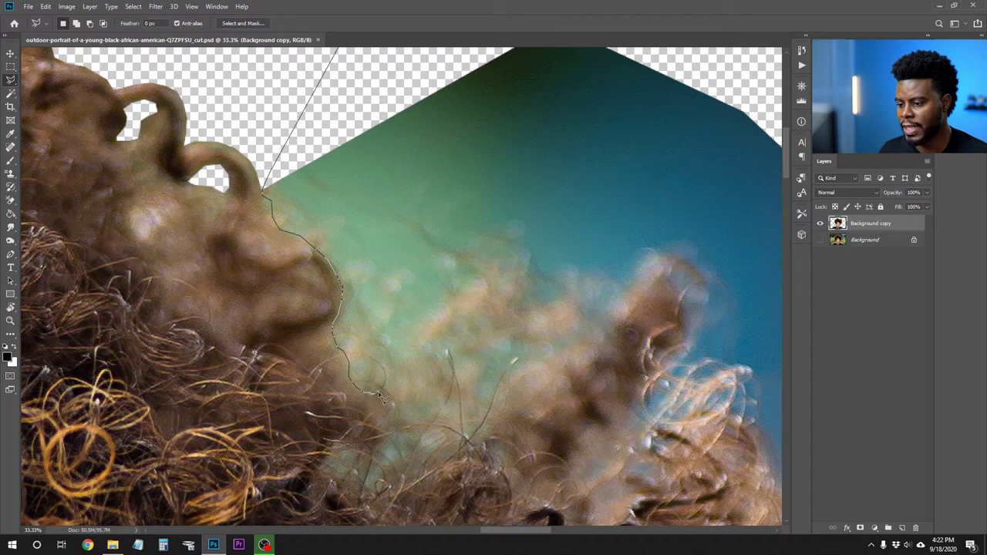
mouse_move(393, 401)
mouse_down()
mouse_move(422, 440)
mouse_move(494, 440)
mouse_move(589, 460)
mouse_move(499, 414)
mouse_move(510, 407)
mouse_move(672, 528)
mouse_move(899, 301)
mouse_move(922, 497)
mouse_move(763, 491)
mouse_move(409, 359)
mouse_move(397, 336)
mouse_move(249, 250)
mouse_move(223, 222)
mouse_move(207, 225)
mouse_move(246, 231)
mouse_move(246, 207)
mouse_move(277, 195)
mouse_move(301, 205)
mouse_move(277, 196)
mouse_move(295, 199)
mouse_move(308, 227)
mouse_move(323, 214)
mouse_move(361, 235)
mouse_move(408, 229)
mouse_move(444, 248)
mouse_move(473, 247)
mouse_move(514, 267)
mouse_up()
key(ctrl+minus)
key(ctrl+plus)
key(ctrl+plus)
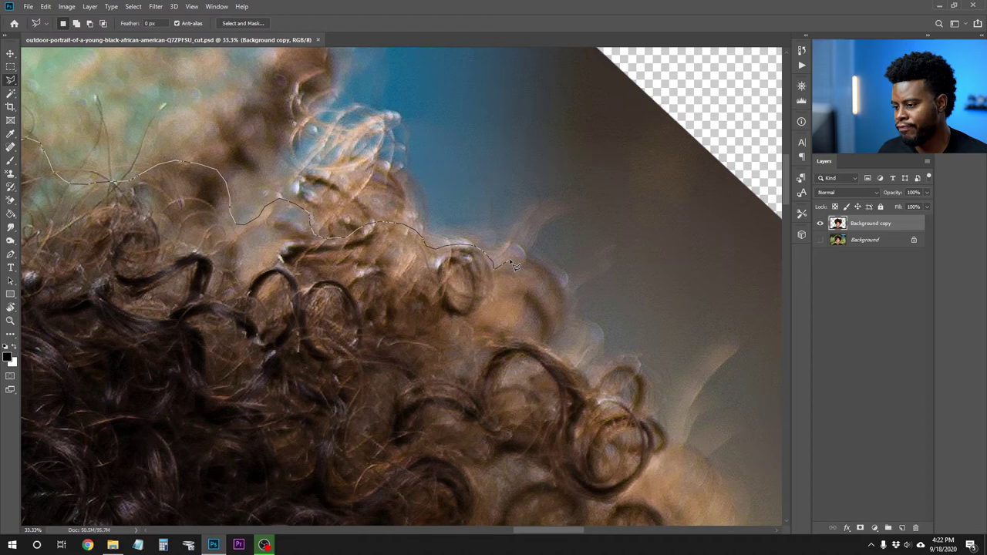
- Trace the lasso outline around the ringlets on the upper part of the subject's left side of the hair, removing misplaced points
drag(515, 266, 495, 314)
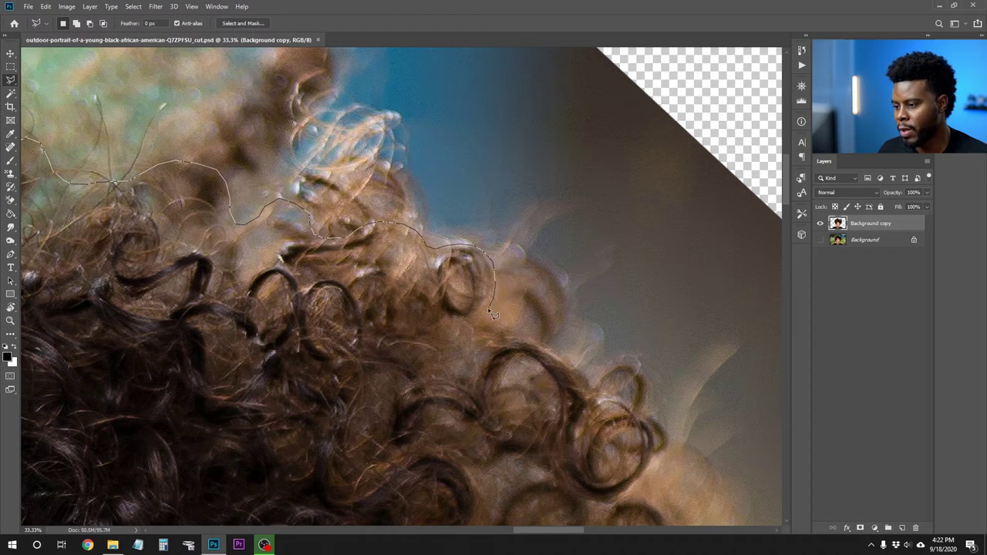
mouse_move(501, 335)
mouse_down()
mouse_move(549, 352)
mouse_move(594, 391)
mouse_move(599, 384)
mouse_move(871, 504)
mouse_up()
key(BackSpace)
key(BackSpace)
key(BackSpace)
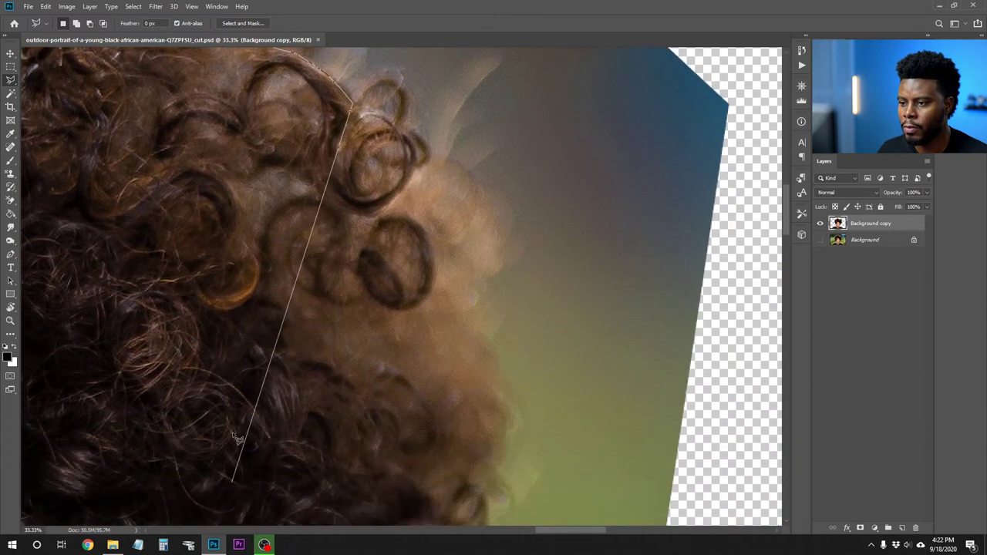
mouse_move(369, 101)
mouse_down()
mouse_move(364, 110)
mouse_move(435, 151)
mouse_move(407, 188)
mouse_move(409, 209)
mouse_move(460, 177)
mouse_up()
mouse_move(390, 224)
mouse_down()
mouse_move(401, 208)
mouse_move(437, 249)
mouse_up()
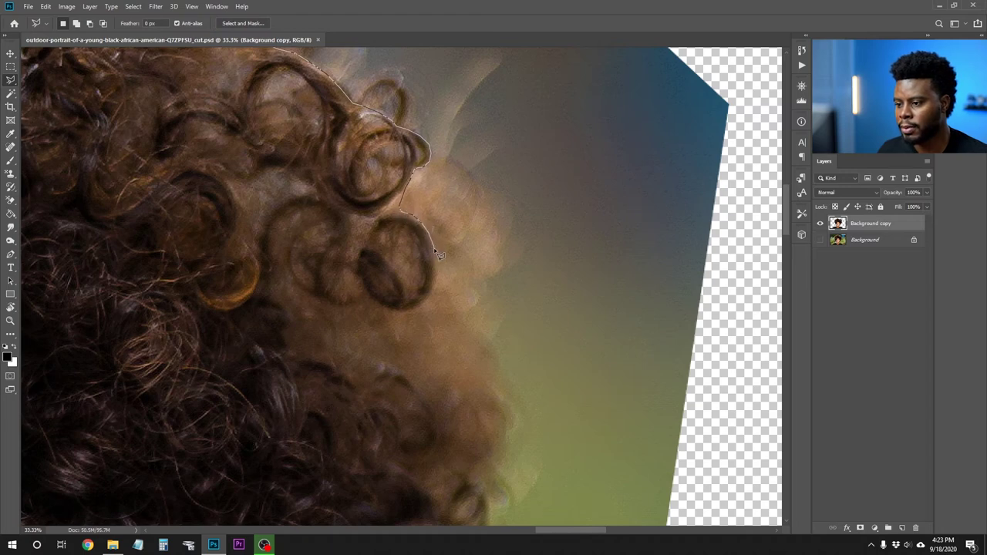
- Extend the lasso outline down the soft, blurred hair edge below the ringlets, against the green backdrop
drag(440, 274, 438, 287)
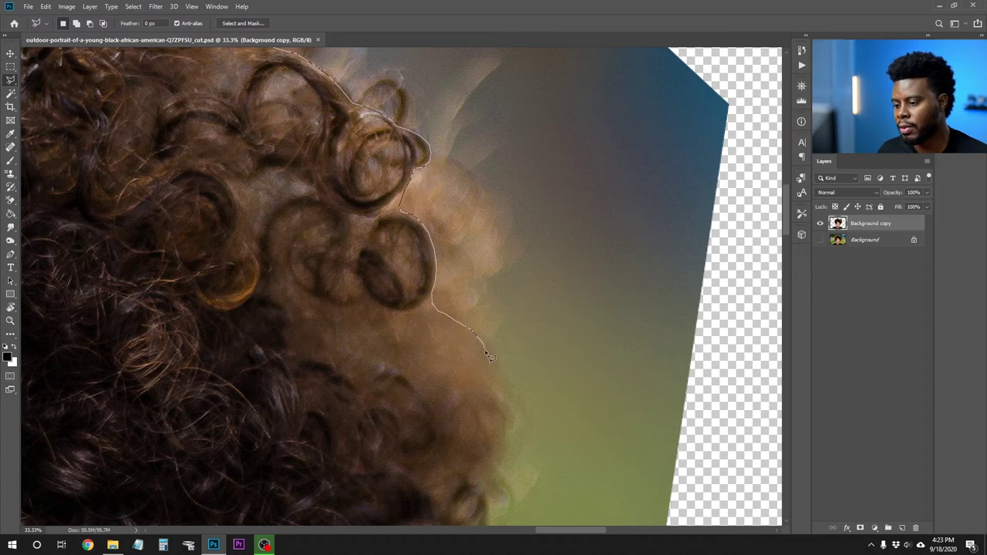
mouse_move(493, 364)
mouse_down()
mouse_move(363, 517)
mouse_move(319, 517)
mouse_move(485, 220)
mouse_move(497, 225)
mouse_move(497, 246)
mouse_up()
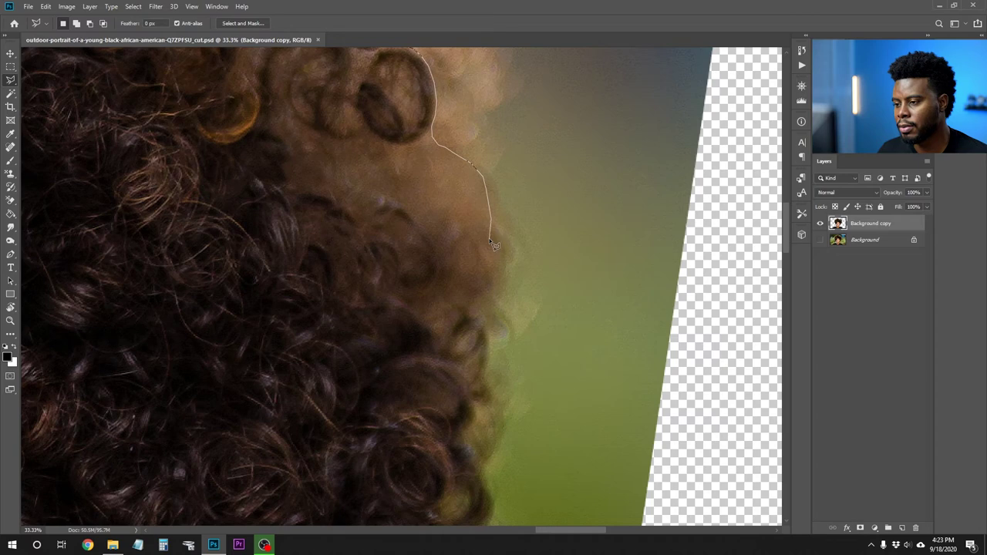
mouse_move(490, 237)
mouse_down()
mouse_move(471, 309)
mouse_move(490, 346)
mouse_move(488, 333)
mouse_move(492, 372)
mouse_move(484, 384)
mouse_move(482, 369)
mouse_move(456, 518)
mouse_move(454, 274)
mouse_move(497, 295)
mouse_move(492, 340)
mouse_move(478, 202)
mouse_up()
scroll(481, 363, down, 3)
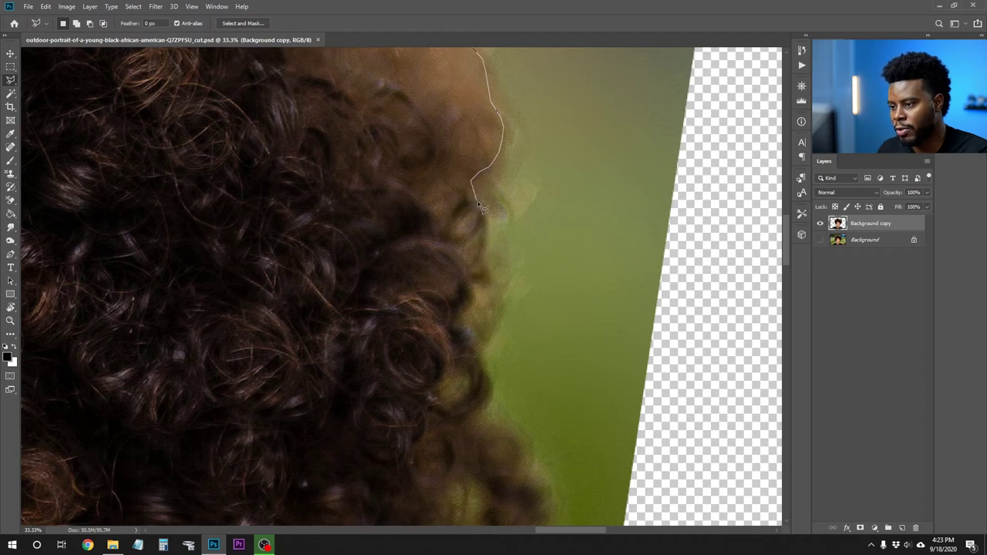
mouse_move(491, 239)
mouse_down()
mouse_move(476, 220)
mouse_move(468, 240)
mouse_move(478, 307)
mouse_move(460, 324)
mouse_move(493, 406)
mouse_move(493, 292)
mouse_move(478, 214)
mouse_up()
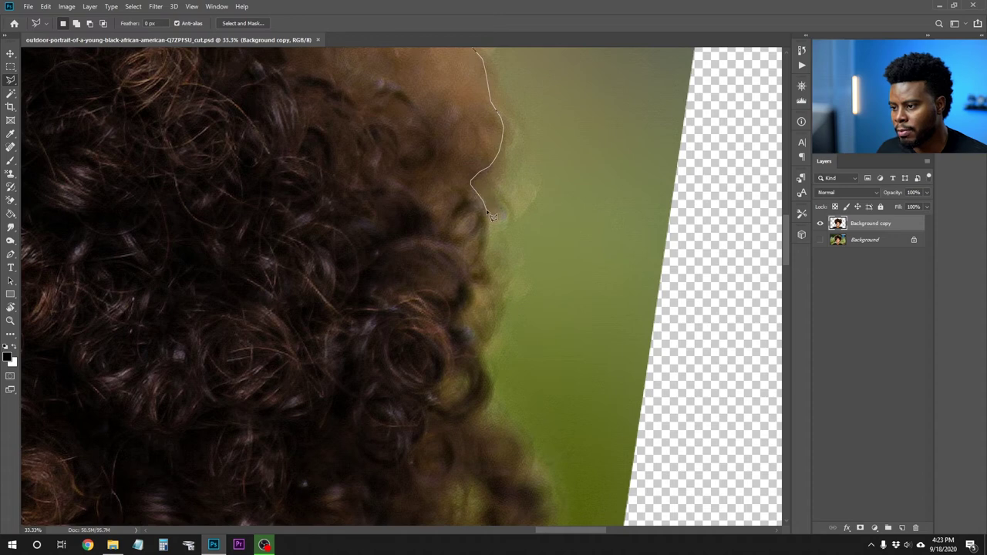
- Trace the lasso along the lowest curls beside the green backdrop and close the selection around the remaining background
mouse_move(486, 247)
mouse_down()
mouse_move(464, 316)
mouse_move(474, 497)
mouse_move(478, 246)
mouse_move(462, 211)
mouse_move(481, 267)
mouse_up()
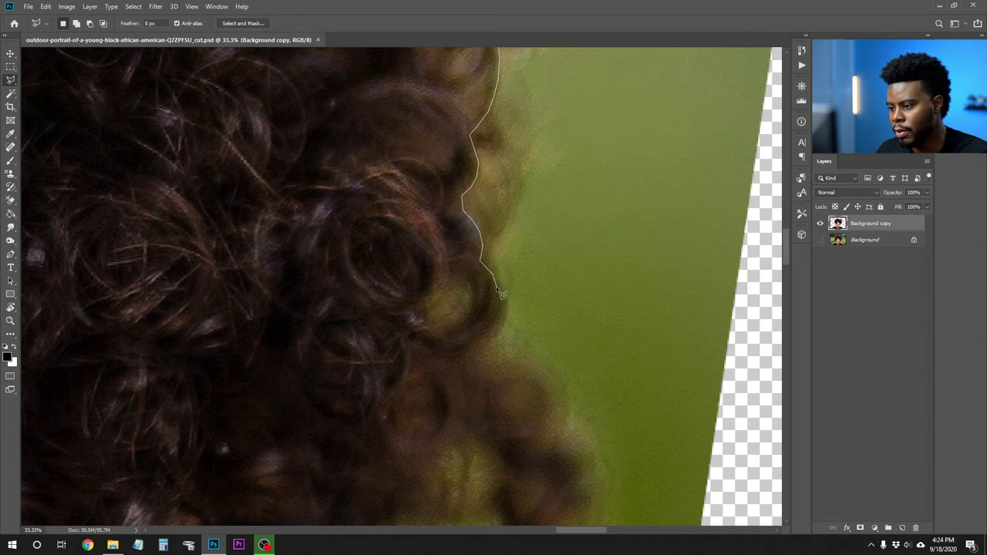
mouse_move(497, 301)
mouse_down()
mouse_move(474, 362)
mouse_move(558, 382)
mouse_move(482, 280)
mouse_move(448, 343)
mouse_move(450, 363)
mouse_move(475, 339)
mouse_move(465, 349)
mouse_move(452, 337)
mouse_move(462, 354)
mouse_move(453, 304)
mouse_move(491, 264)
mouse_move(581, 318)
mouse_move(440, 413)
mouse_move(414, 375)
mouse_move(534, 261)
mouse_move(449, 377)
mouse_move(434, 318)
mouse_move(494, 305)
mouse_up()
mouse_move(467, 251)
mouse_down()
mouse_move(459, 265)
mouse_move(468, 302)
mouse_move(457, 247)
mouse_move(464, 274)
mouse_up()
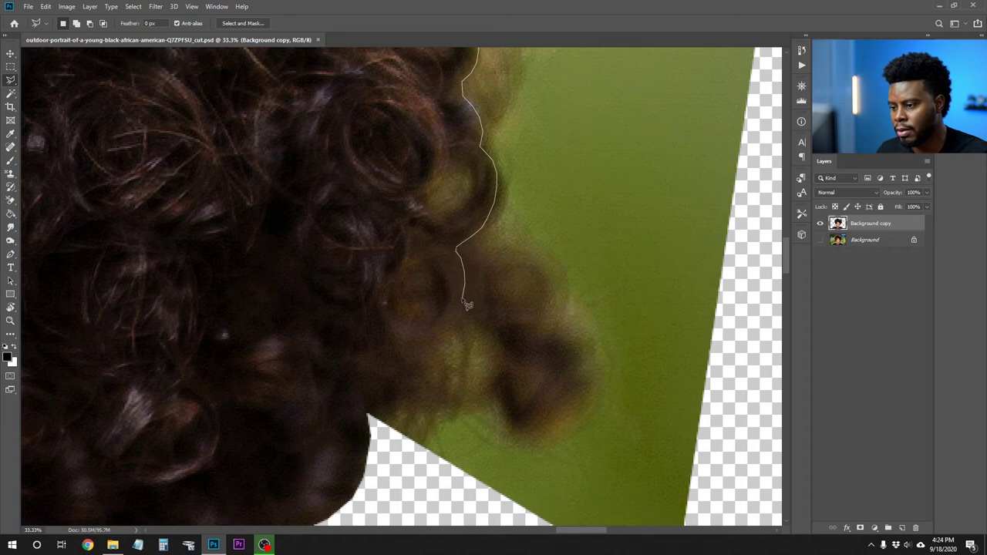
mouse_move(457, 324)
mouse_down()
mouse_move(411, 351)
mouse_move(422, 369)
mouse_move(417, 400)
mouse_move(370, 415)
mouse_move(418, 544)
mouse_move(427, 451)
mouse_move(455, 469)
mouse_move(449, 493)
mouse_move(462, 486)
mouse_move(464, 517)
mouse_move(476, 458)
mouse_move(577, 438)
mouse_move(536, 353)
mouse_up()
scroll(432, 457, down, 3)
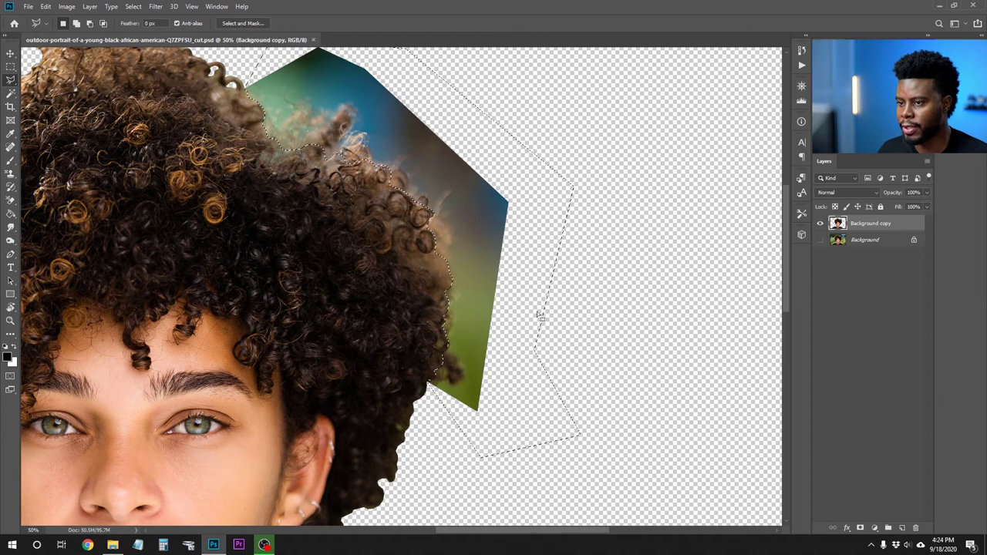
- Delete the selected backdrop beside the subject's left side of the hair, deselect, and save the document
scroll(539, 315, up, 1)
key(Delete)
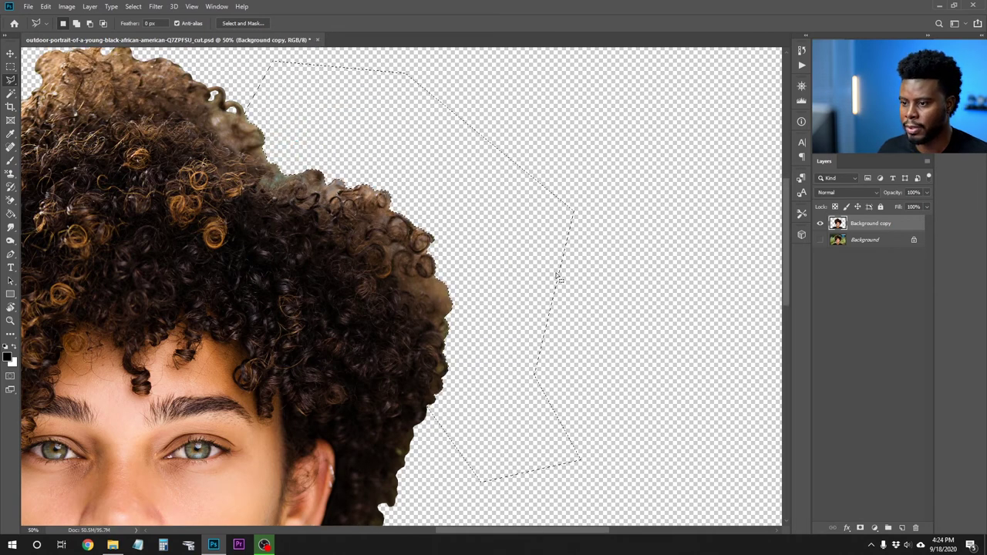
key(ctrl+d)
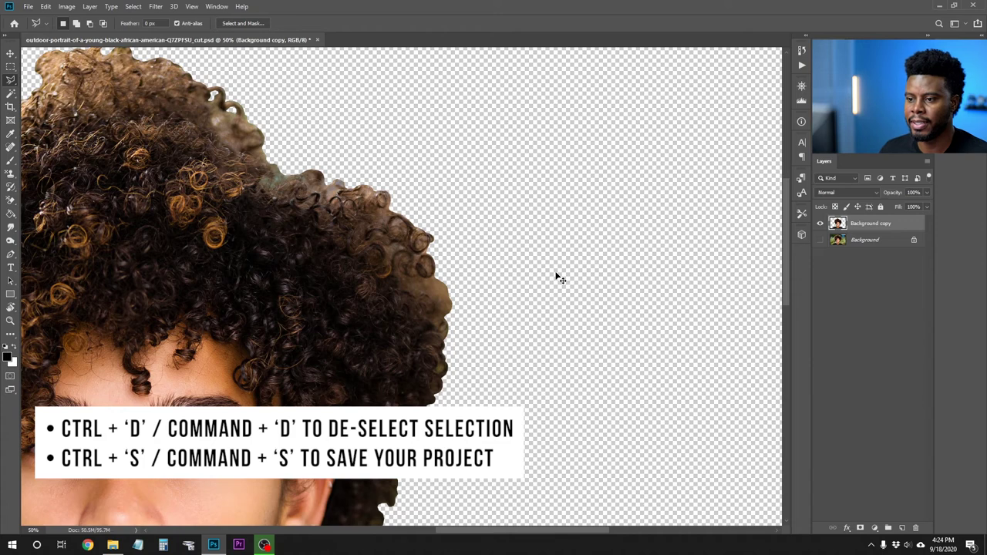
key(ctrl+s)
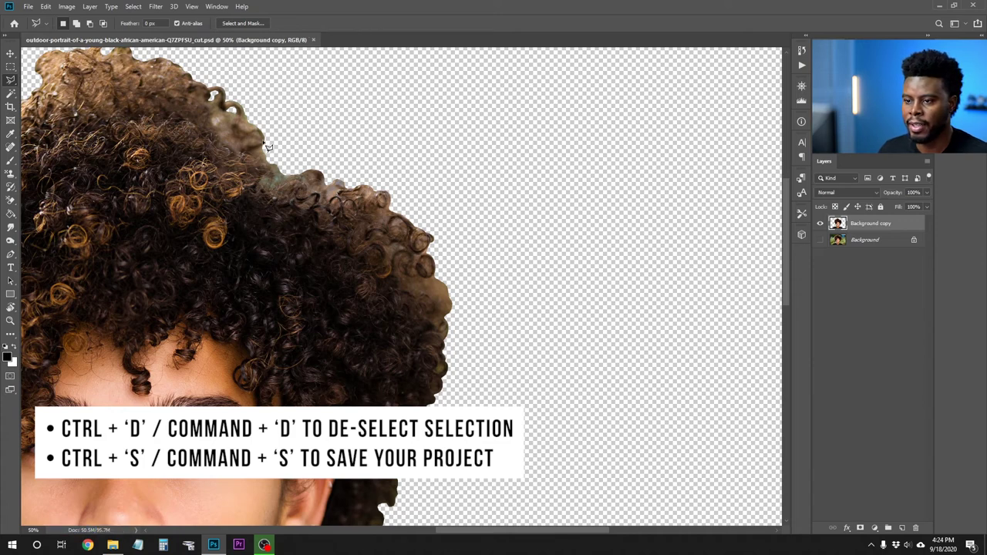
- Lasso the greenish background remnant in the dip between the two hair masses, delete it, and deselect
key(z)
drag(360, 221, 188, 87)
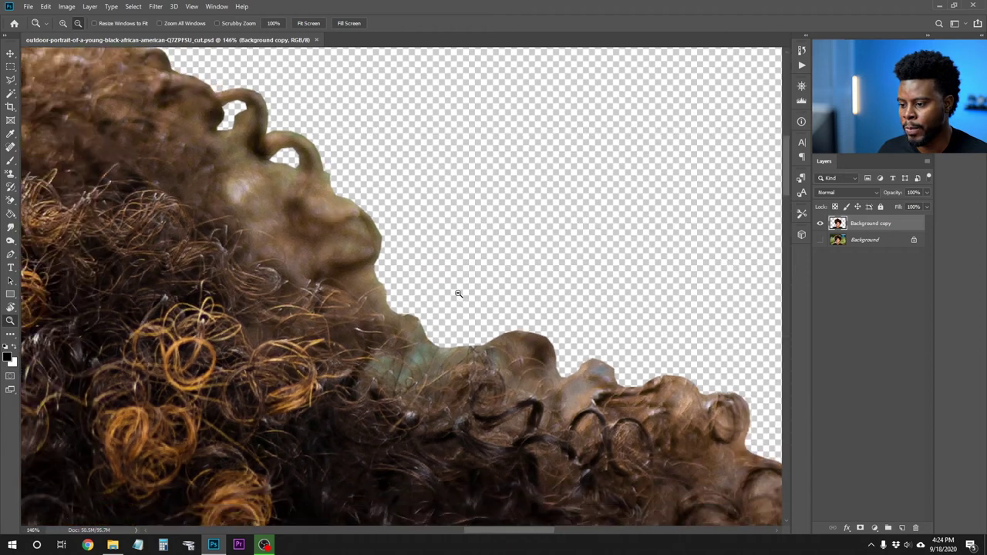
key(l)
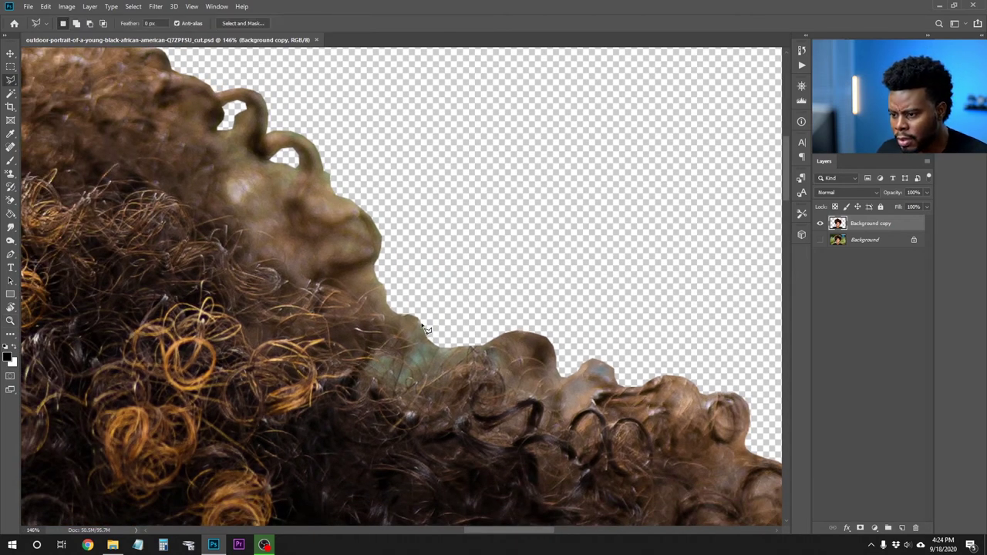
scroll(434, 346, up, 2)
scroll(434, 345, down, 3)
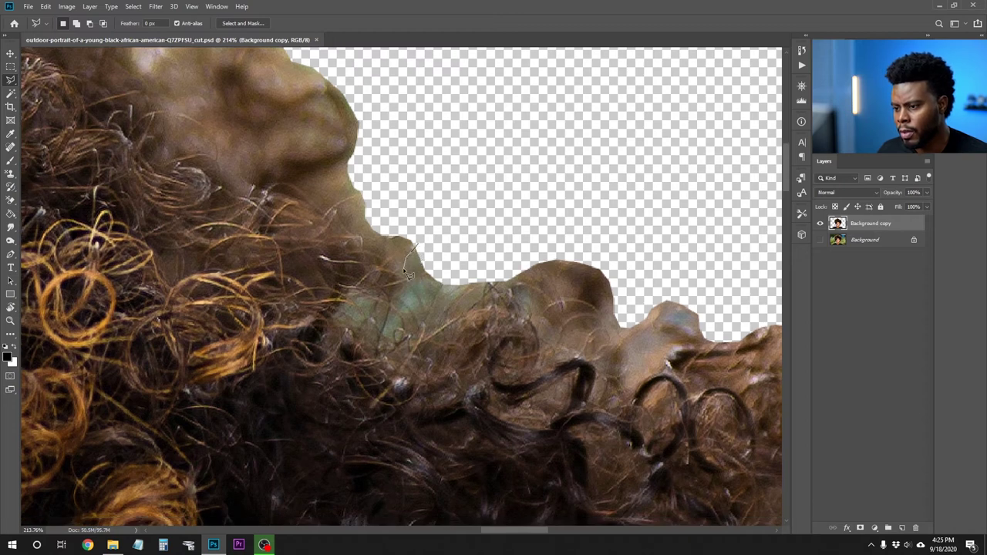
mouse_move(408, 286)
mouse_down()
mouse_move(384, 336)
mouse_move(399, 330)
mouse_up()
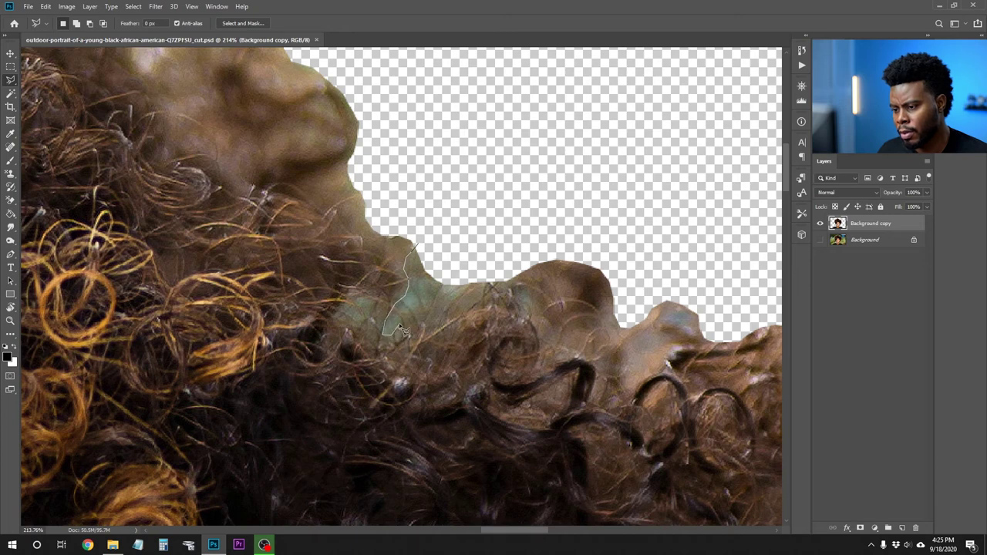
mouse_move(438, 297)
mouse_down()
mouse_move(472, 298)
mouse_move(471, 286)
mouse_move(417, 247)
mouse_up()
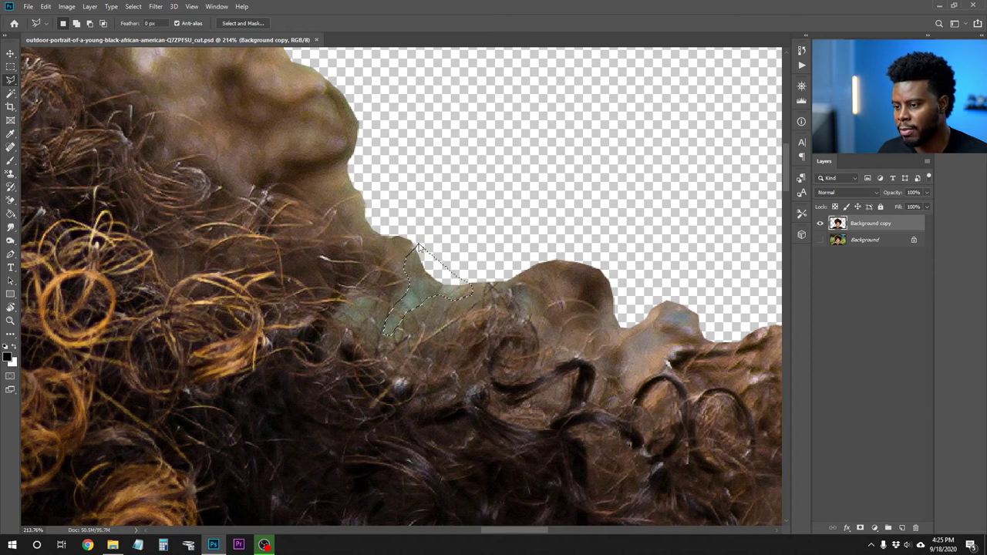
key(Delete)
key(ctrl+d)
scroll(505, 226, down, 1)
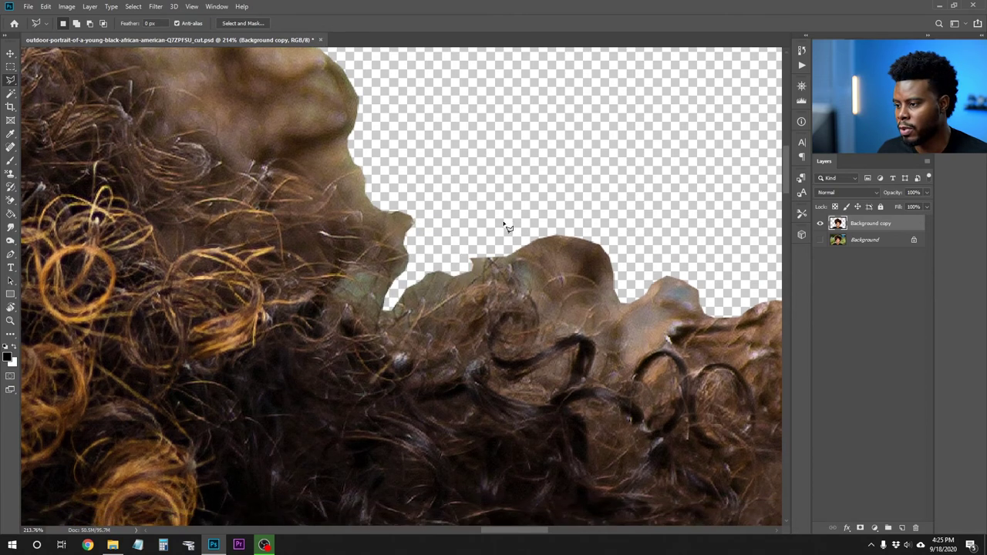
- Lasso and delete the small greenish patch inside the hair beside the dip, deselect, and save the document
scroll(505, 226, down, 2)
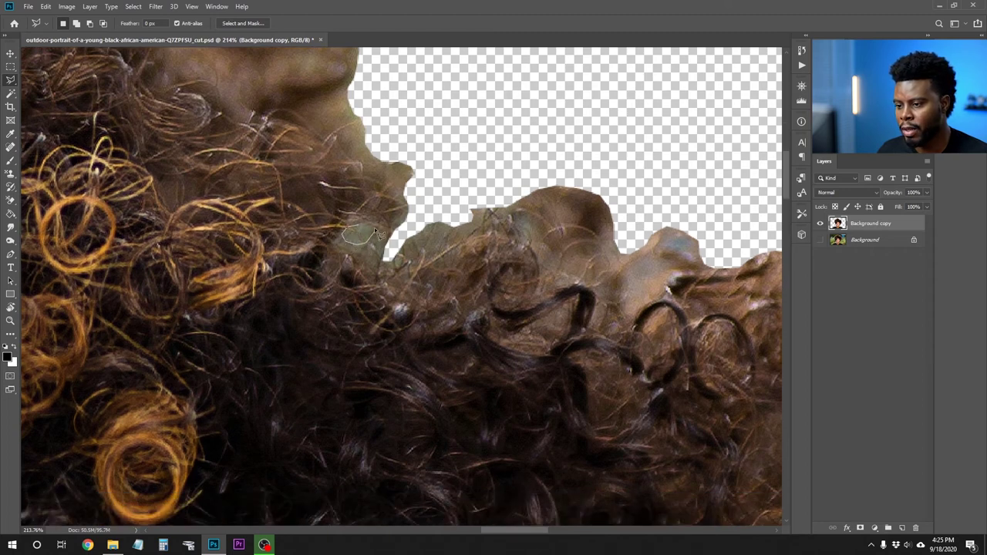
key(Delete)
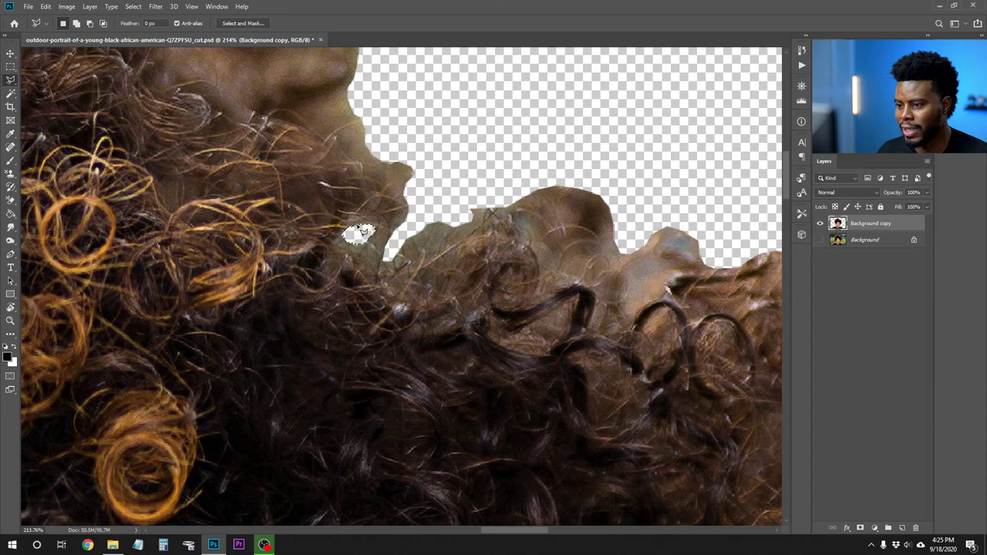
scroll(521, 217, down, 10)
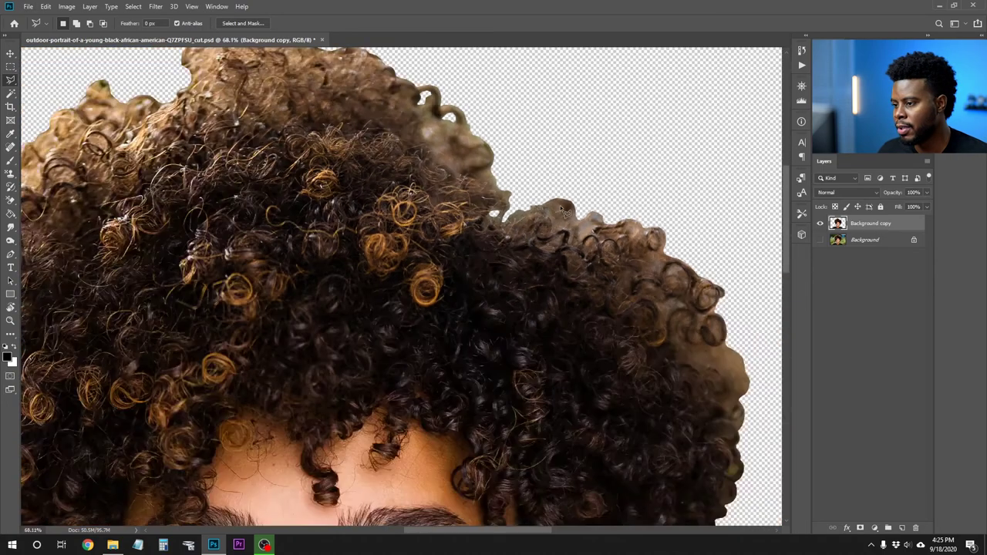
scroll(505, 145, up, 2)
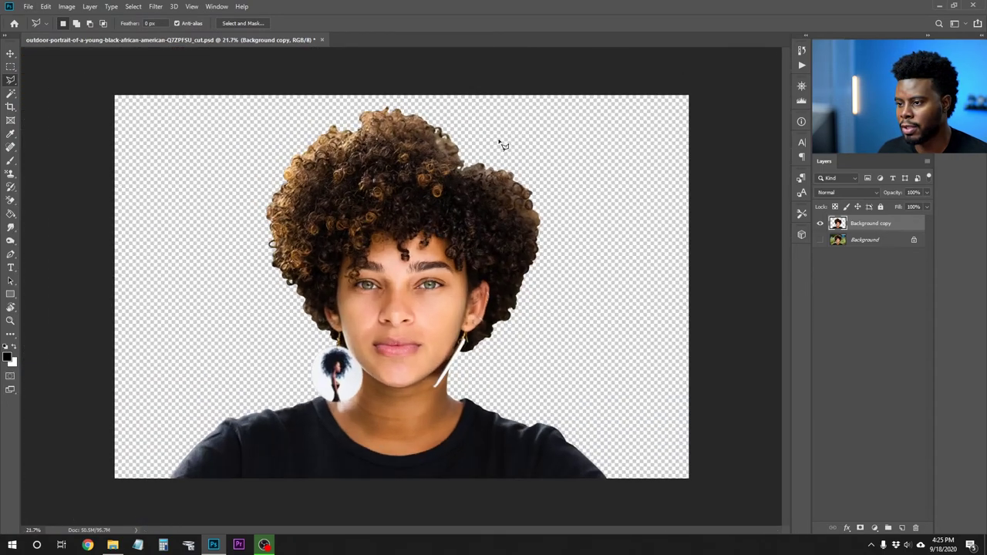
scroll(503, 144, down, 1)
scroll(504, 146, up, 2)
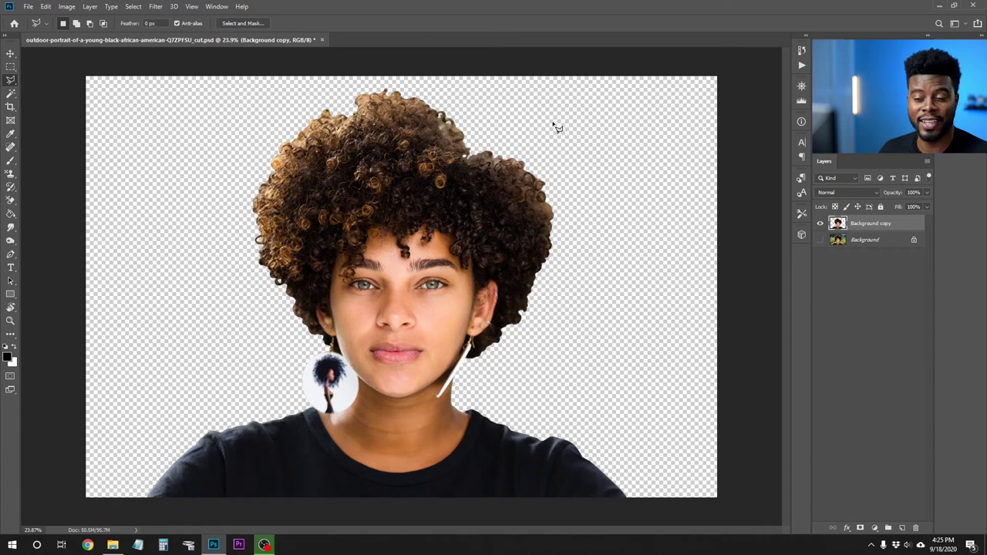
key(ctrl+s)
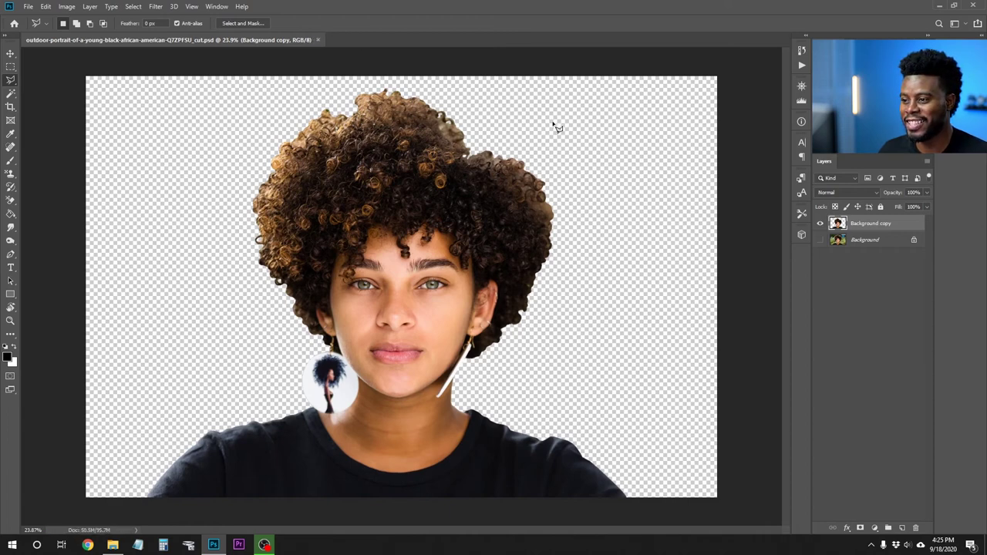
- Toggle the original Background layer's visibility repeatedly to compare the finished cutout with the full photo, leaving it hidden
click(821, 241)
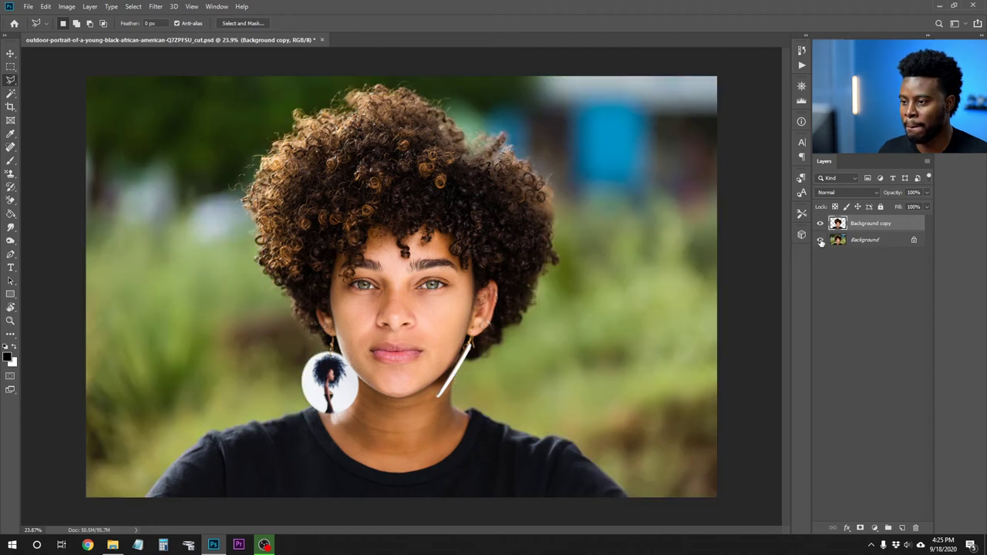
click(821, 241)
click(821, 240)
click(821, 241)
click(821, 240)
click(821, 240)
click(821, 241)
click(821, 240)
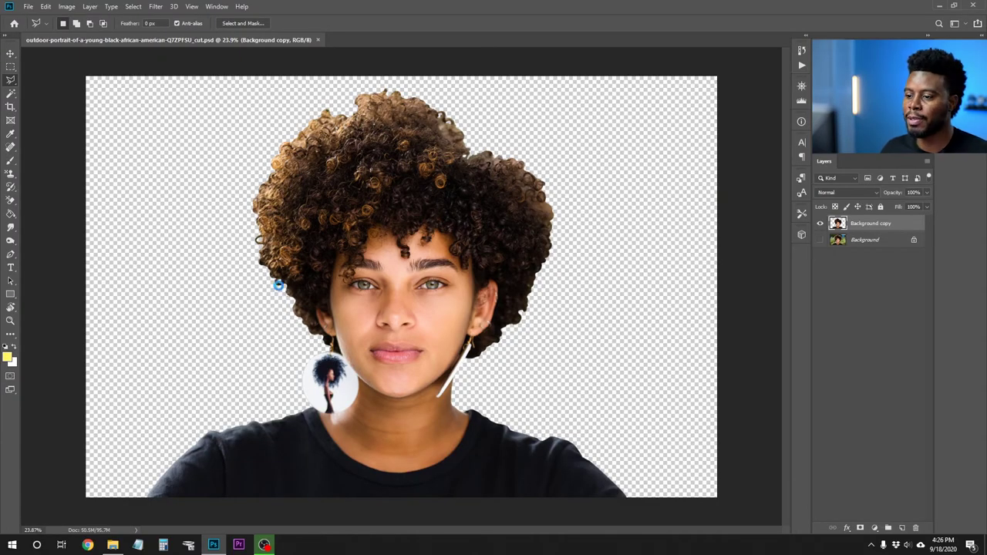
- Save a PNG copy of the cutout in the LSPV Background Removal folder, using the Large file size (Fastest saving) option
key(ctrl+shift+s)
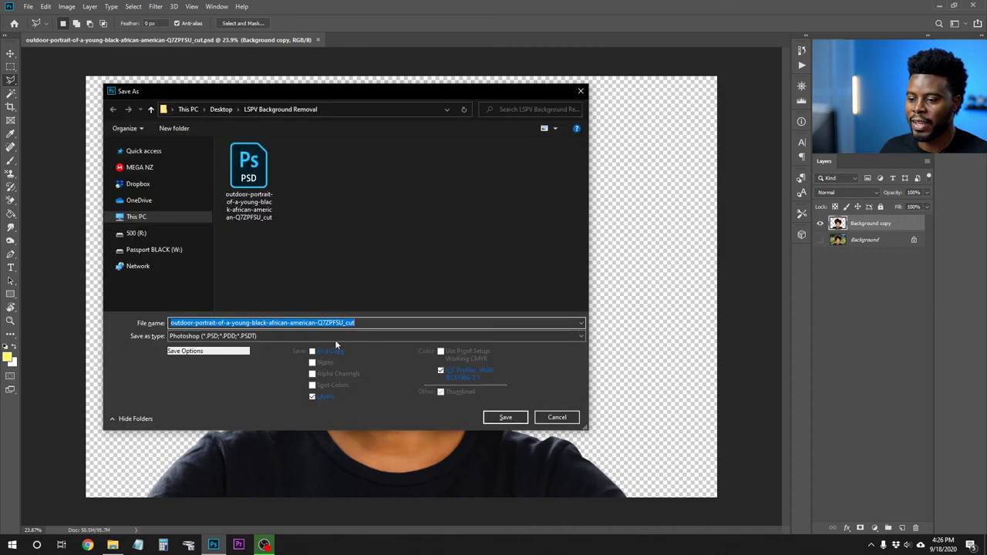
click(370, 322)
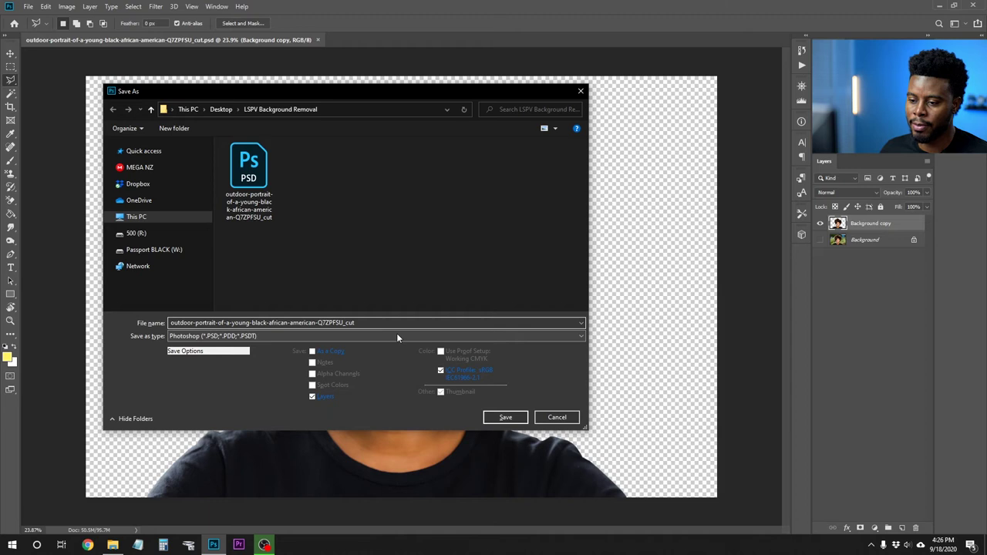
click(397, 337)
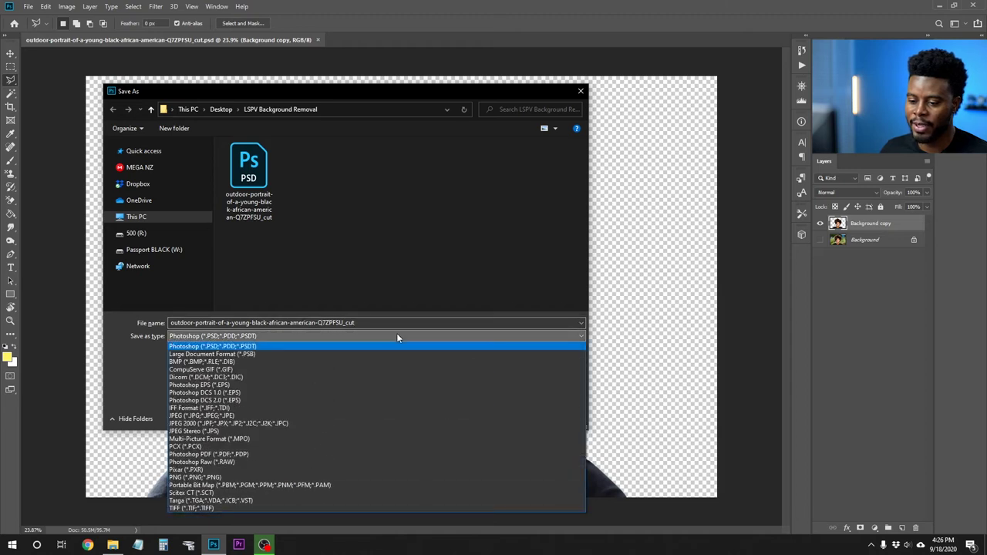
click(290, 477)
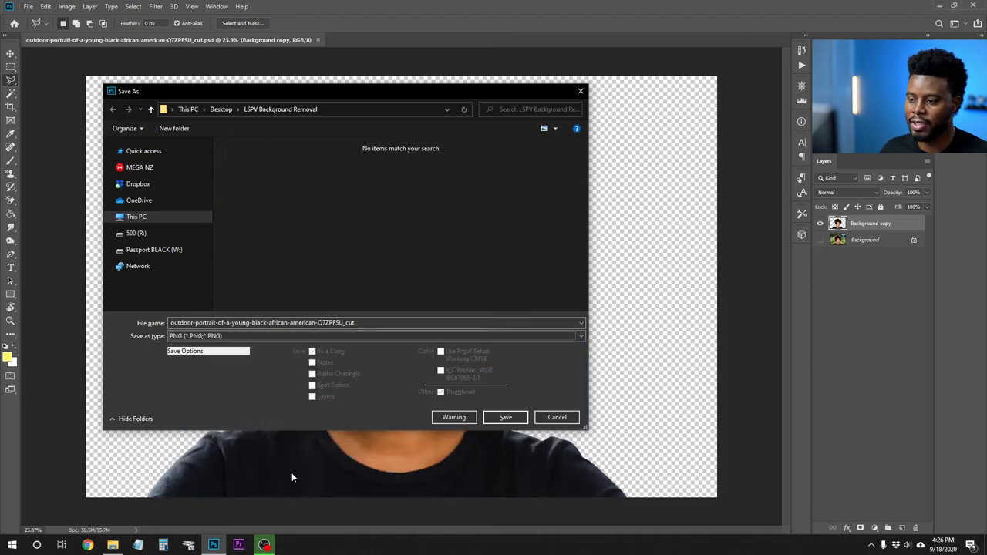
click(503, 417)
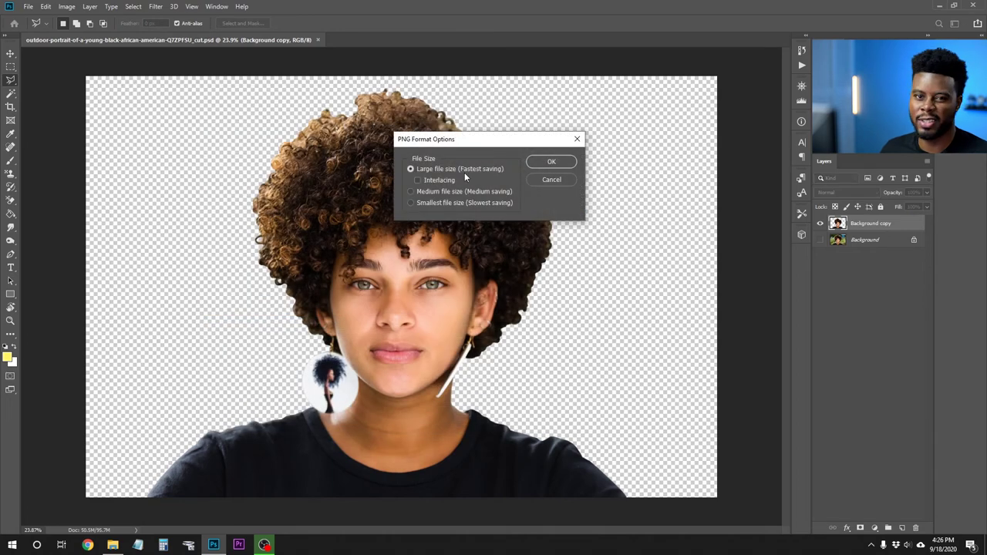
click(551, 162)
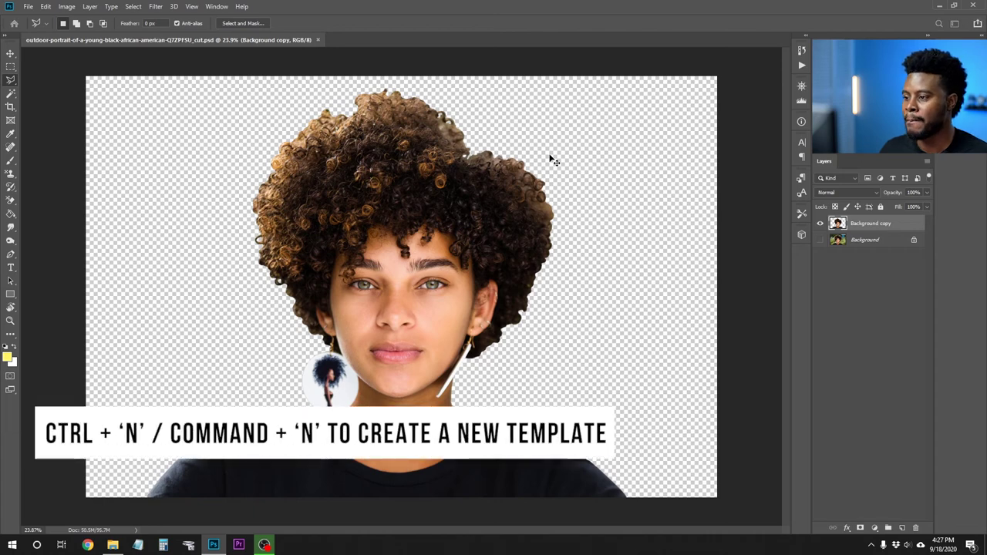
- Create a new 1920 x 1080 pixel document at 300 pixels/inch with a white background
key(ctrl+n)
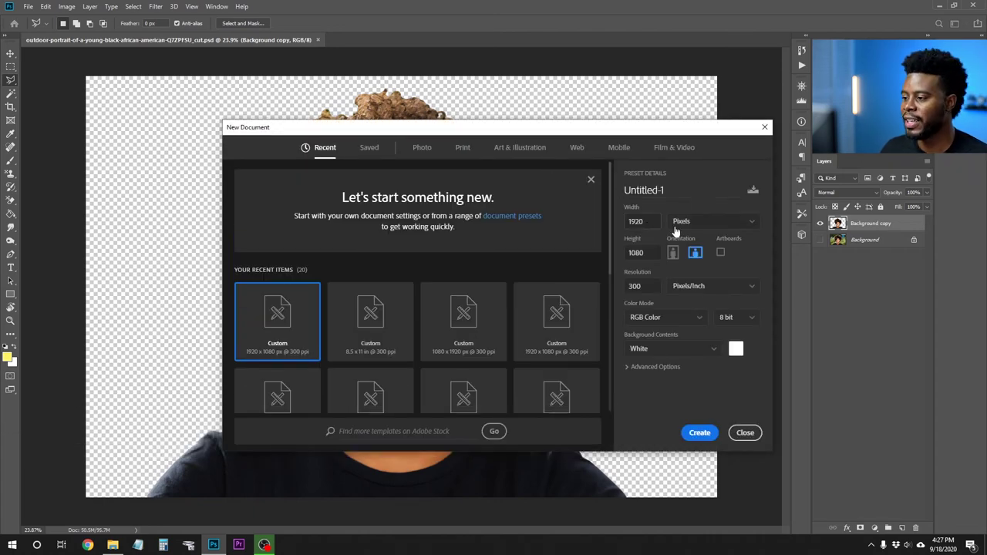
click(707, 432)
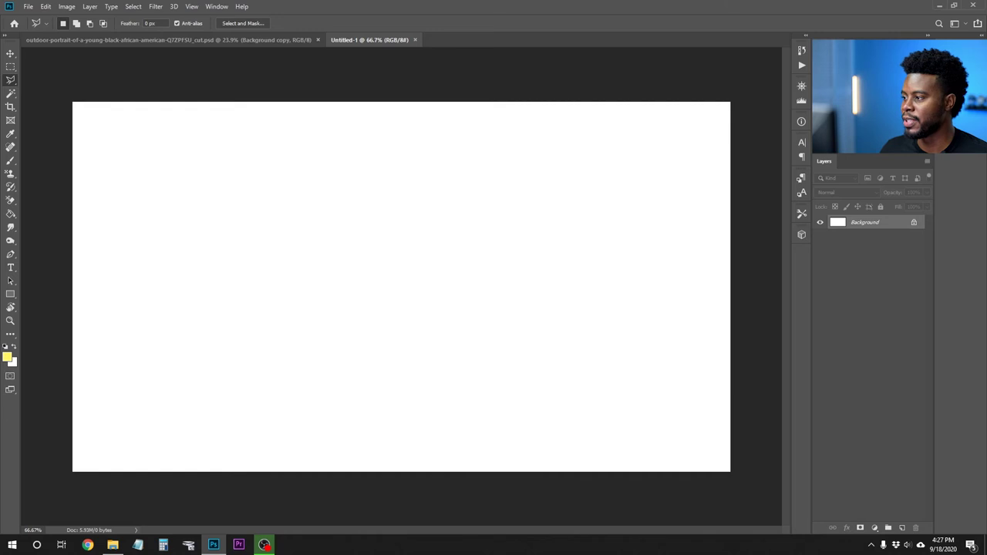
- Try filling the white Background layer with the yellow foreground color using the Paint Bucket, and undo the fill
key(g)
click(485, 266)
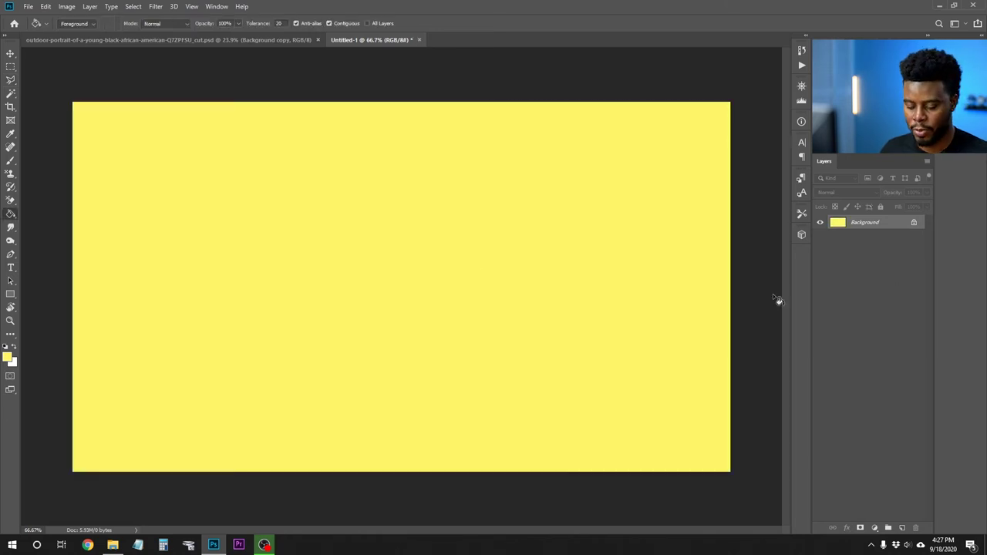
key(ctrl+z)
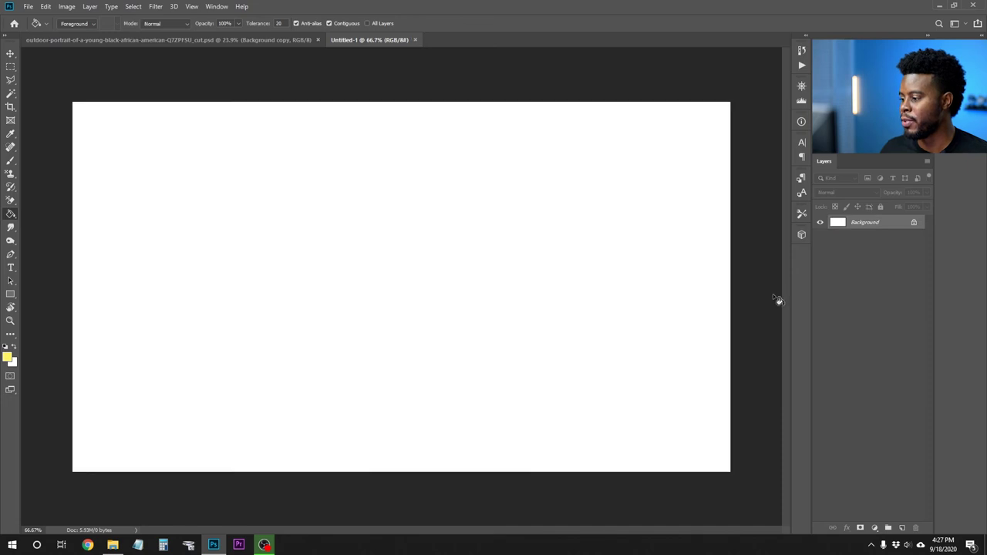
- Add a Solid Color fill layer above the Background in yellow, fff568
click(876, 529)
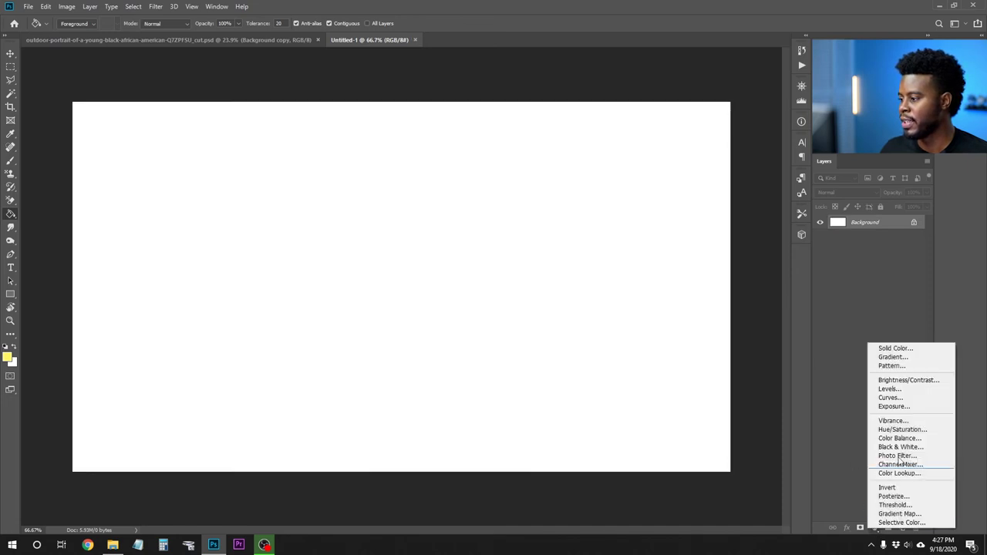
click(896, 350)
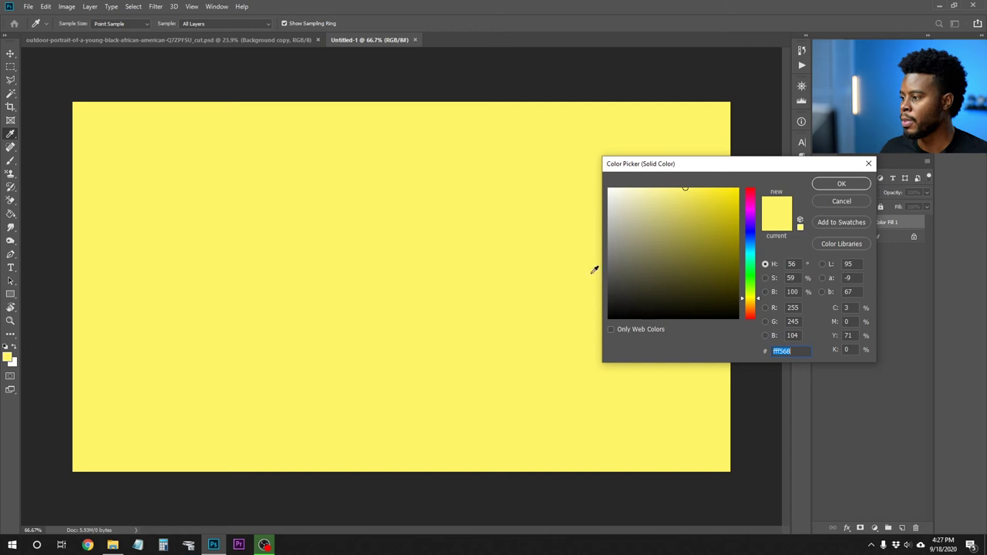
text(f26d7d)
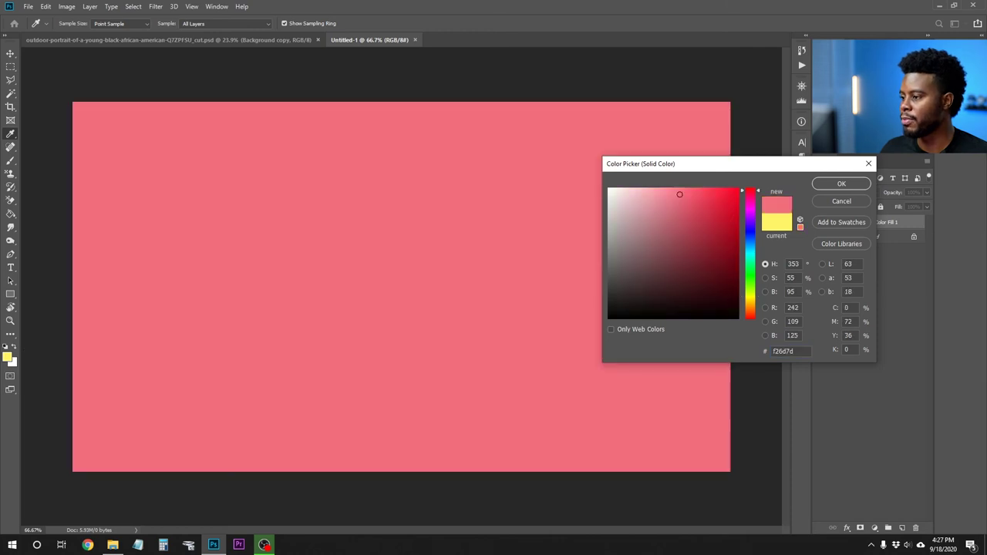
key(ctrl+z)
click(841, 183)
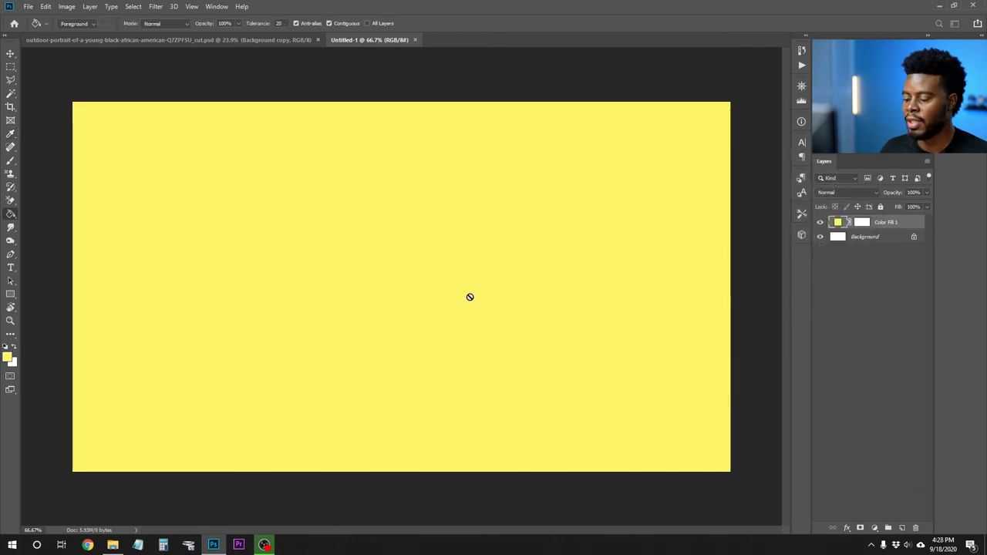
- Place the cutout PNG from the LSPV Background Removal folder onto the yellow canvas, scaled down slightly with its lower edge on the canvas edge
key(v)
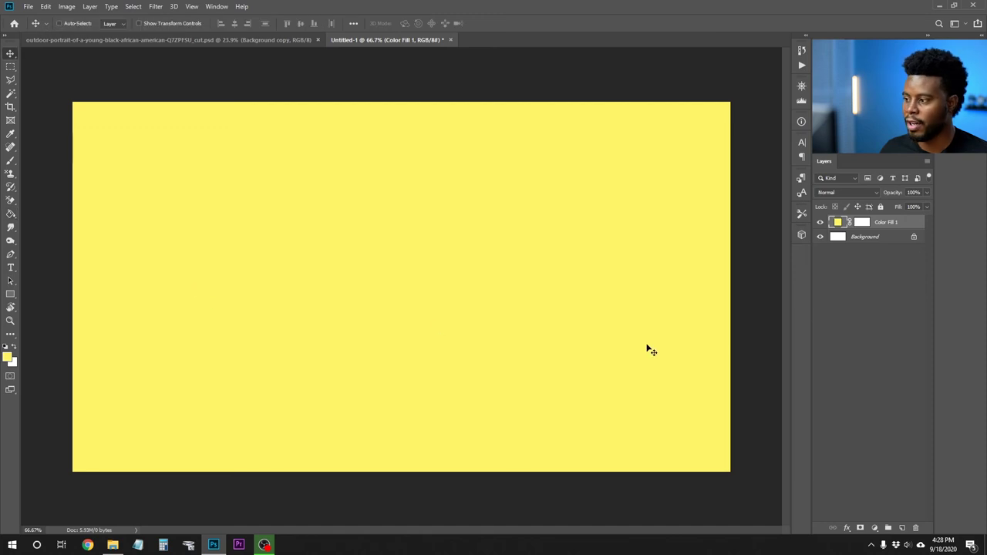
click(112, 544)
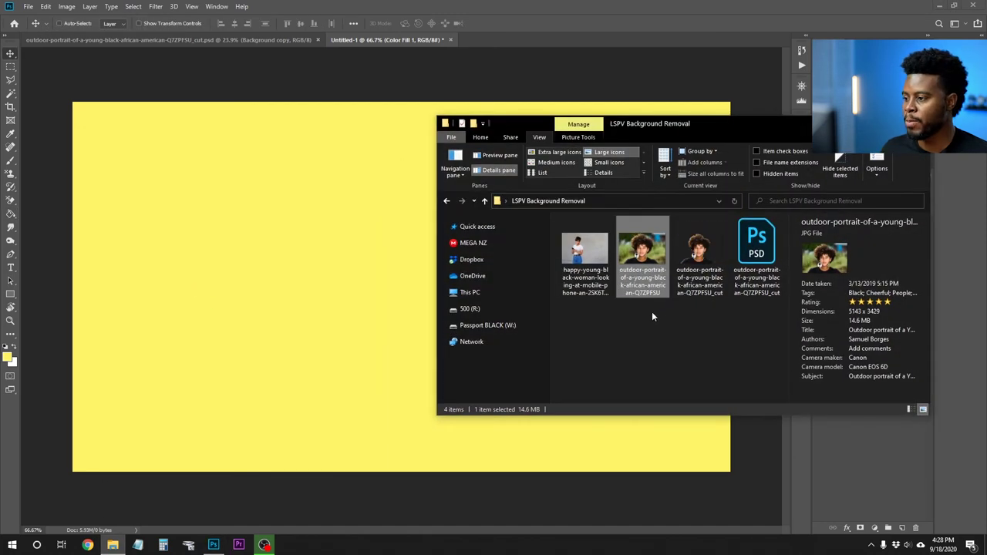
click(705, 264)
drag(719, 279, 357, 284)
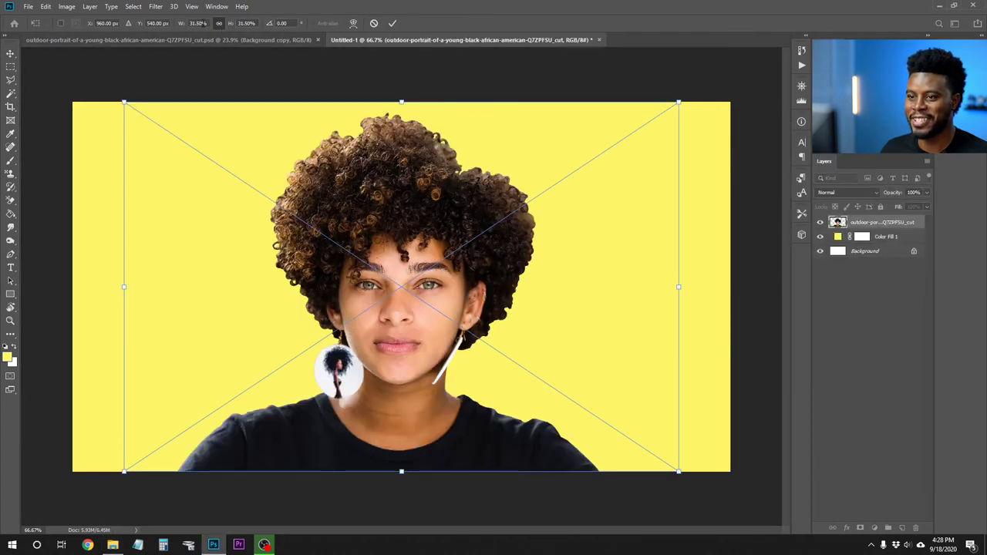
drag(678, 102, 635, 142)
key(Return)
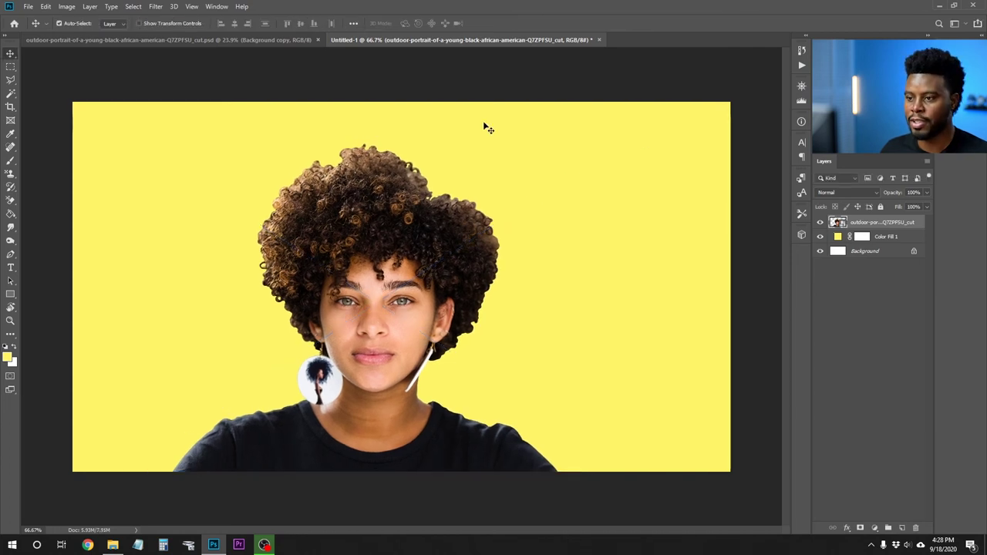
- Center the portrait cutout horizontally on the canvas using a full-canvas selection, and deselect
key(ctrl+a)
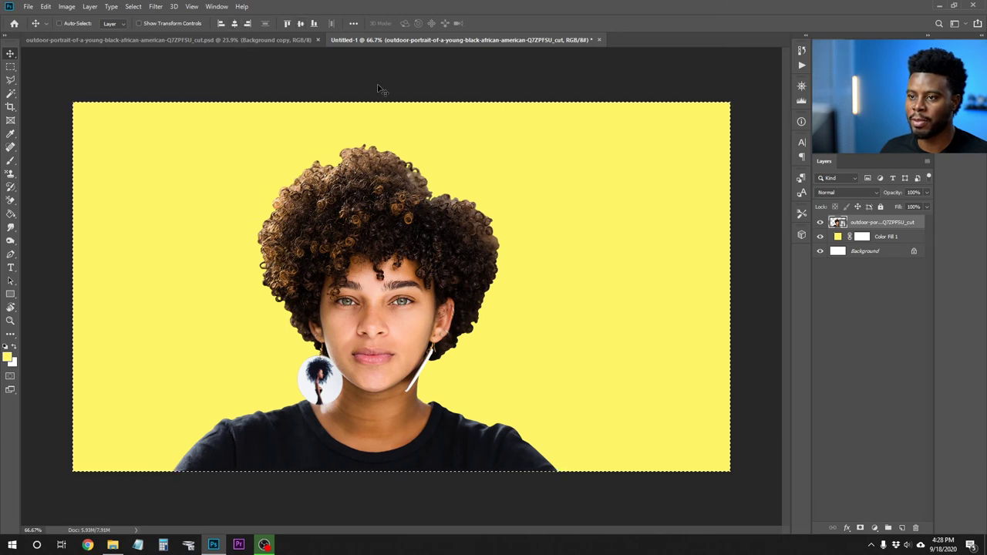
click(234, 25)
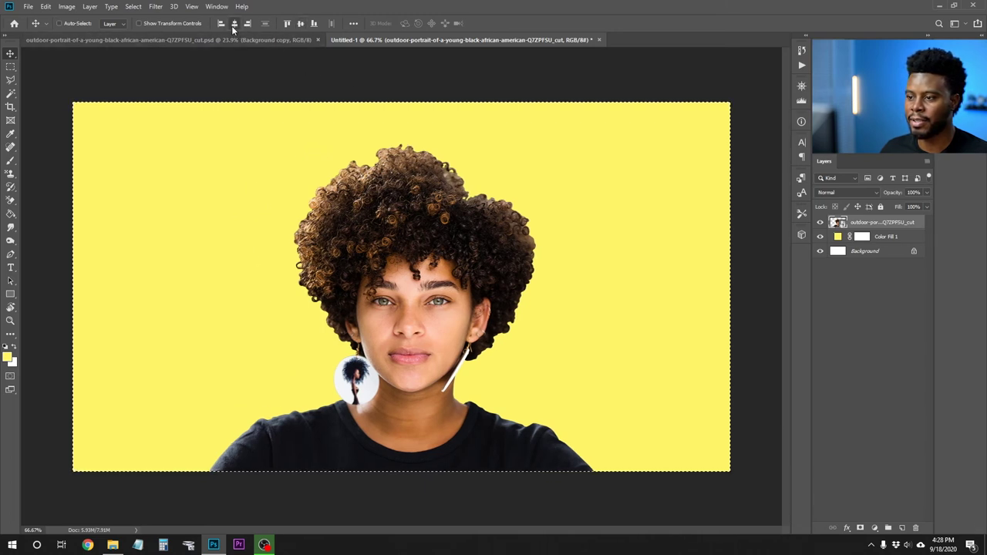
key(ctrl+d)
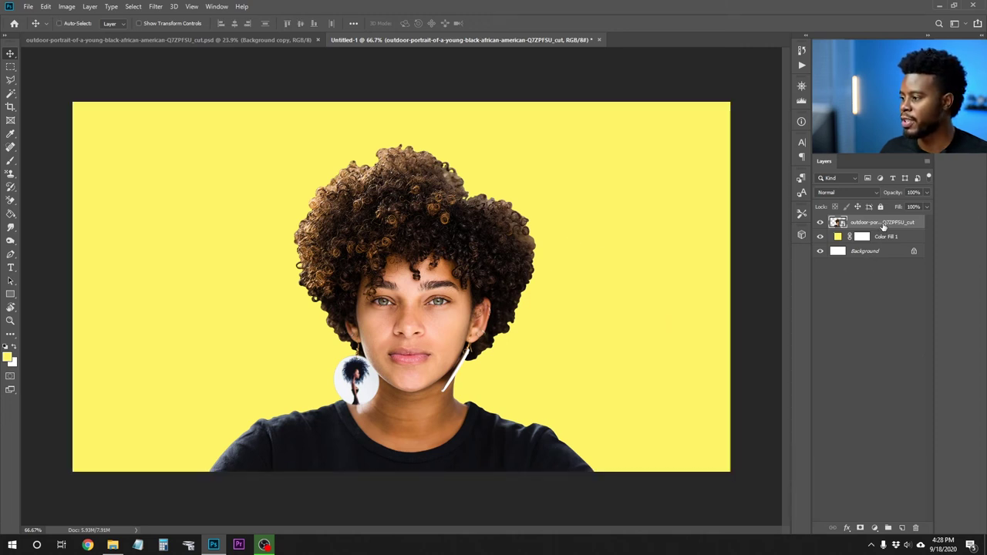
- Try aligning the portrait's vertical center with the Background layer, and undo the alignment
click(881, 254)
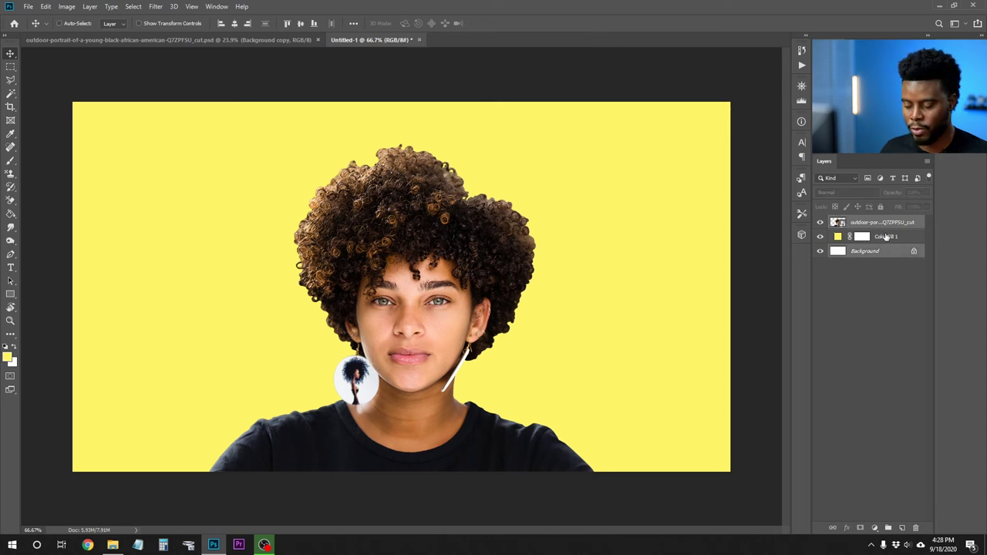
ctrl+click(885, 236)
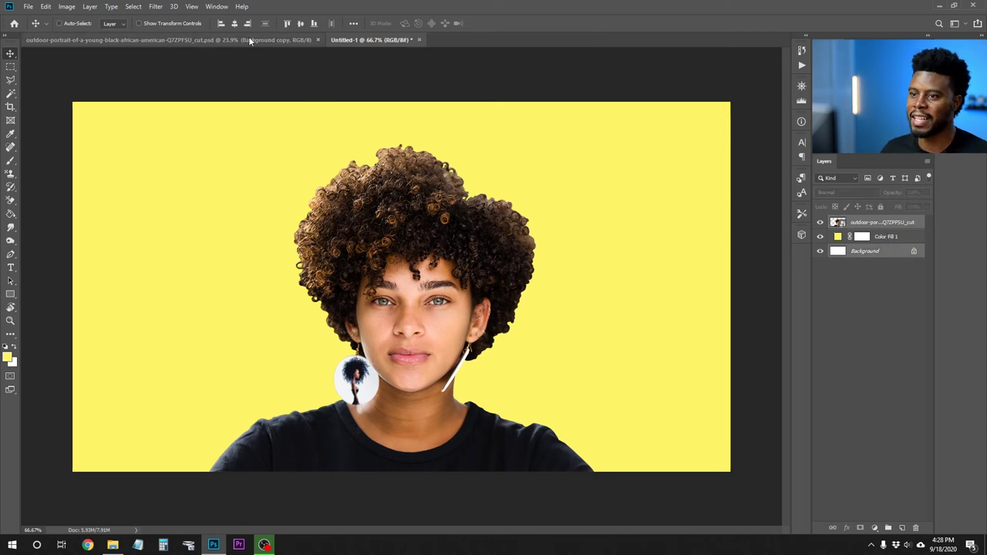
click(300, 23)
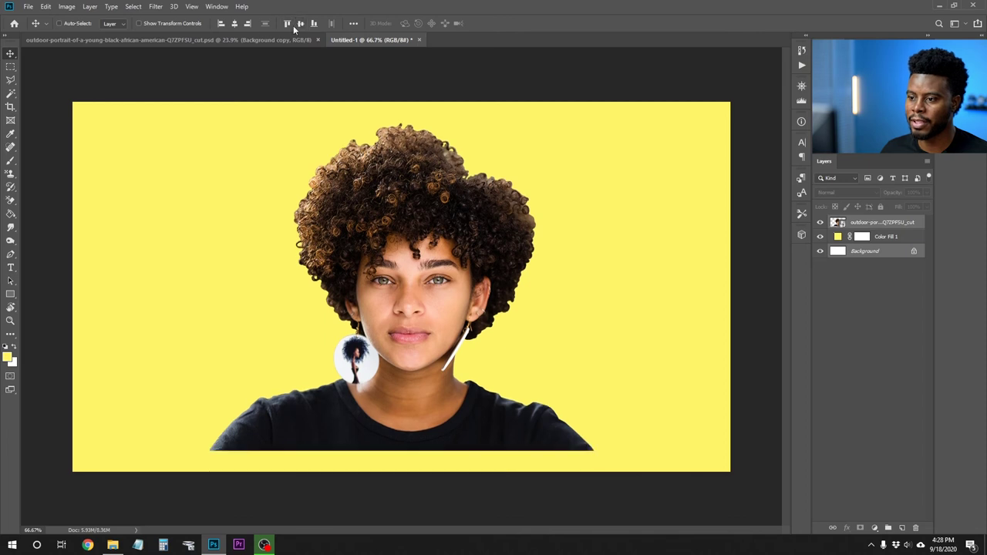
key(ctrl+z)
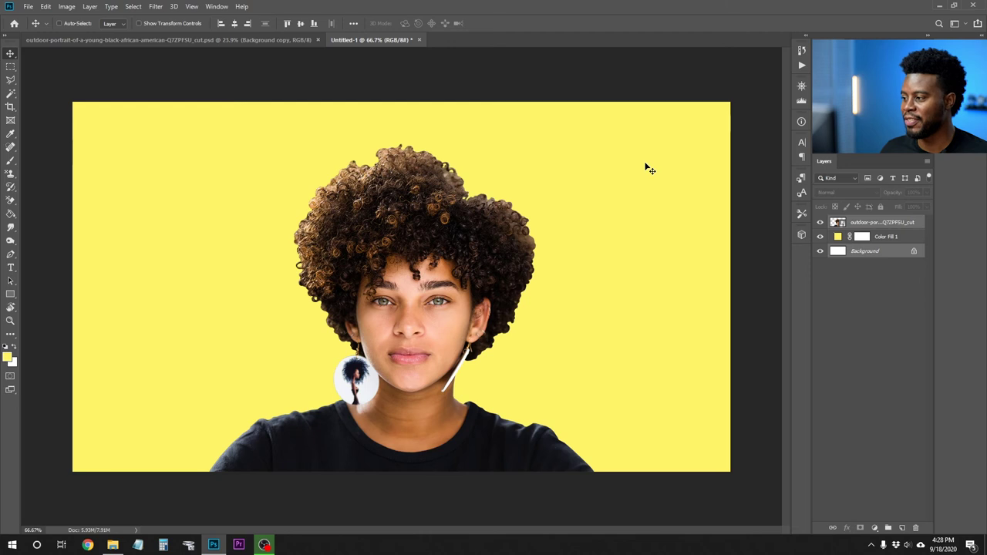
- Draw a circle about 803 px in diameter behind the portrait on a new layer above the yellow color fill
click(831, 254)
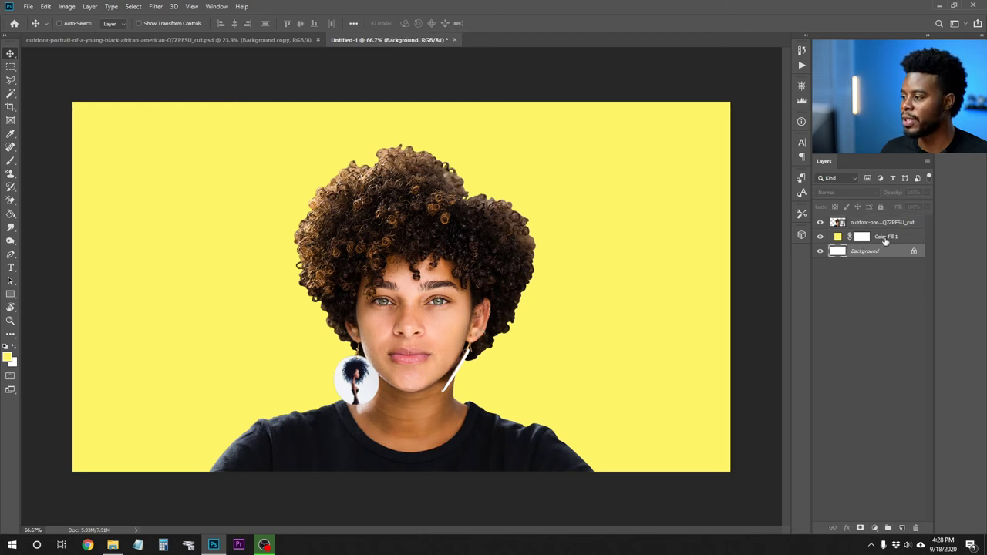
click(887, 240)
click(904, 525)
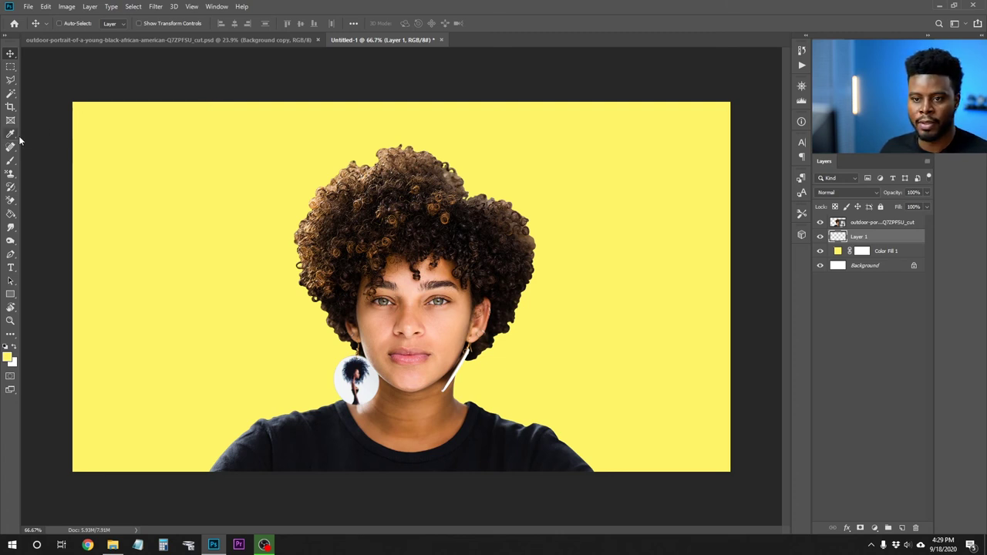
key(u)
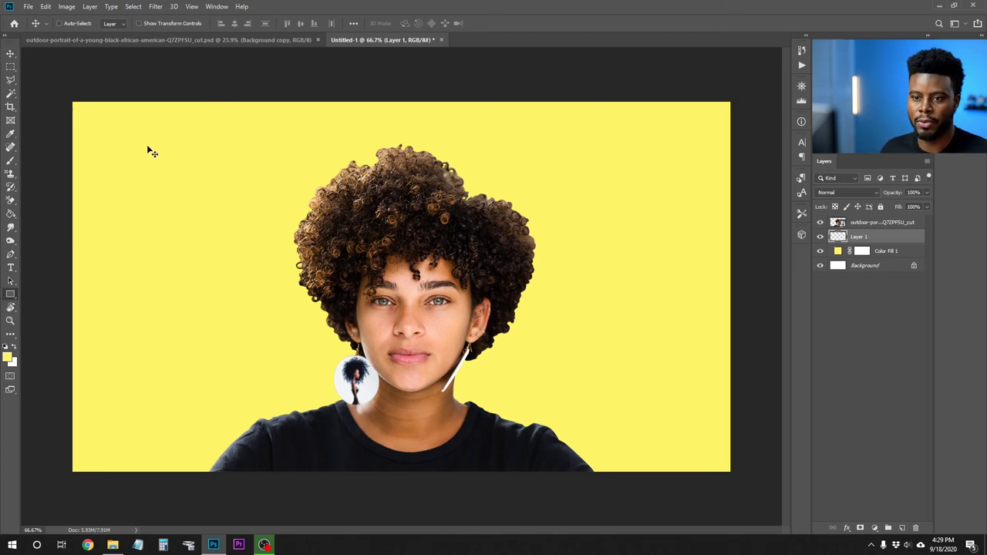
key(shift+u)
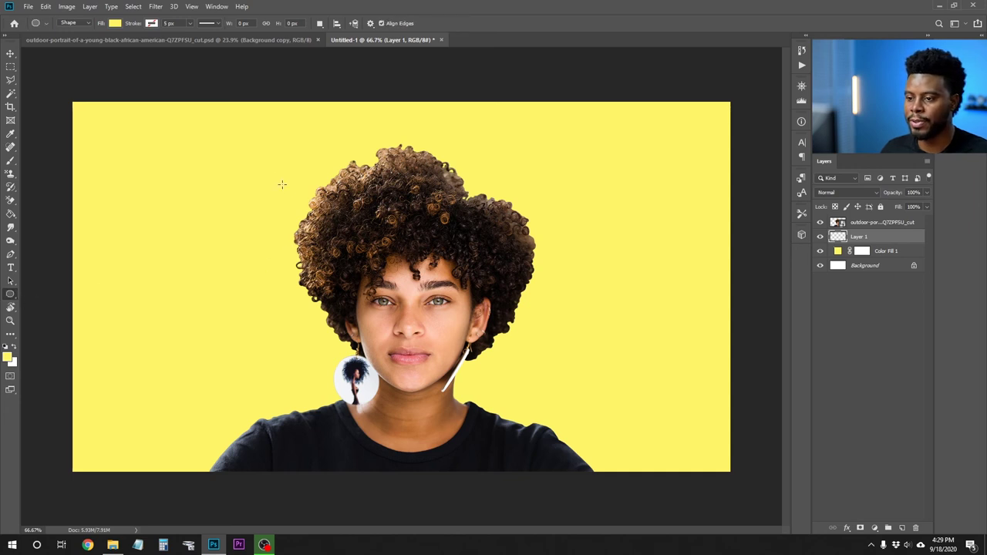
drag(260, 164, 551, 439)
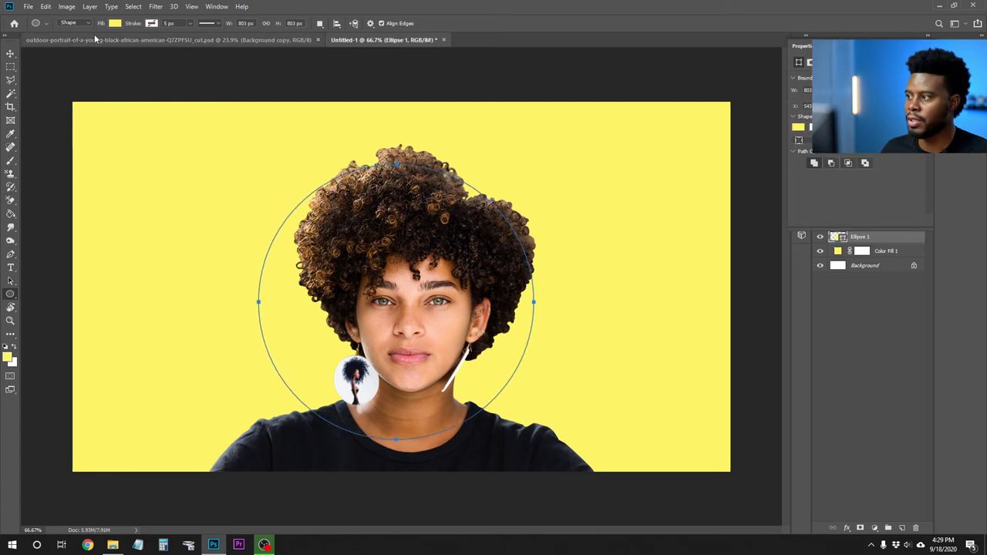
- Set the circle's fill color to white
click(980, 37)
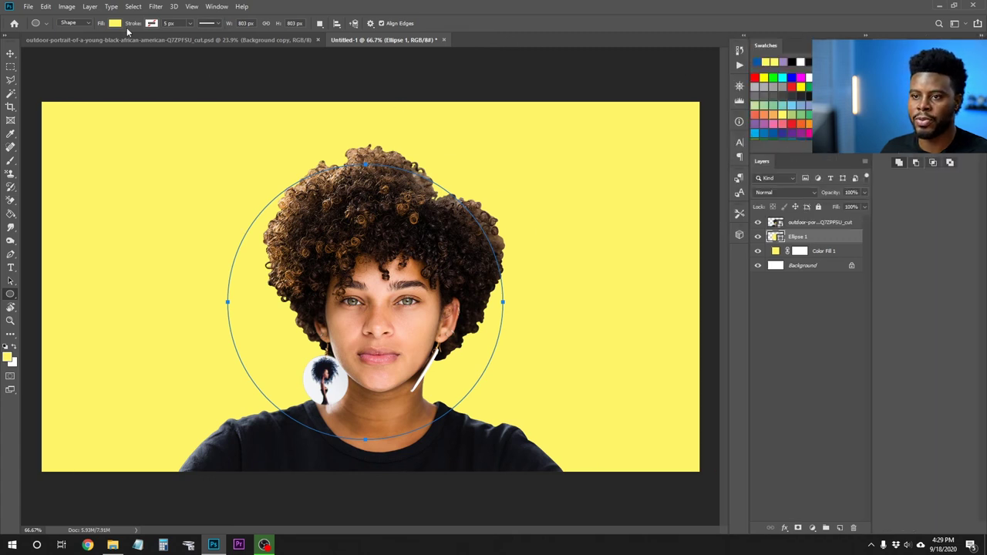
click(115, 24)
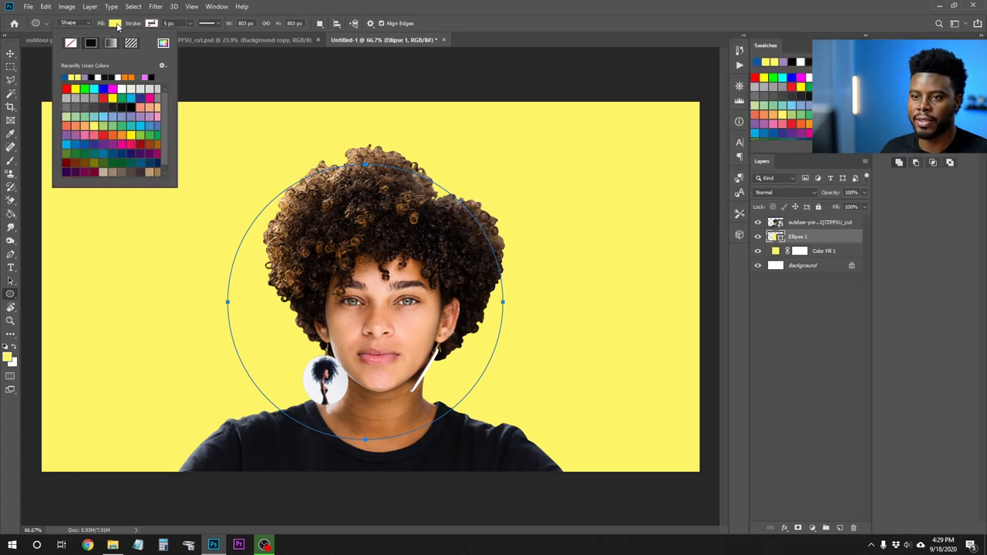
click(98, 76)
- Align the circle with the Background layer so it is centered horizontally and vertically on the canvas
key(v)
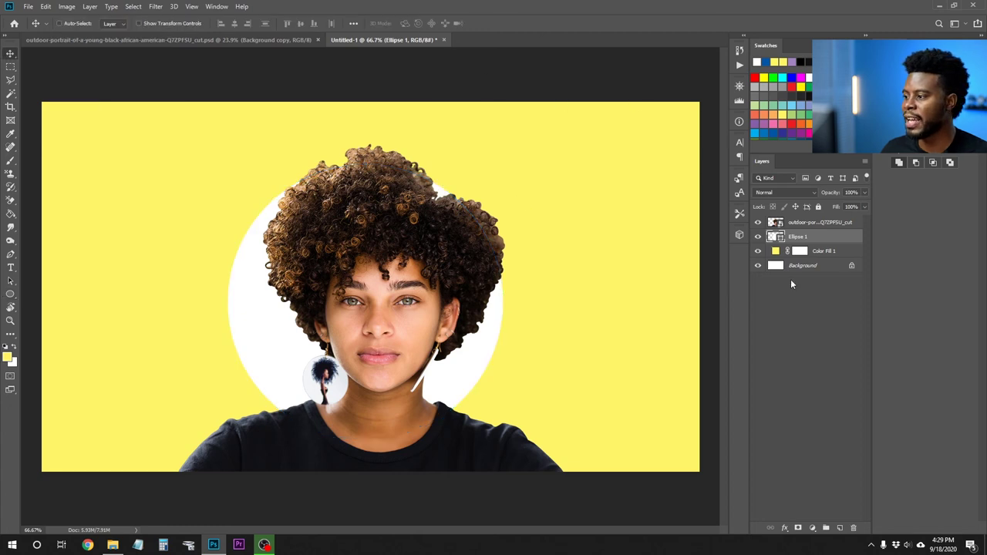
click(827, 267)
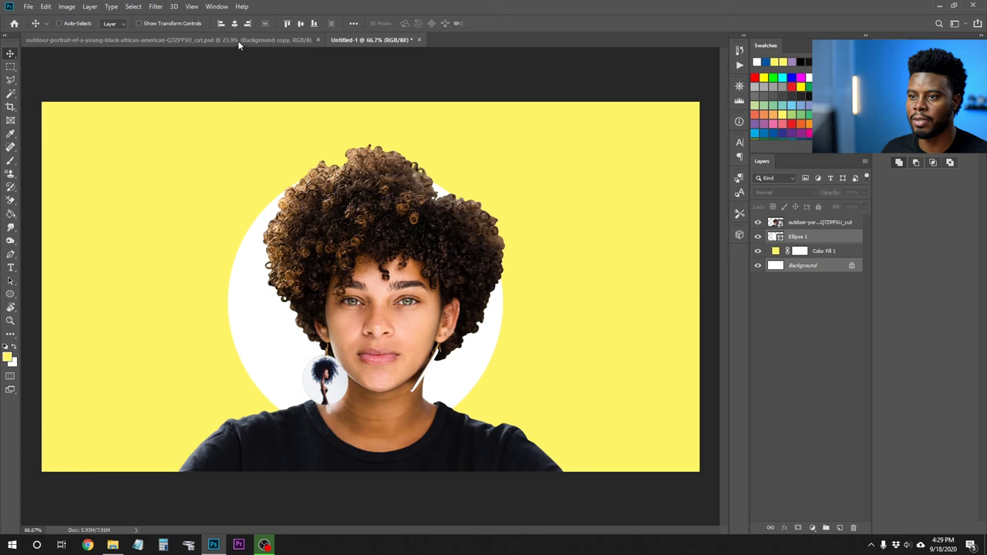
click(301, 25)
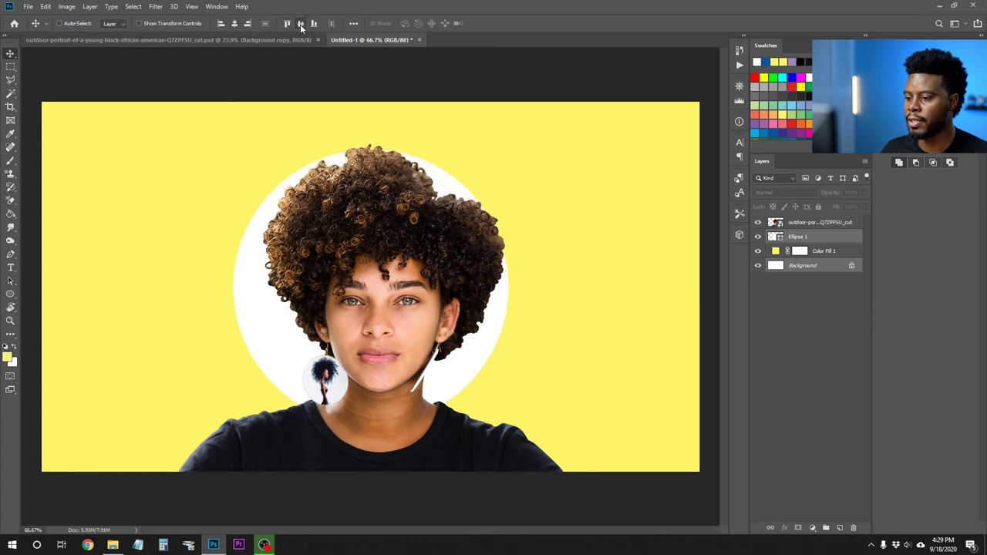
- Shift the white circle slightly right behind the head and apply a 179.1-pixel Gaussian Blur to it as a smart object
click(801, 242)
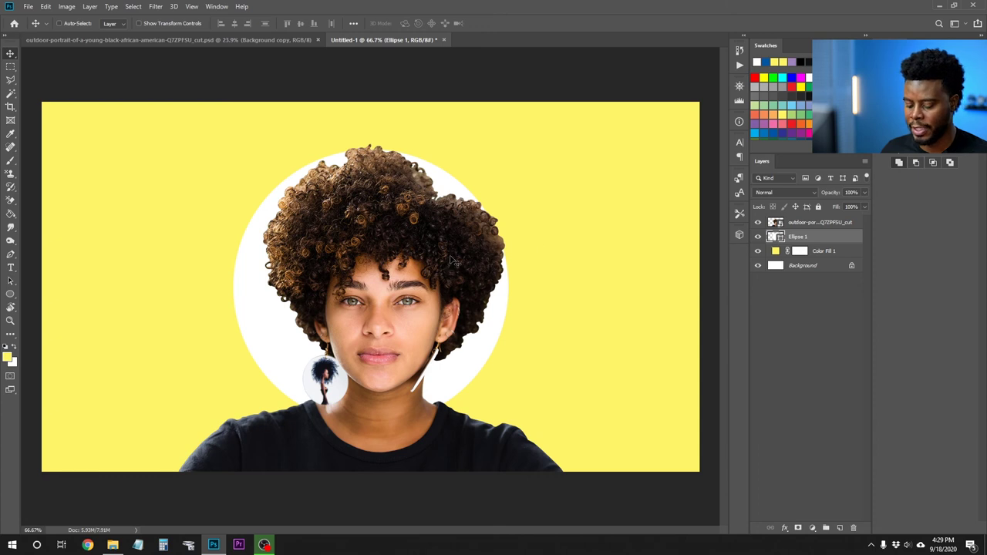
drag(394, 280, 407, 281)
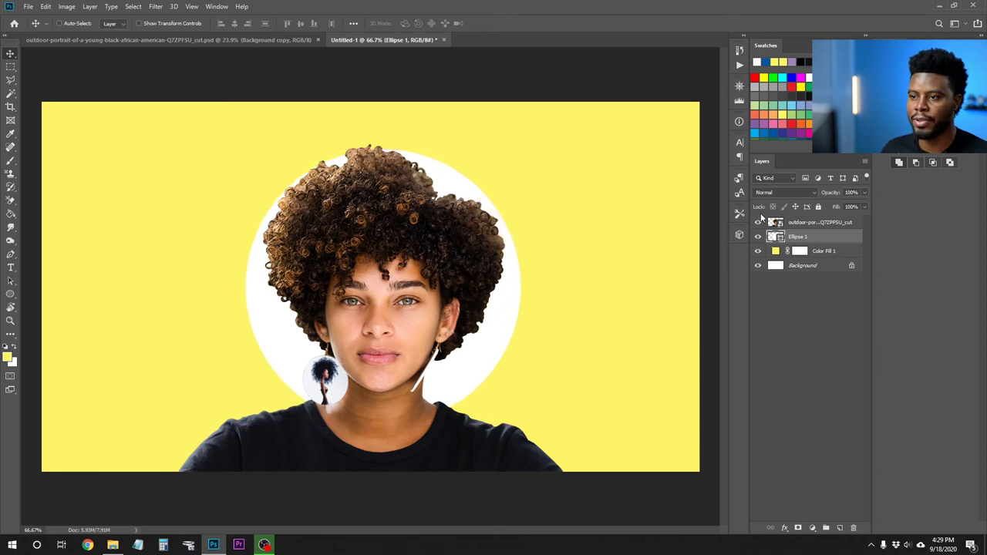
click(155, 7)
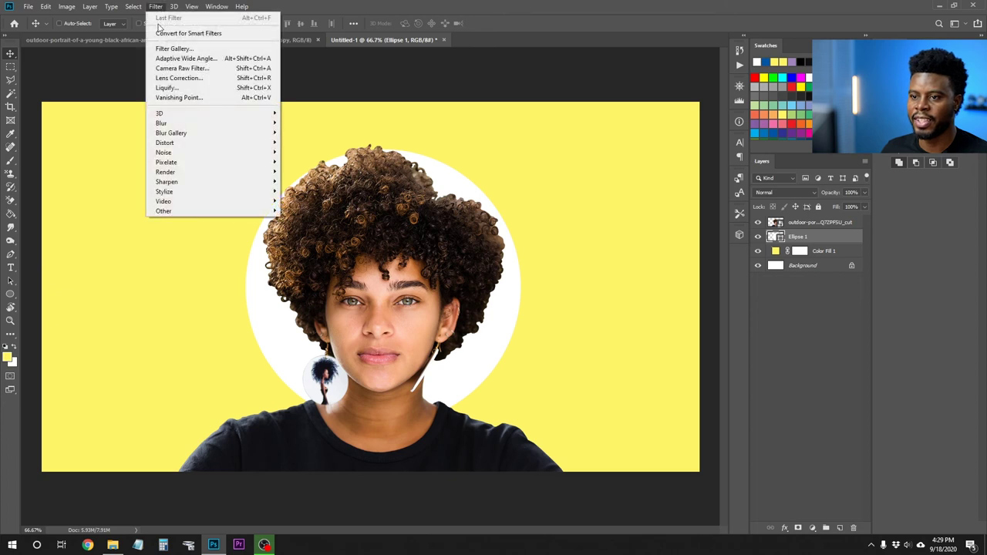
mouse_move(226, 123)
click(312, 162)
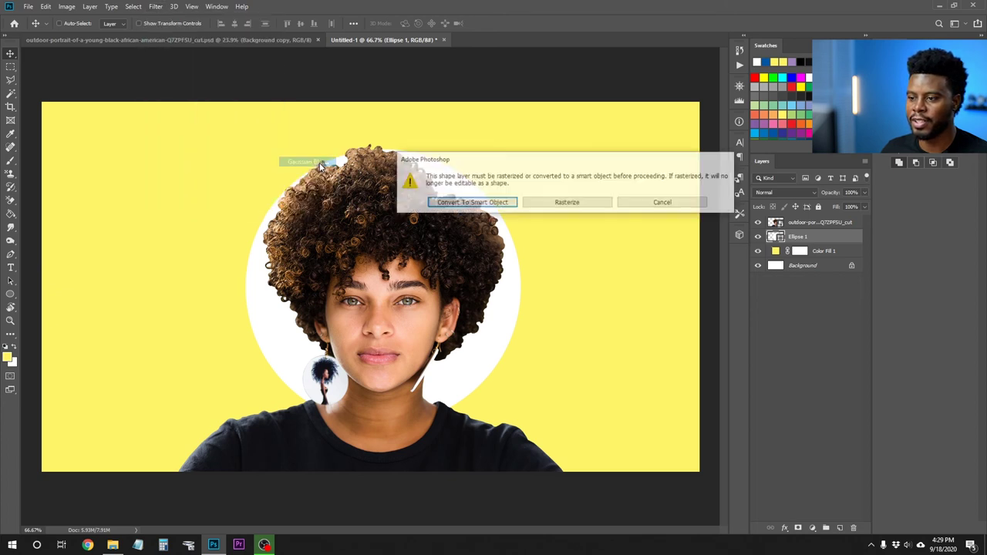
click(498, 206)
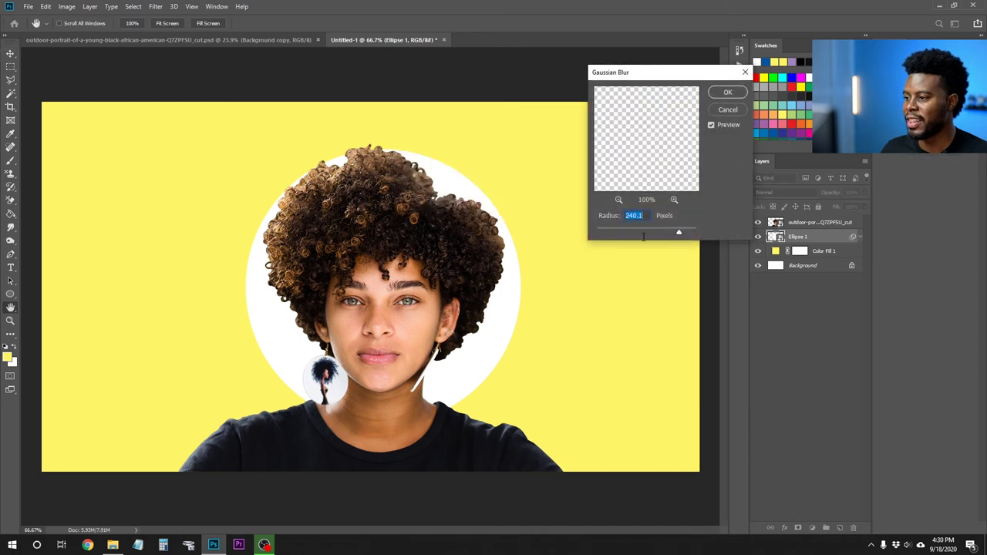
drag(679, 233, 675, 233)
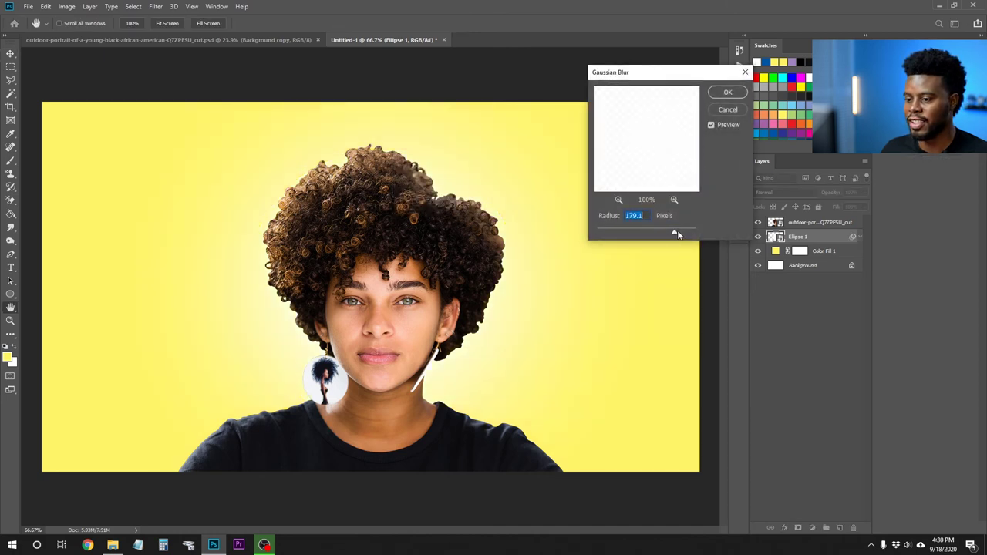
click(726, 92)
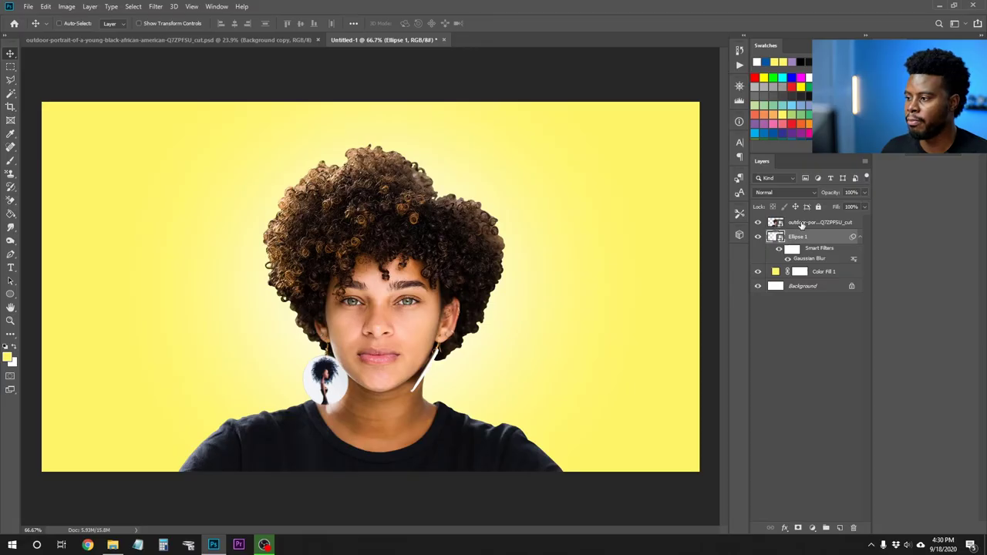
- Scale the portrait up to 29.57% and move it slightly left to center it on the canvas
click(802, 224)
key(ctrl+t)
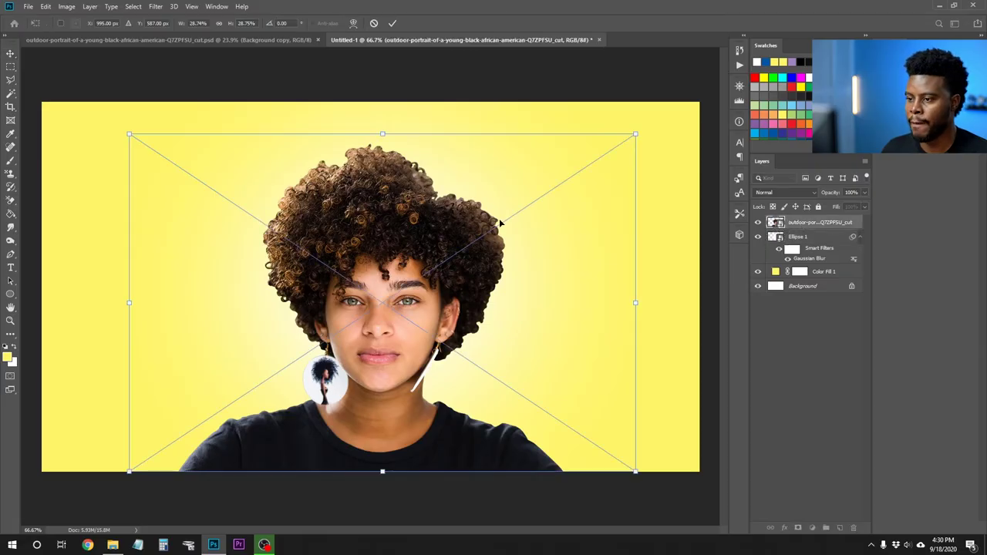
drag(636, 133, 653, 126)
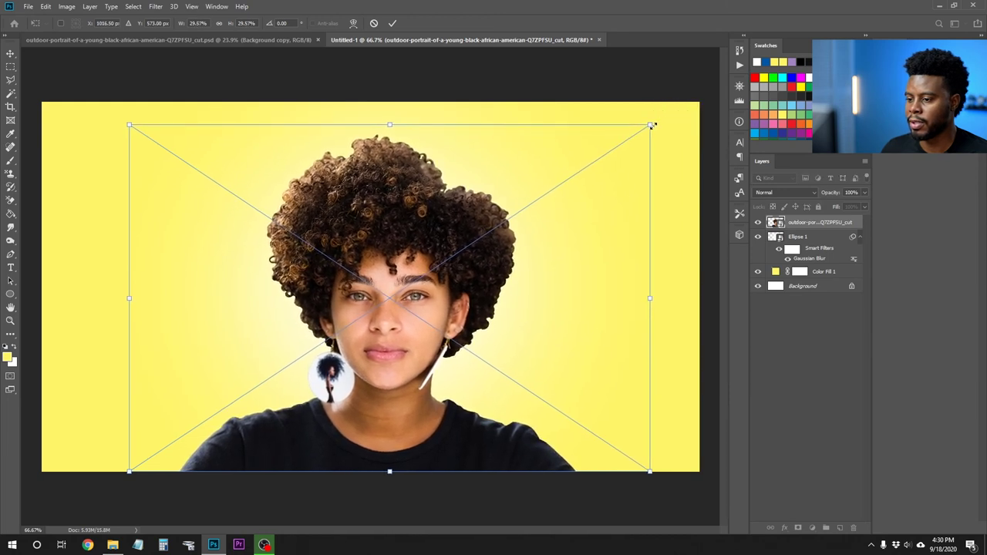
key(Return)
click(519, 231)
drag(519, 230, 512, 230)
- Rotate the portrait by -0.63° and nudge it down to cover the gap along the canvas's lower edge
key(ctrl+t)
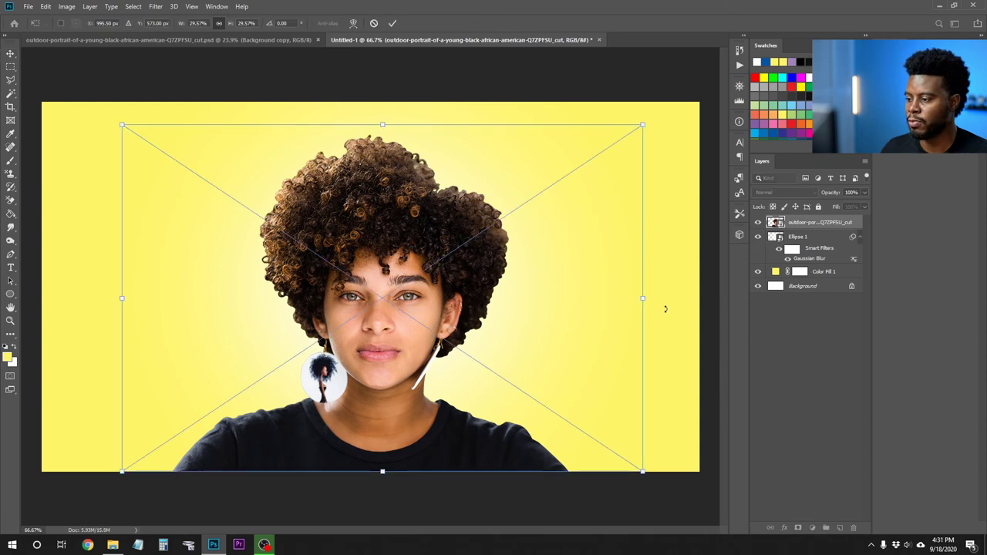
drag(664, 302, 663, 295)
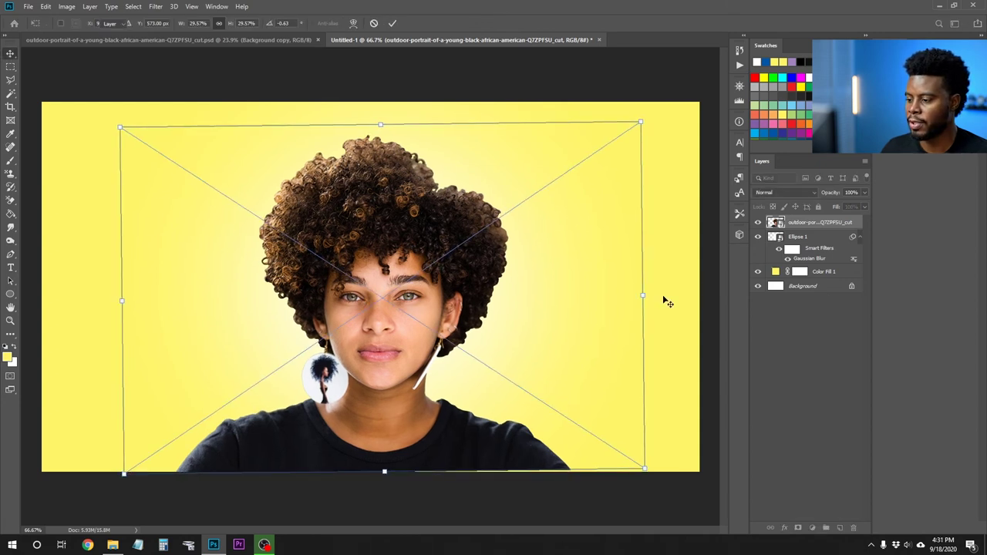
key(Return)
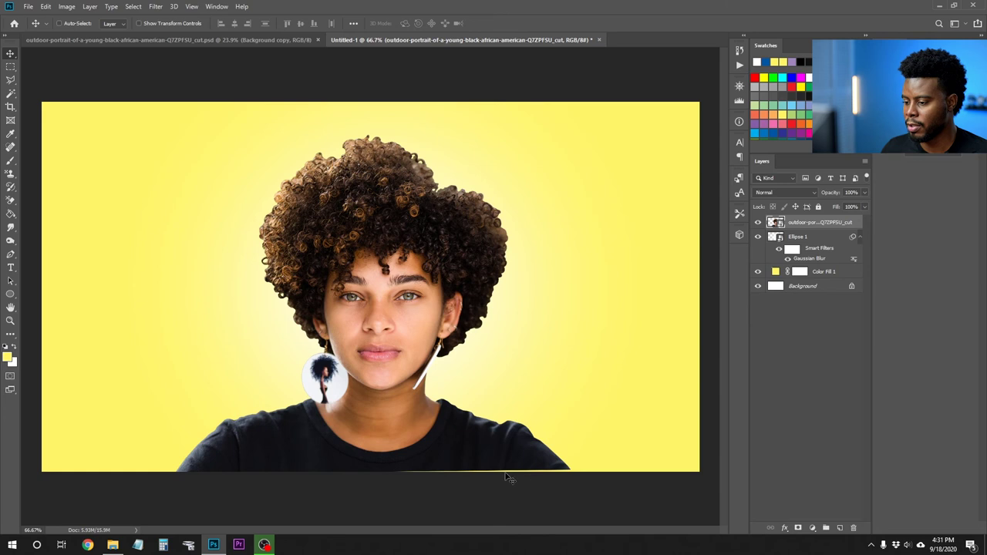
key(Down)
key(Down)
key(Down)
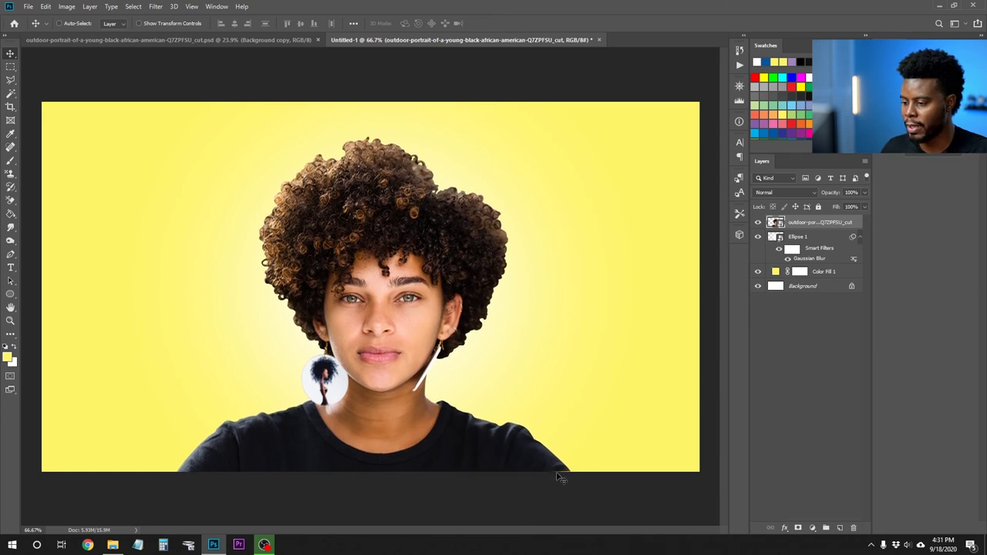
key(Down)
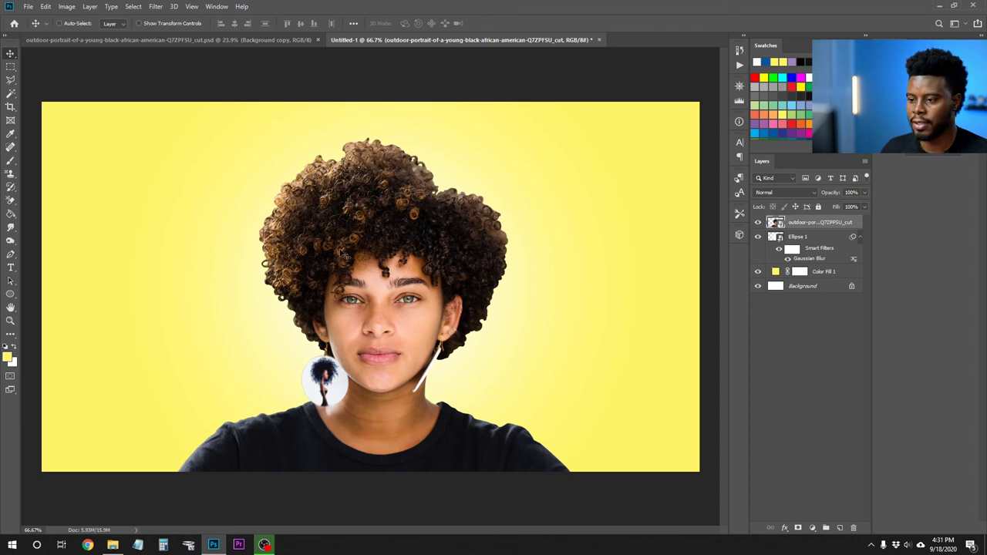
- Draw a horizontal rectangle about 1992 × 229 px across the full canvas width at face level
key(u)
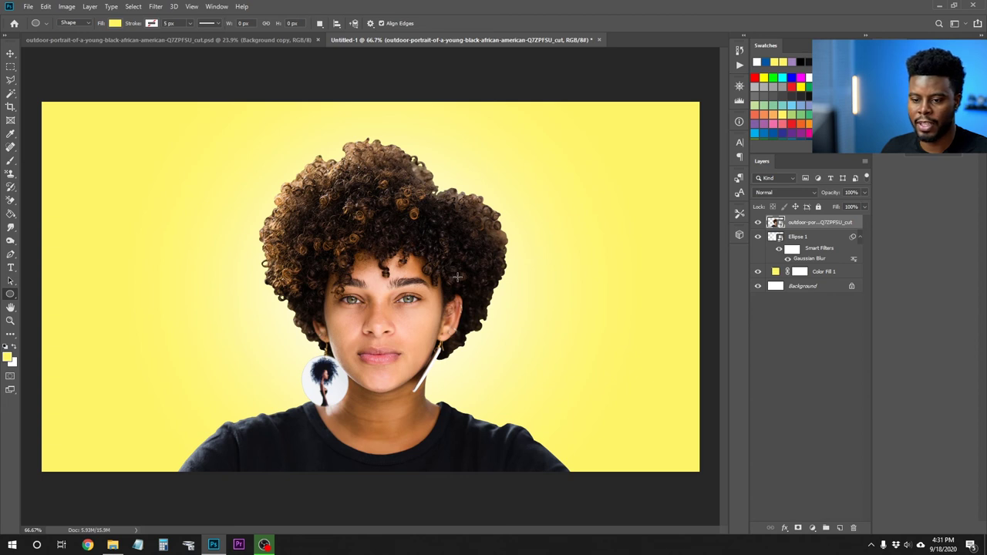
key(shift+u)
key(shift+u)
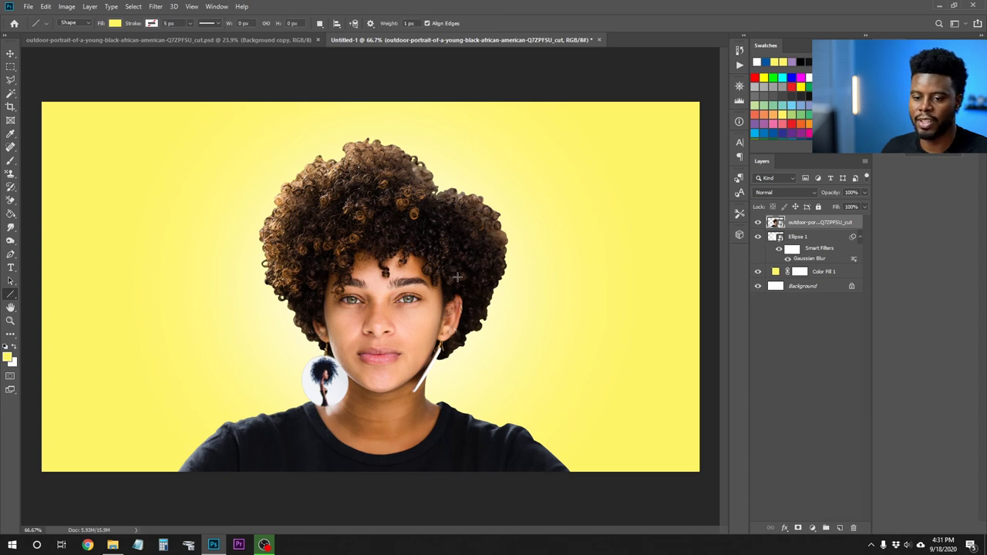
key(shift+u)
key(shift+u)
drag(32, 259, 715, 336)
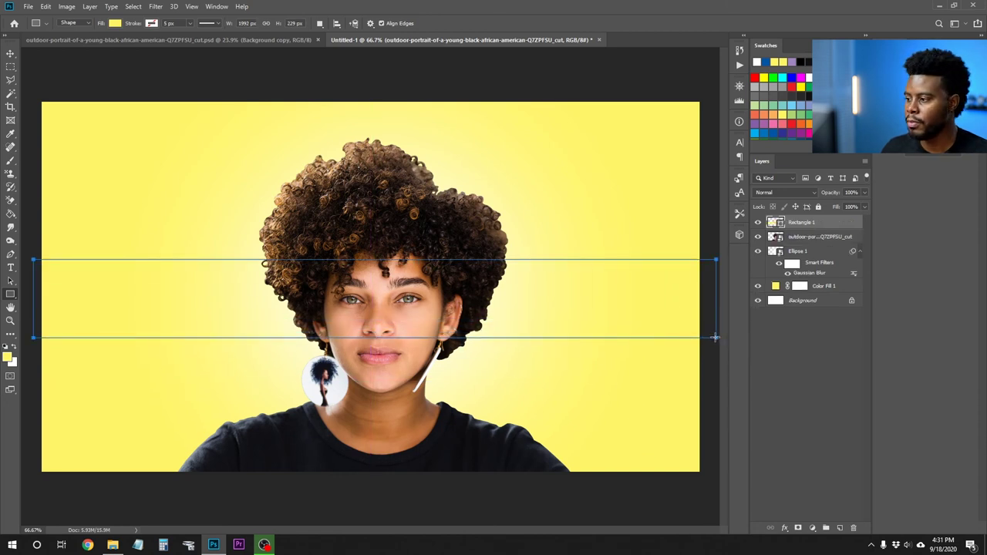
- Fill the rectangle with the dark shirt color #131518 and place its layer between the blurred ellipse and the yellow color fill
double_click(776, 222)
click(609, 317)
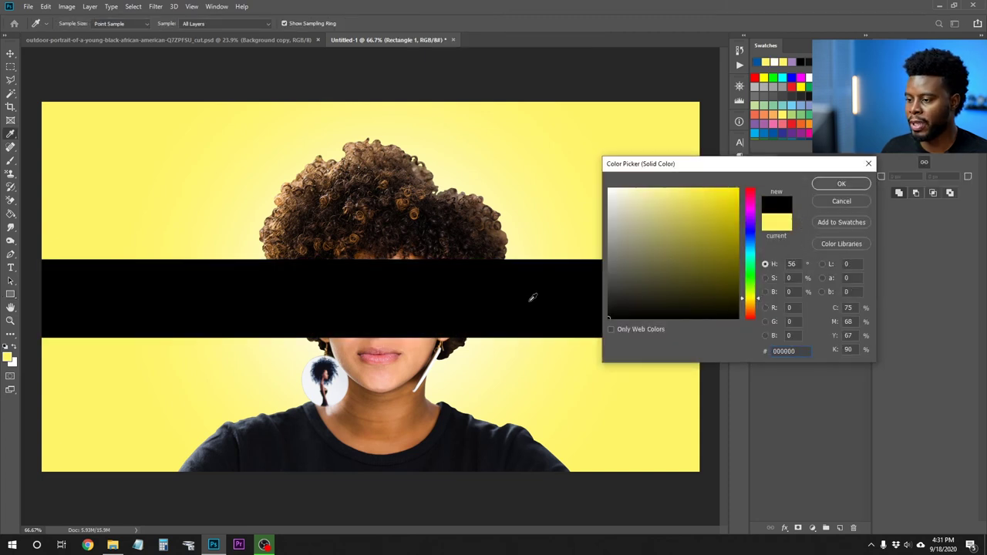
drag(271, 444, 308, 446)
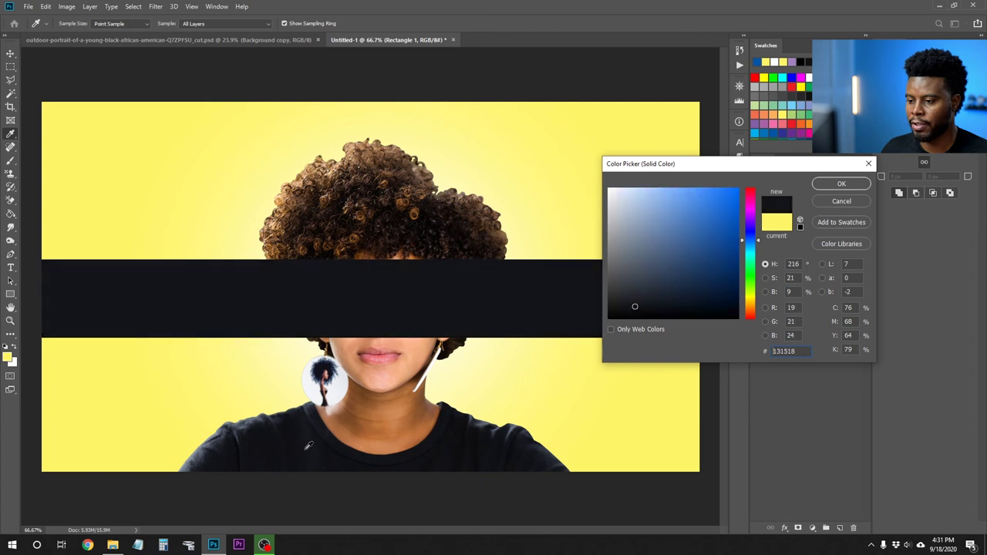
click(840, 183)
drag(810, 223, 809, 278)
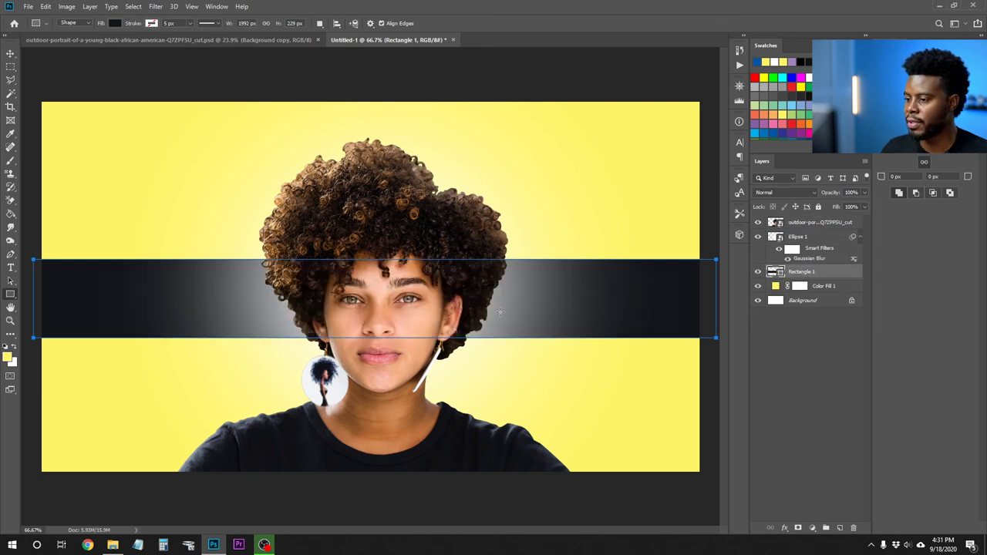
- Try the dark band at 50% opacity and restore it to 100%
key(v)
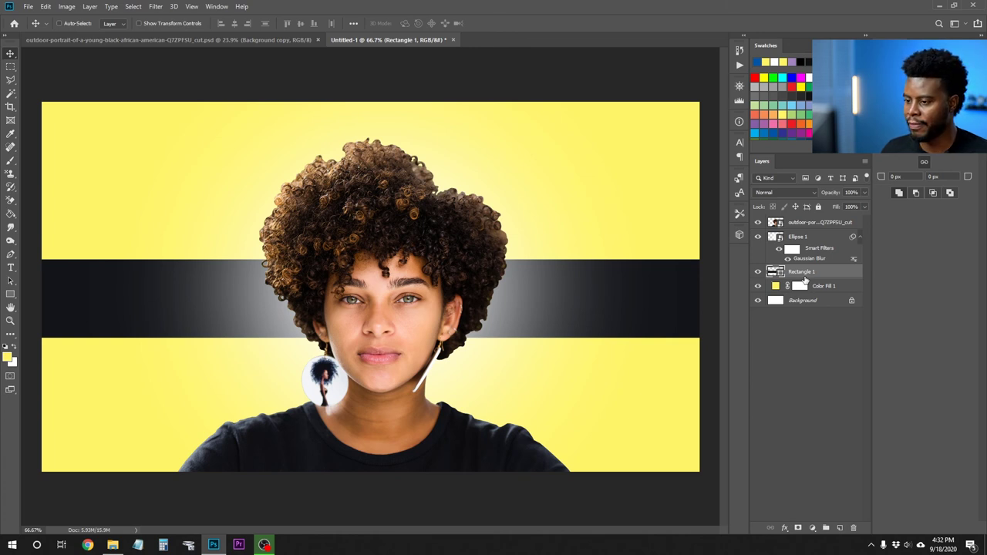
key(5)
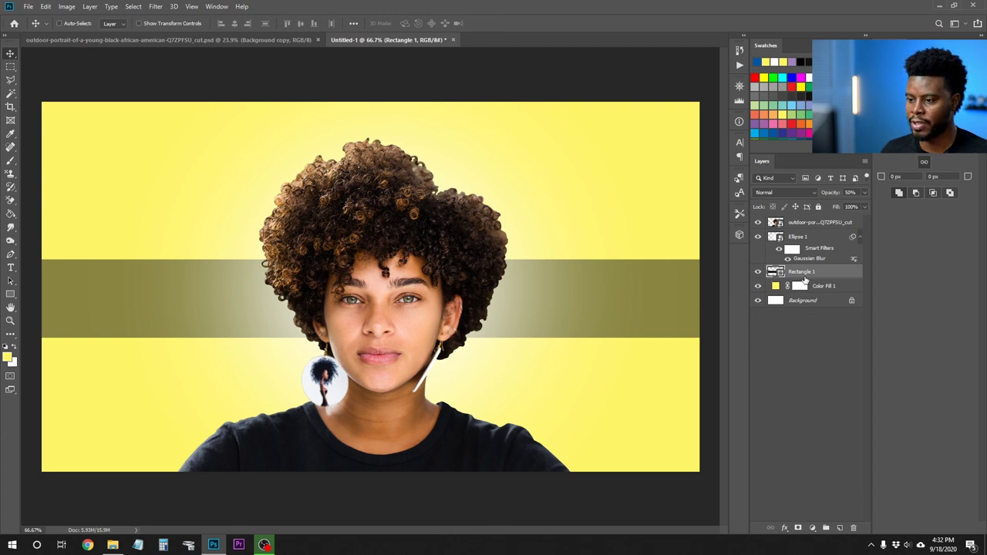
key(0)
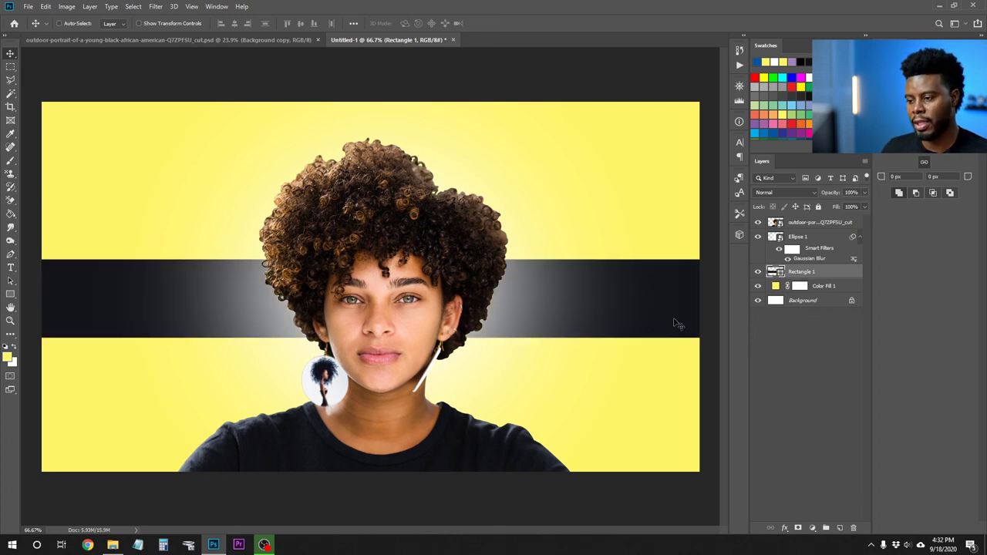
mouse_move(606, 299)
mouse_down()
mouse_move(610, 346)
mouse_move(608, 305)
mouse_up()
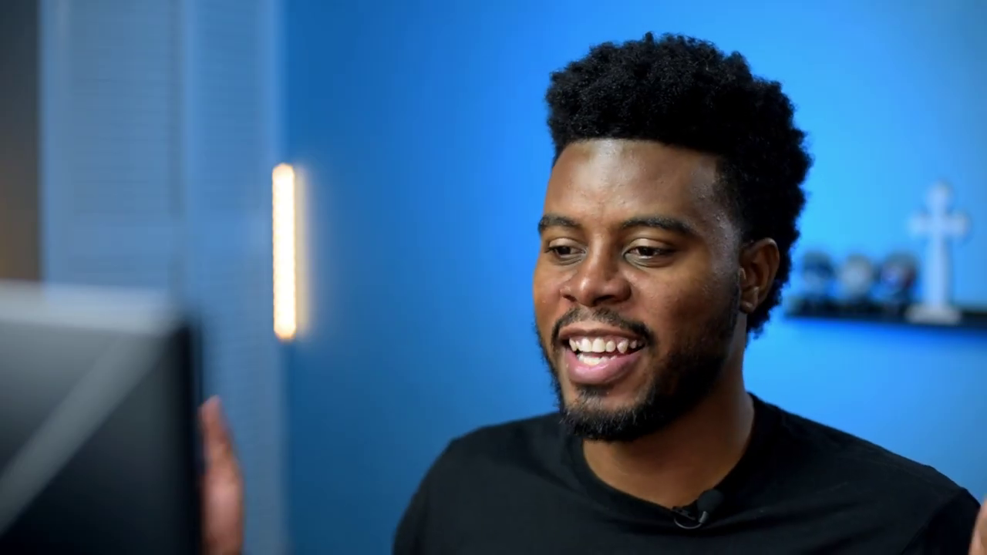